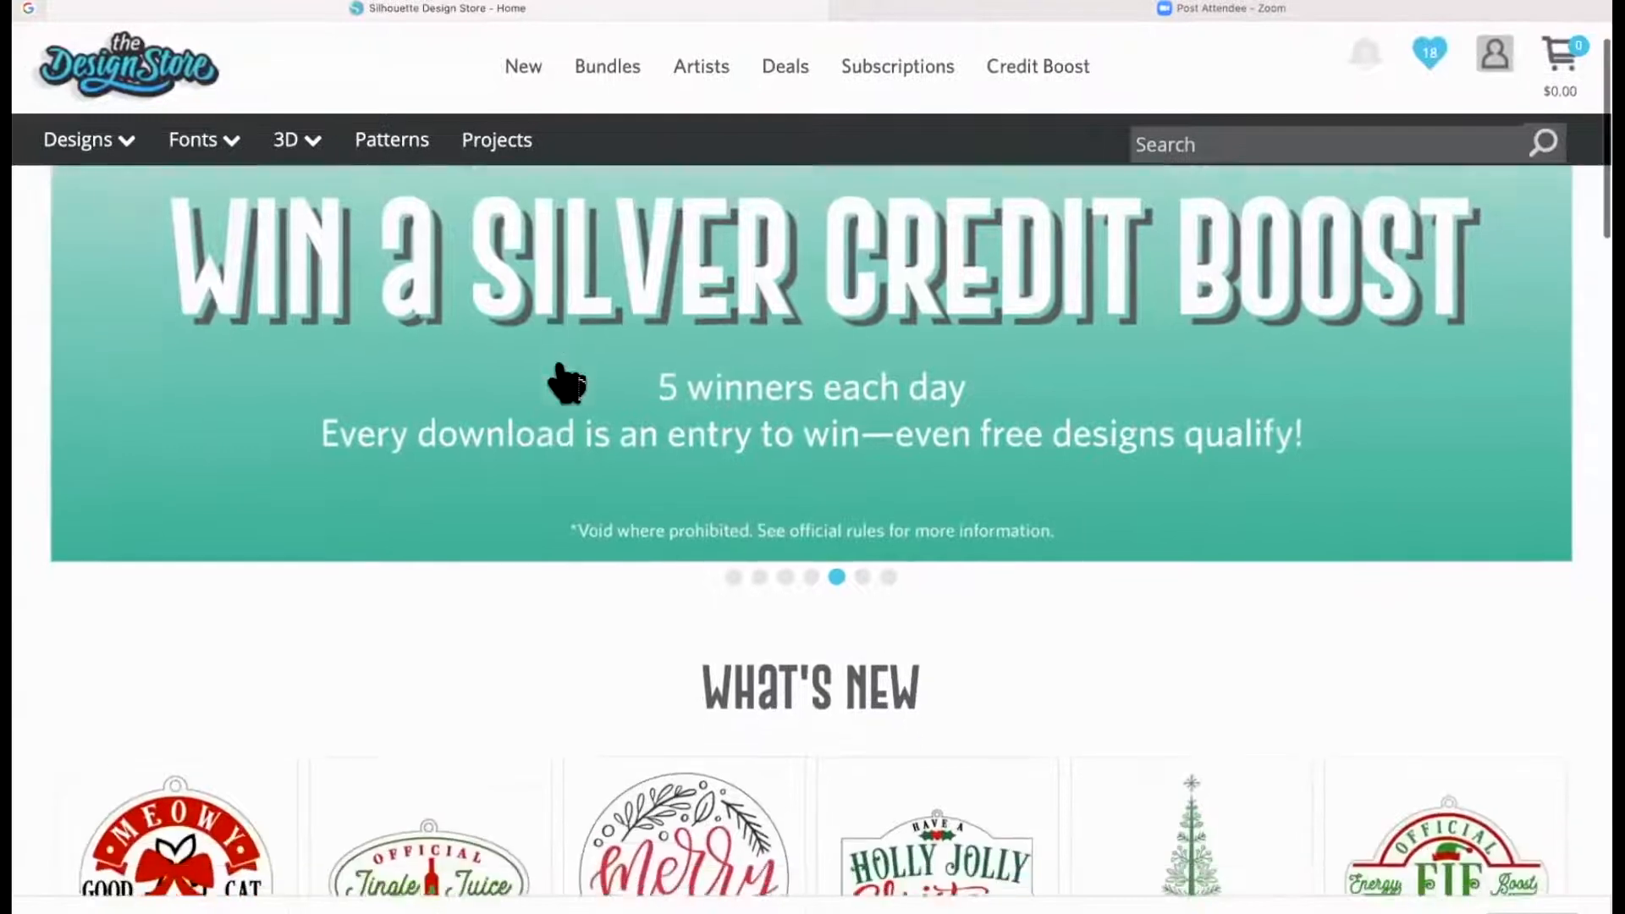
# Look through the promotional banners in the Design Store homepage carousel
pyautogui.scroll(3, 762, 376)
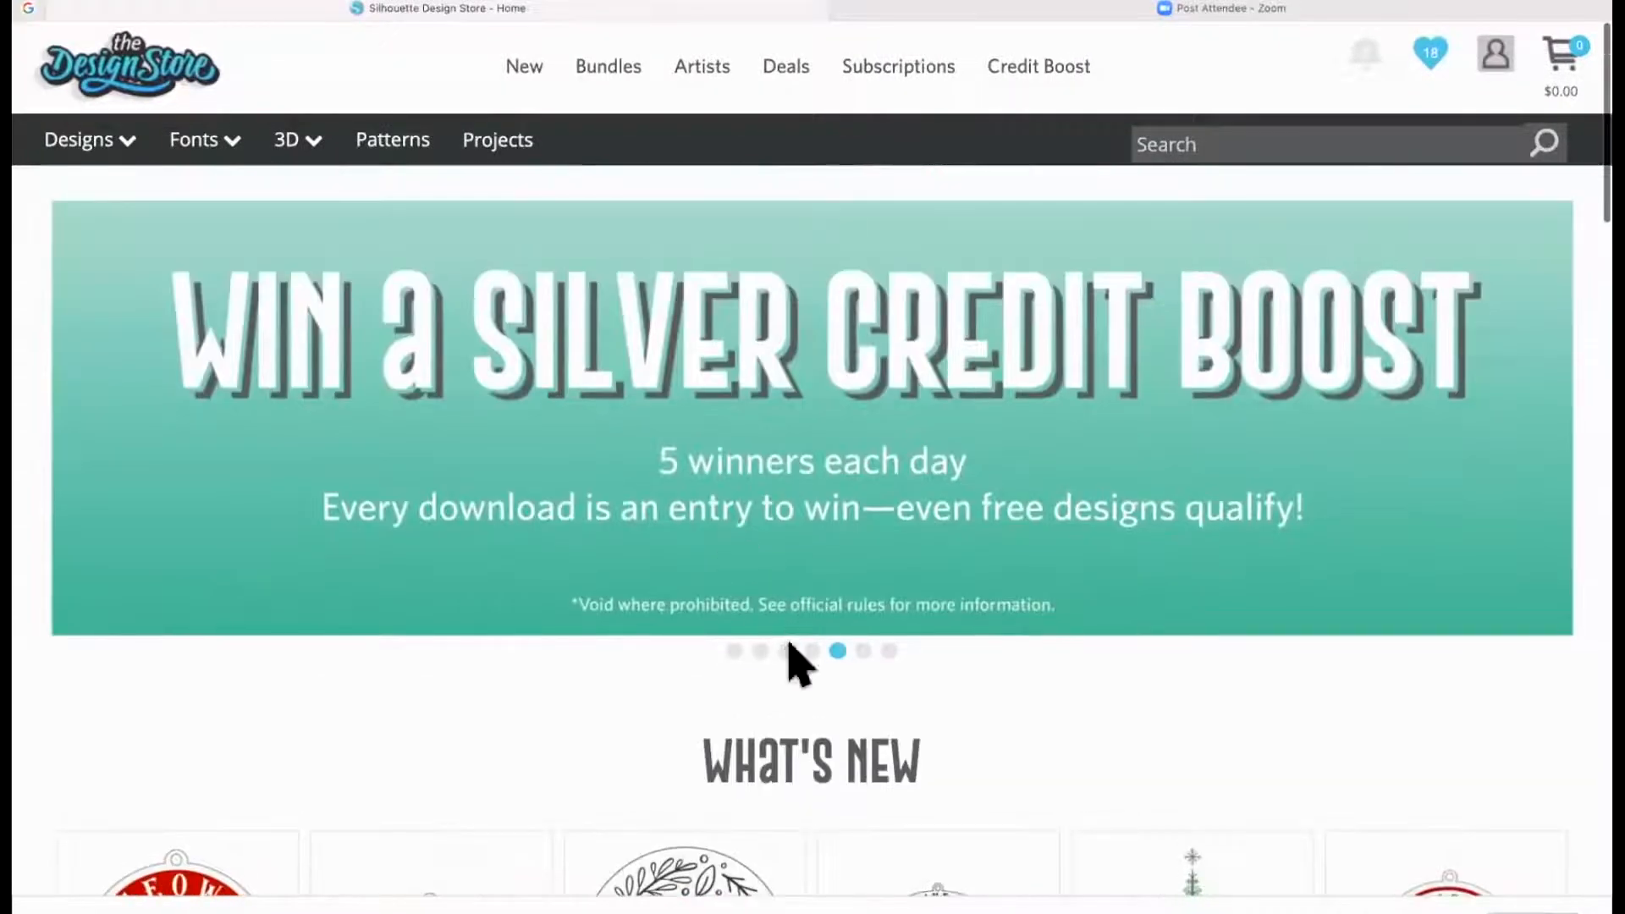
pyautogui.click(735, 651)
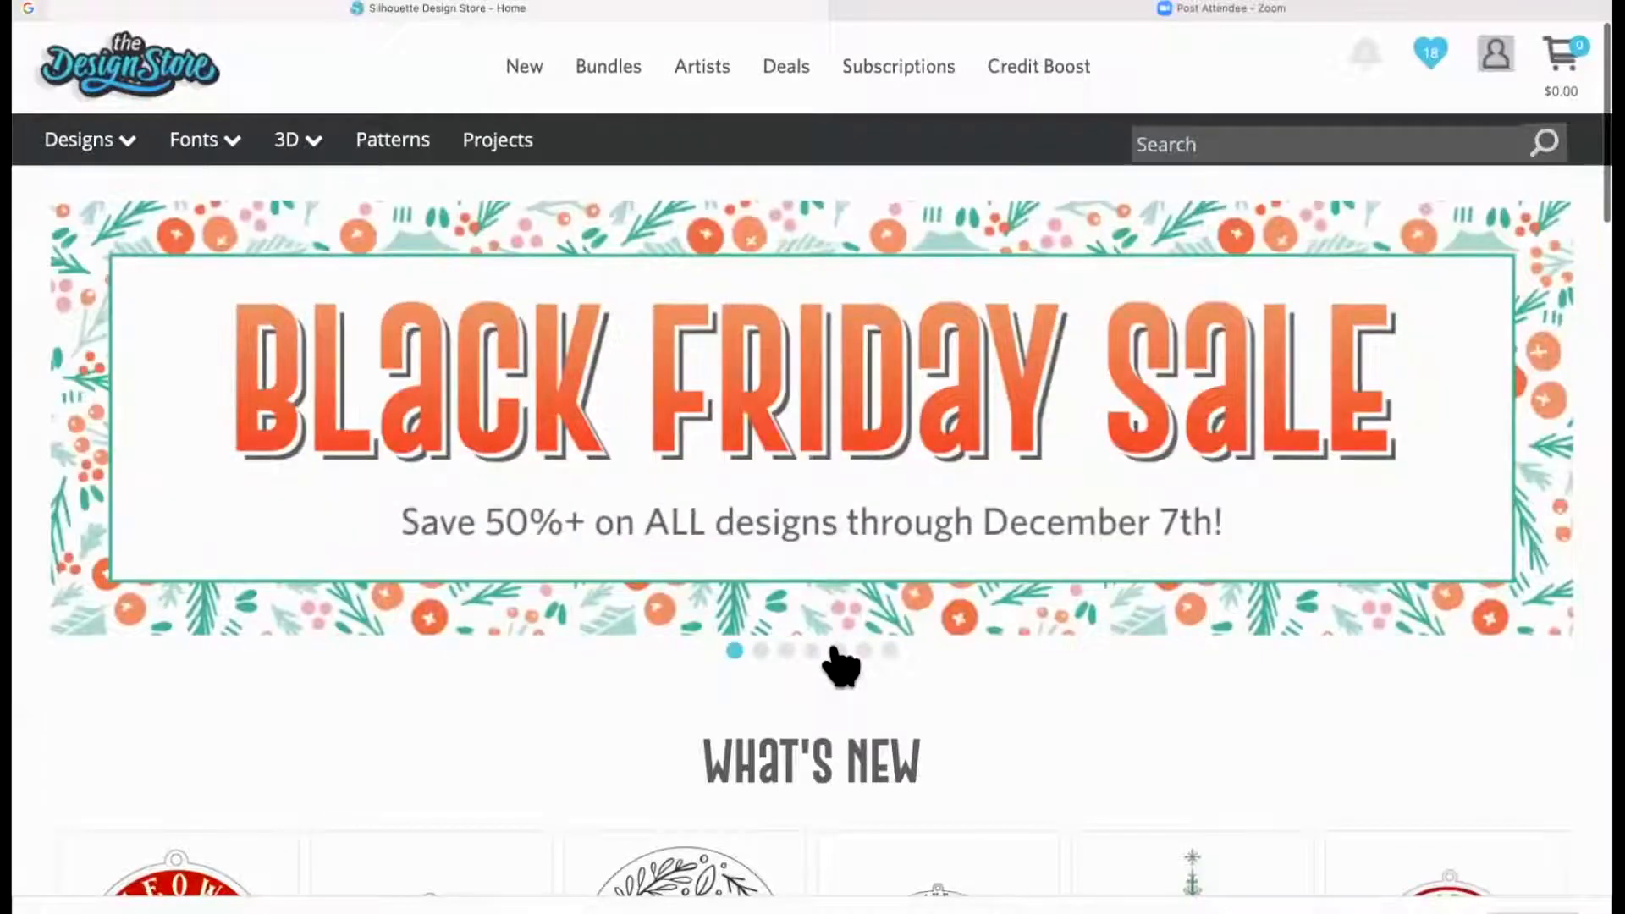
pyautogui.click(838, 651)
pyautogui.click(864, 651)
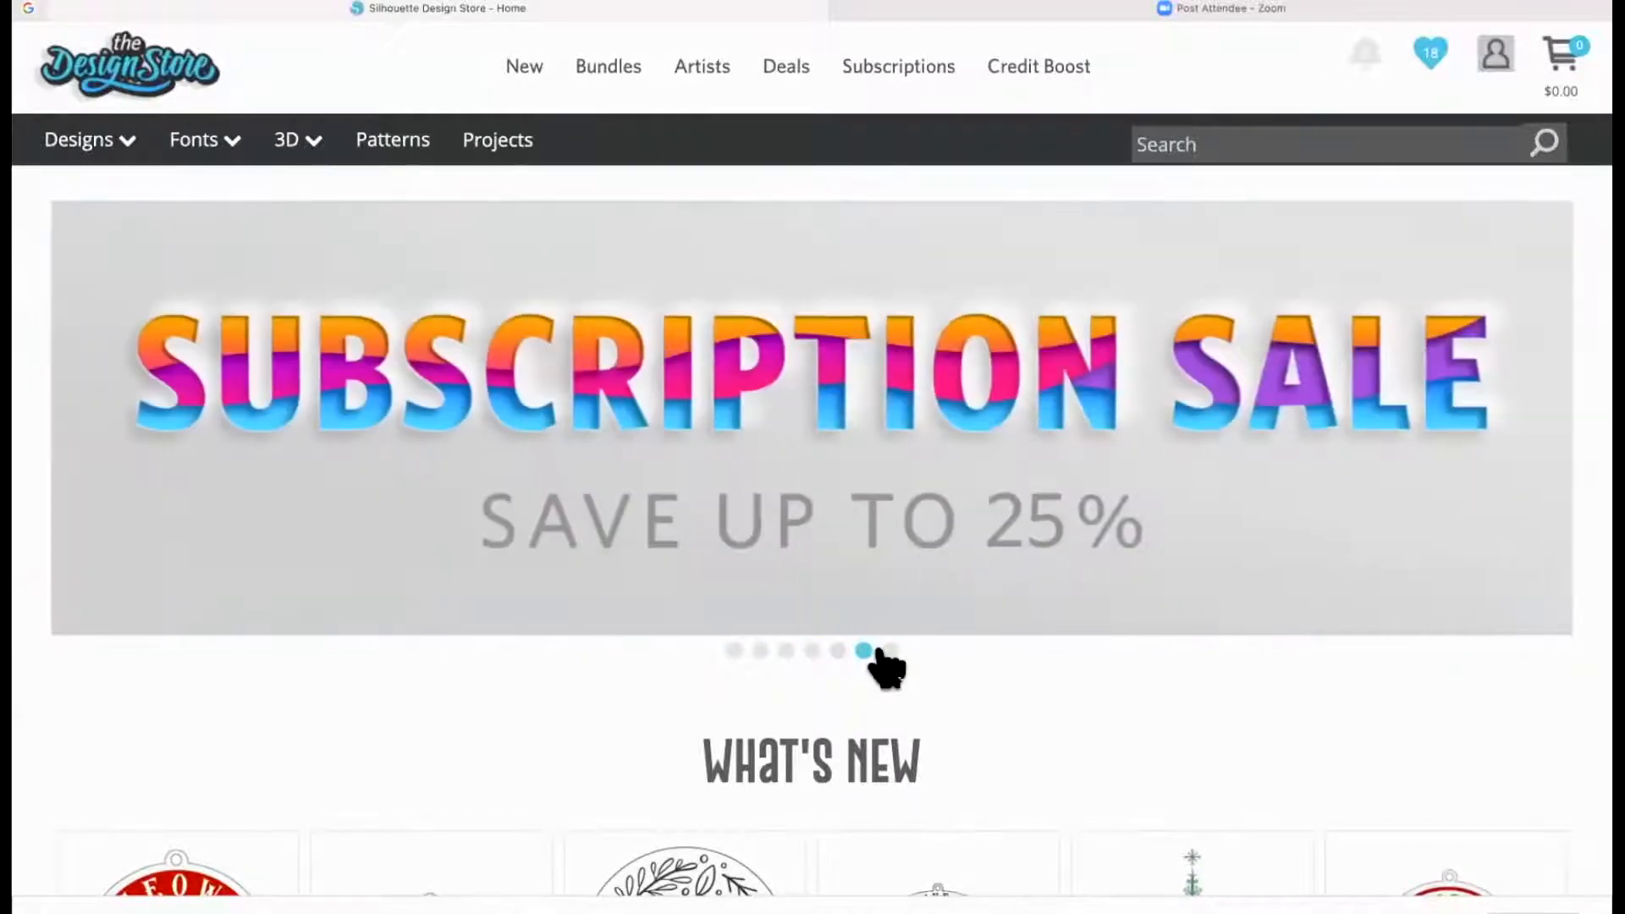
pyautogui.click(887, 651)
pyautogui.click(786, 651)
pyautogui.click(761, 651)
# Open the Merry Christmas Flourish Tree from the trending designs and go to its designer's artist page
pyautogui.scroll(-3, 686, 653)
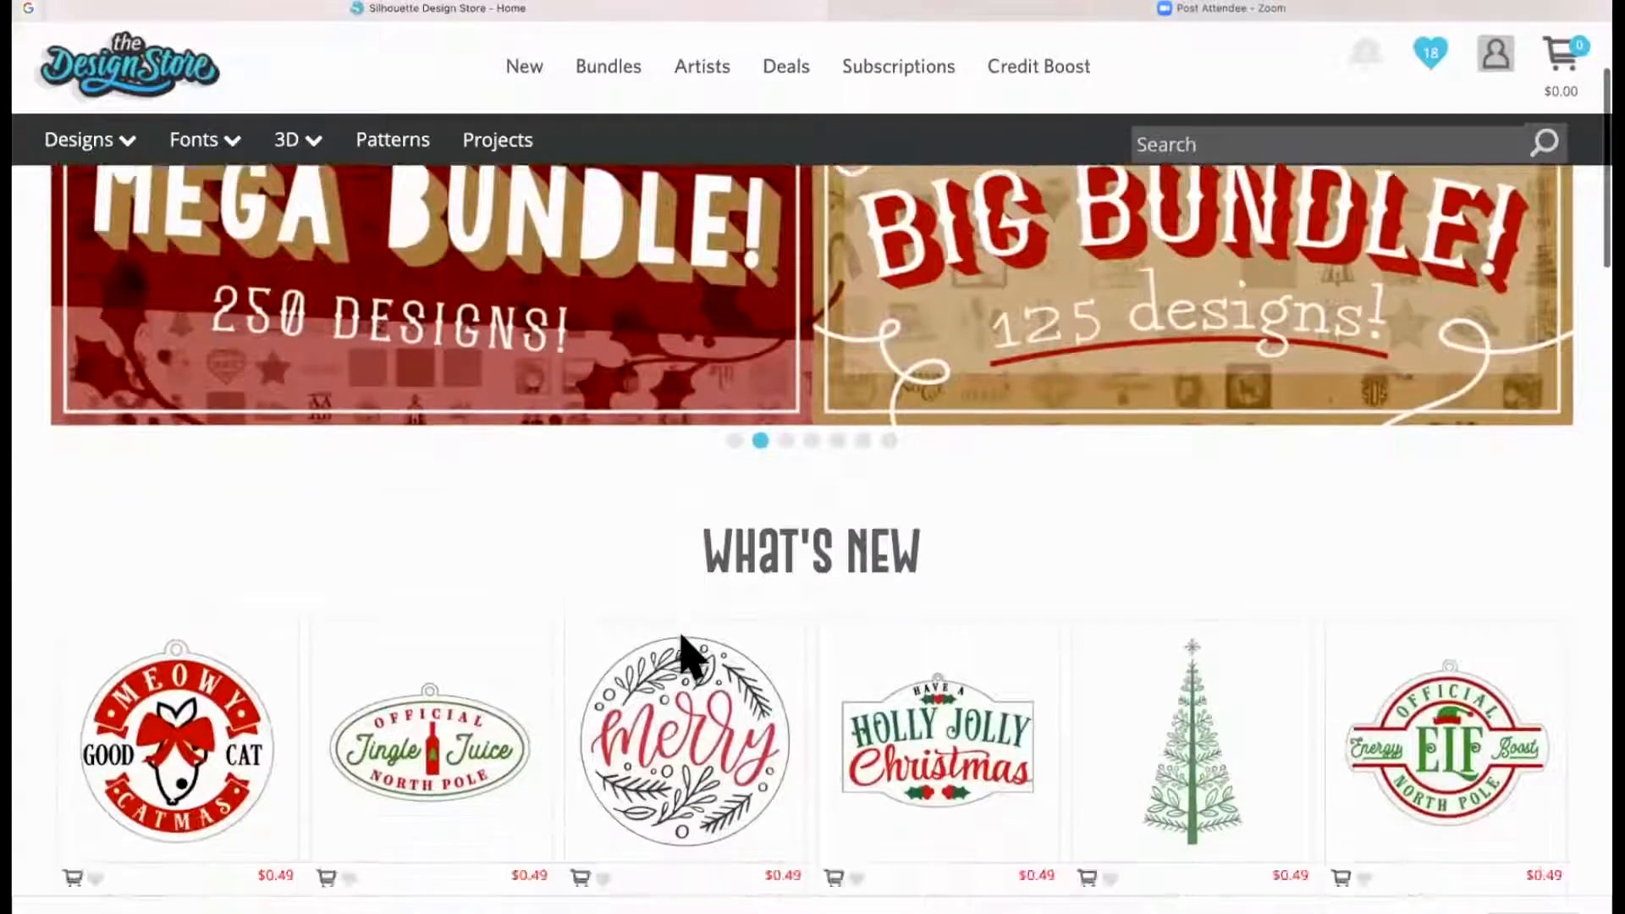
pyautogui.scroll(-9, 685, 656)
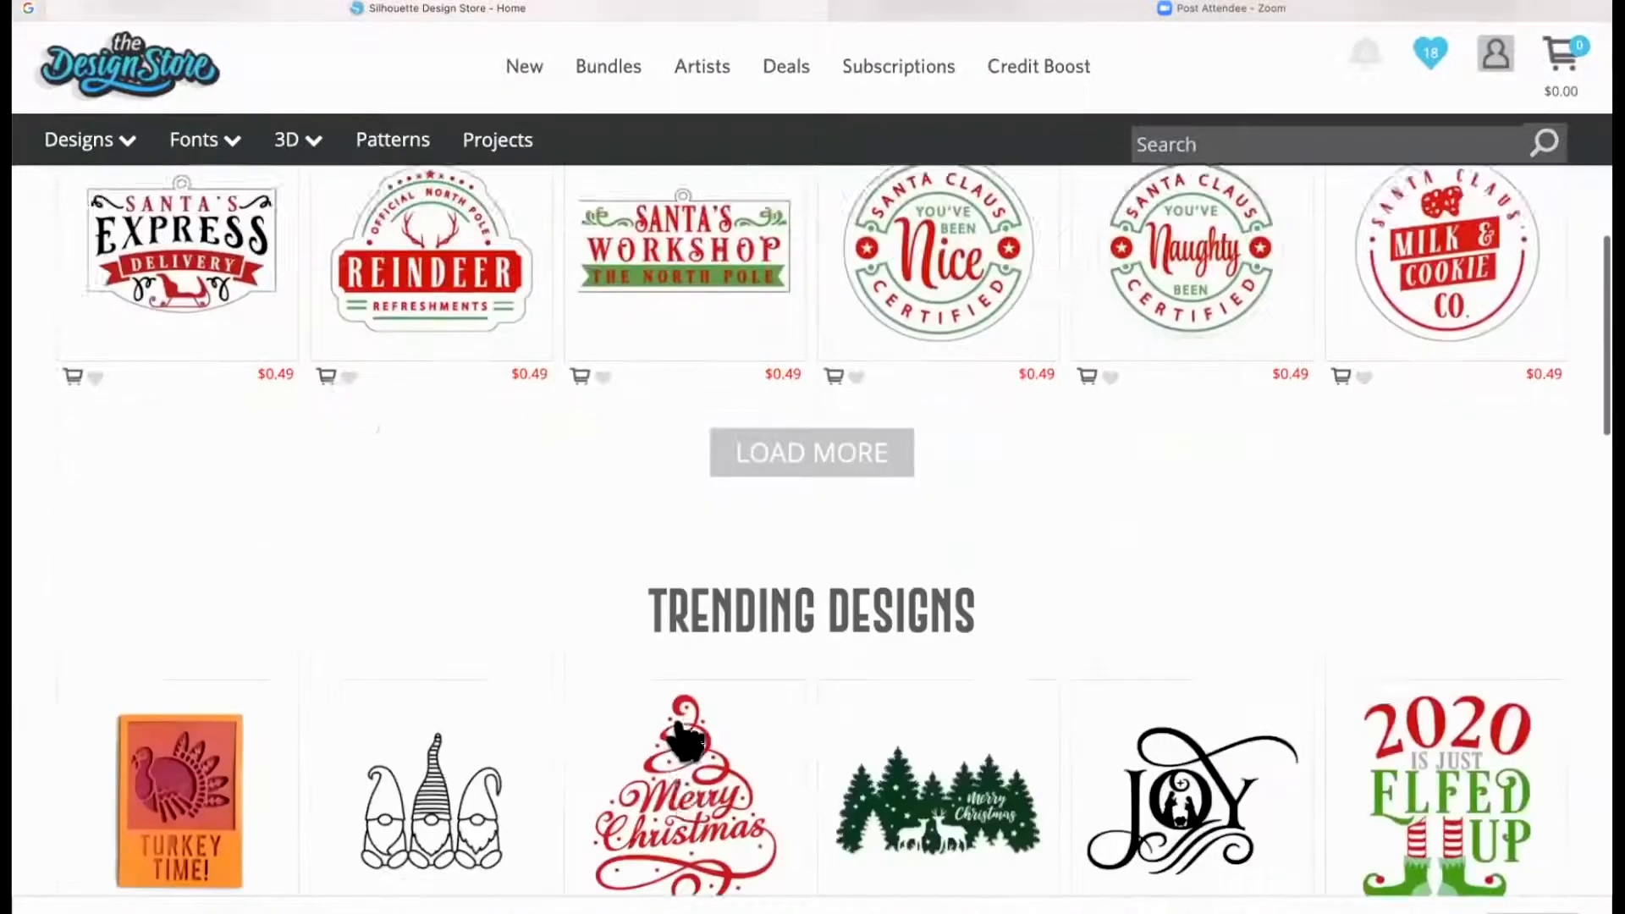
pyautogui.scroll(-1, 685, 738)
pyautogui.click(715, 750)
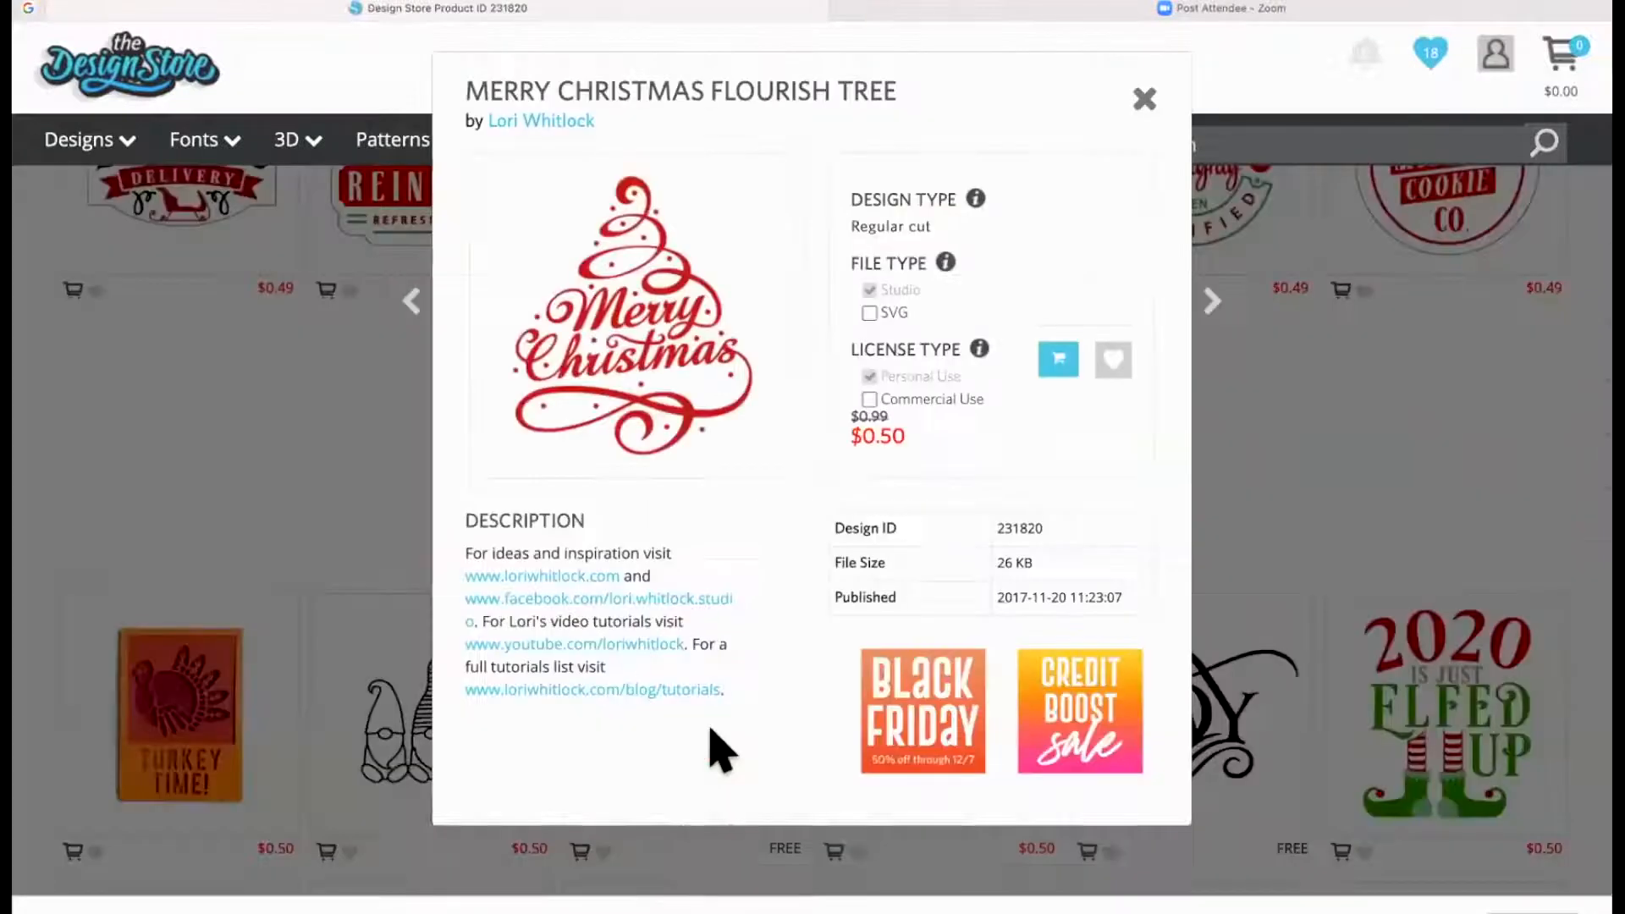
pyautogui.click(569, 123)
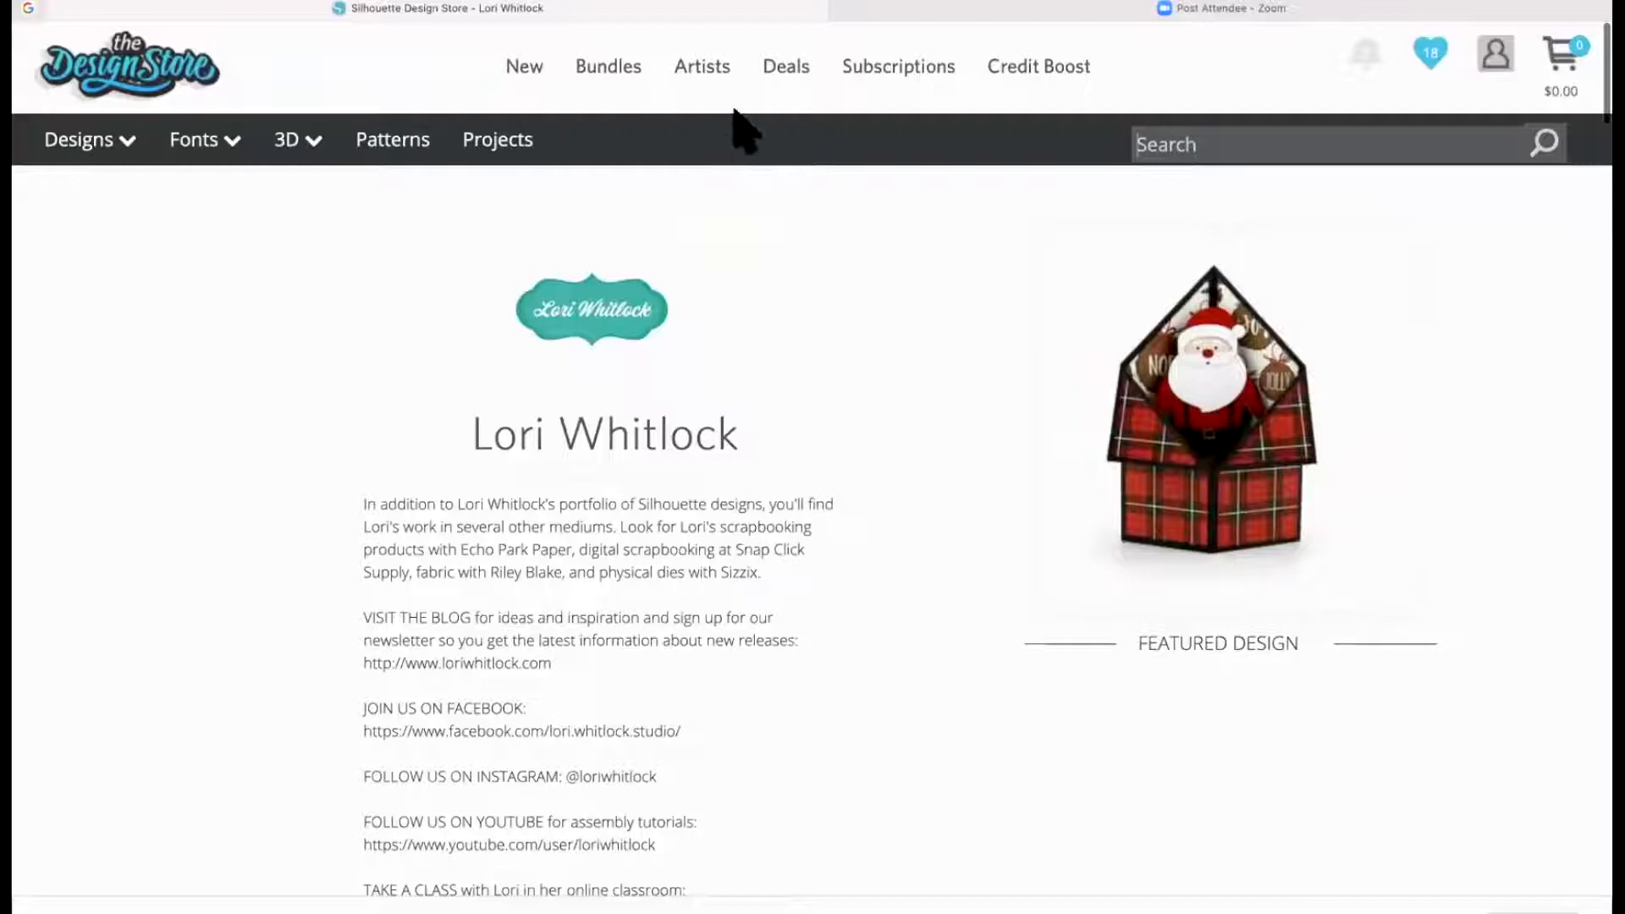
# Open the details of the owned Christmas Ornament Tree design on the artist page
pyautogui.scroll(-7, 609, 508)
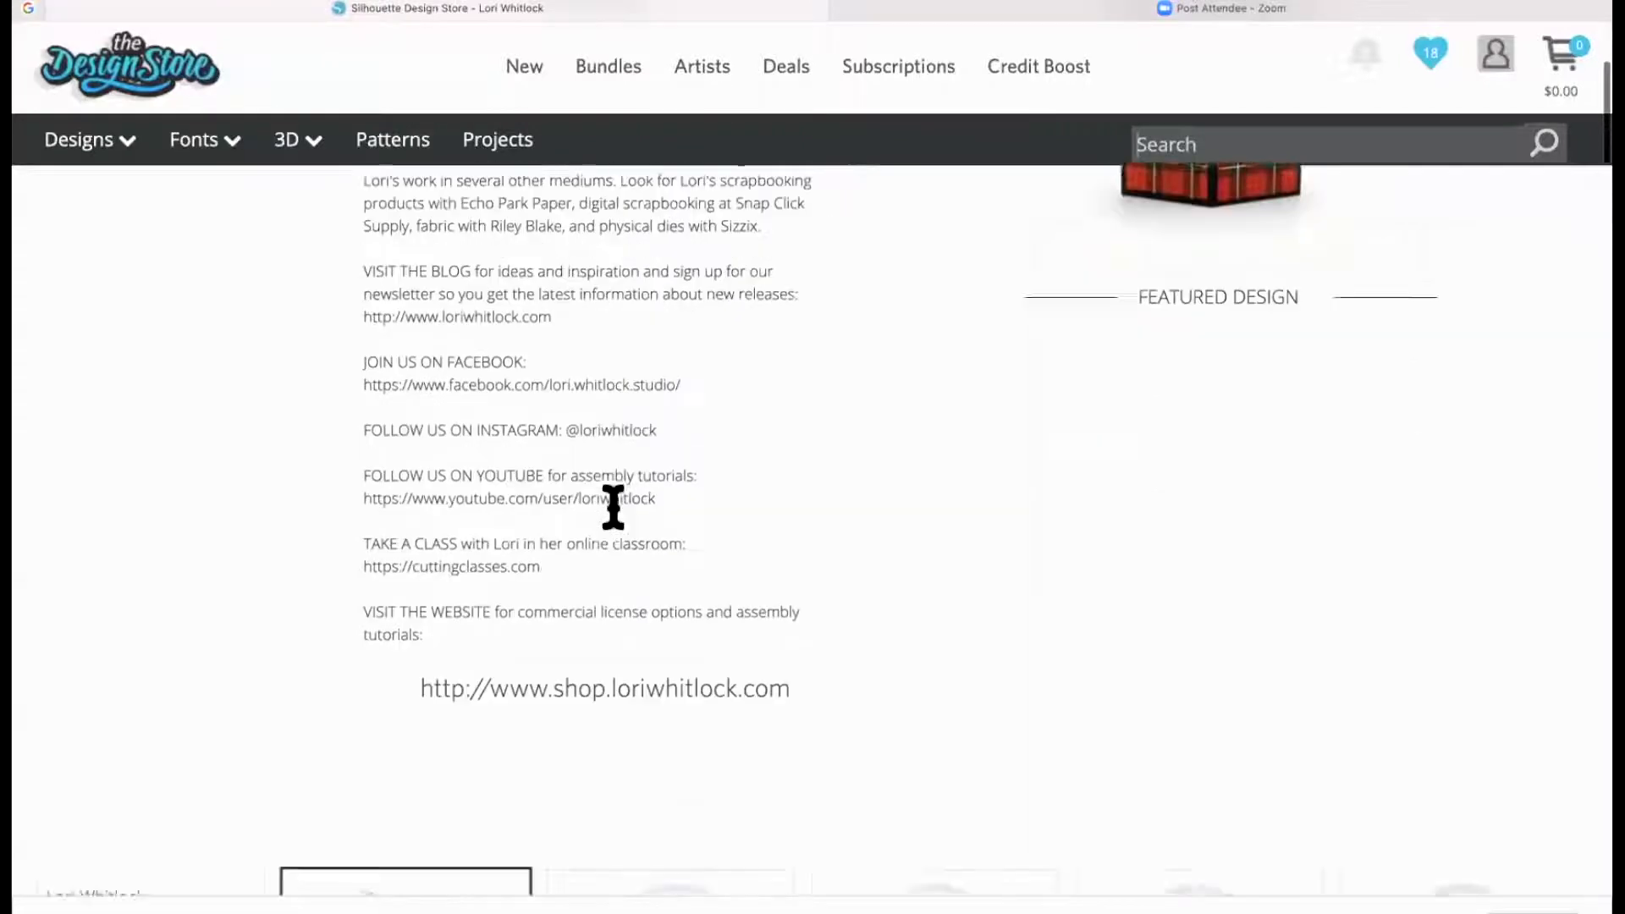
pyautogui.scroll(-1, 613, 516)
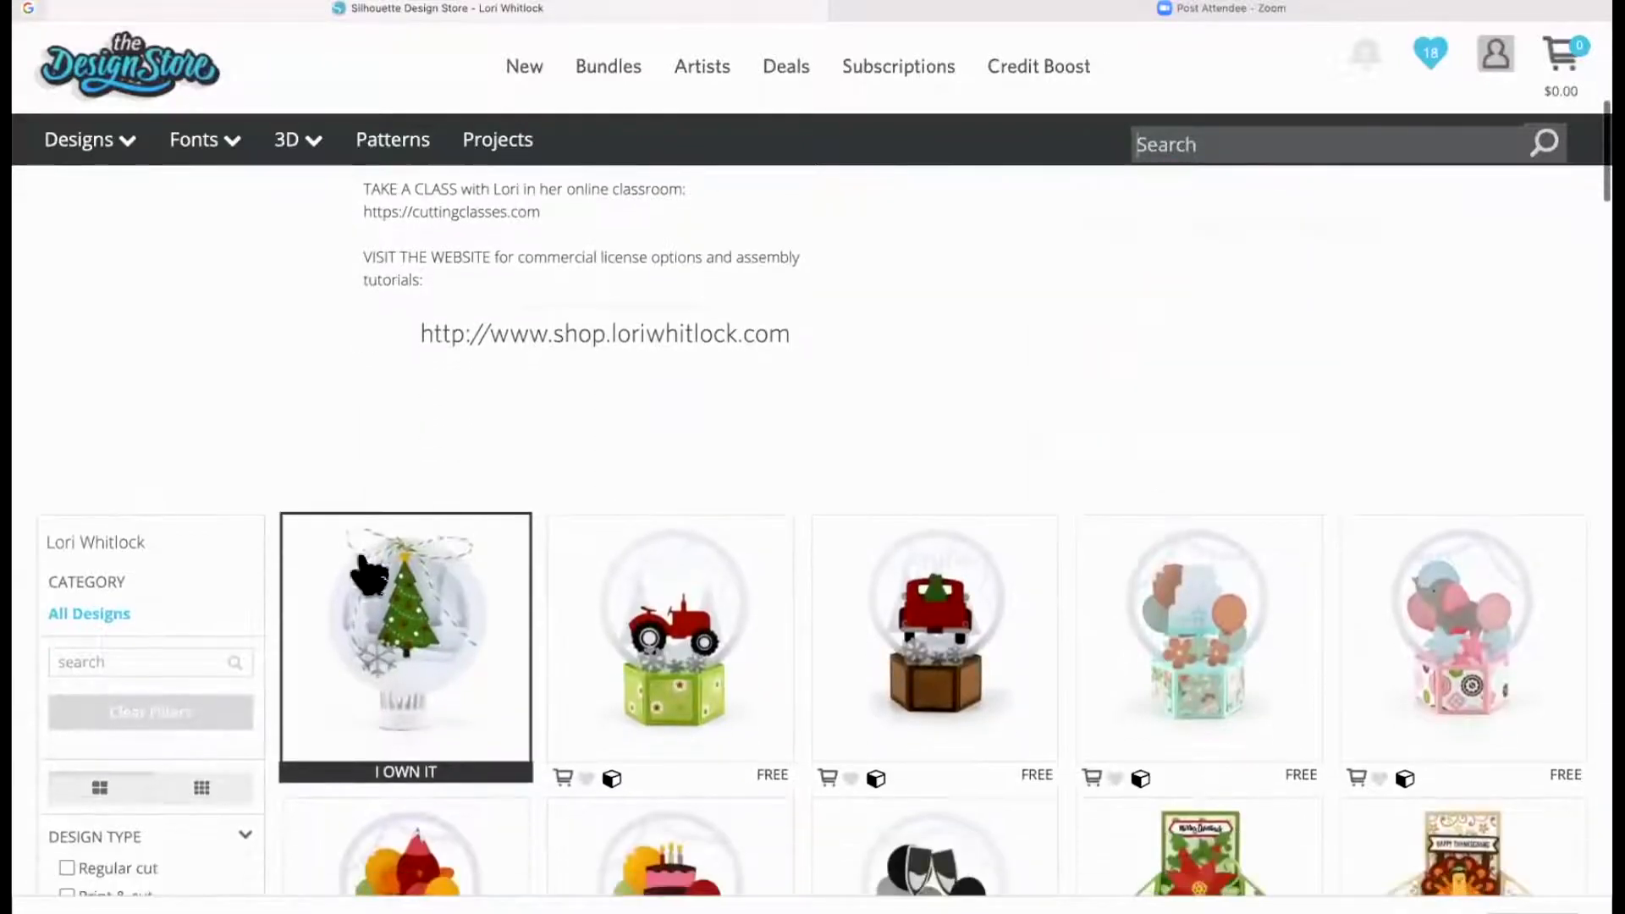
pyautogui.click(404, 648)
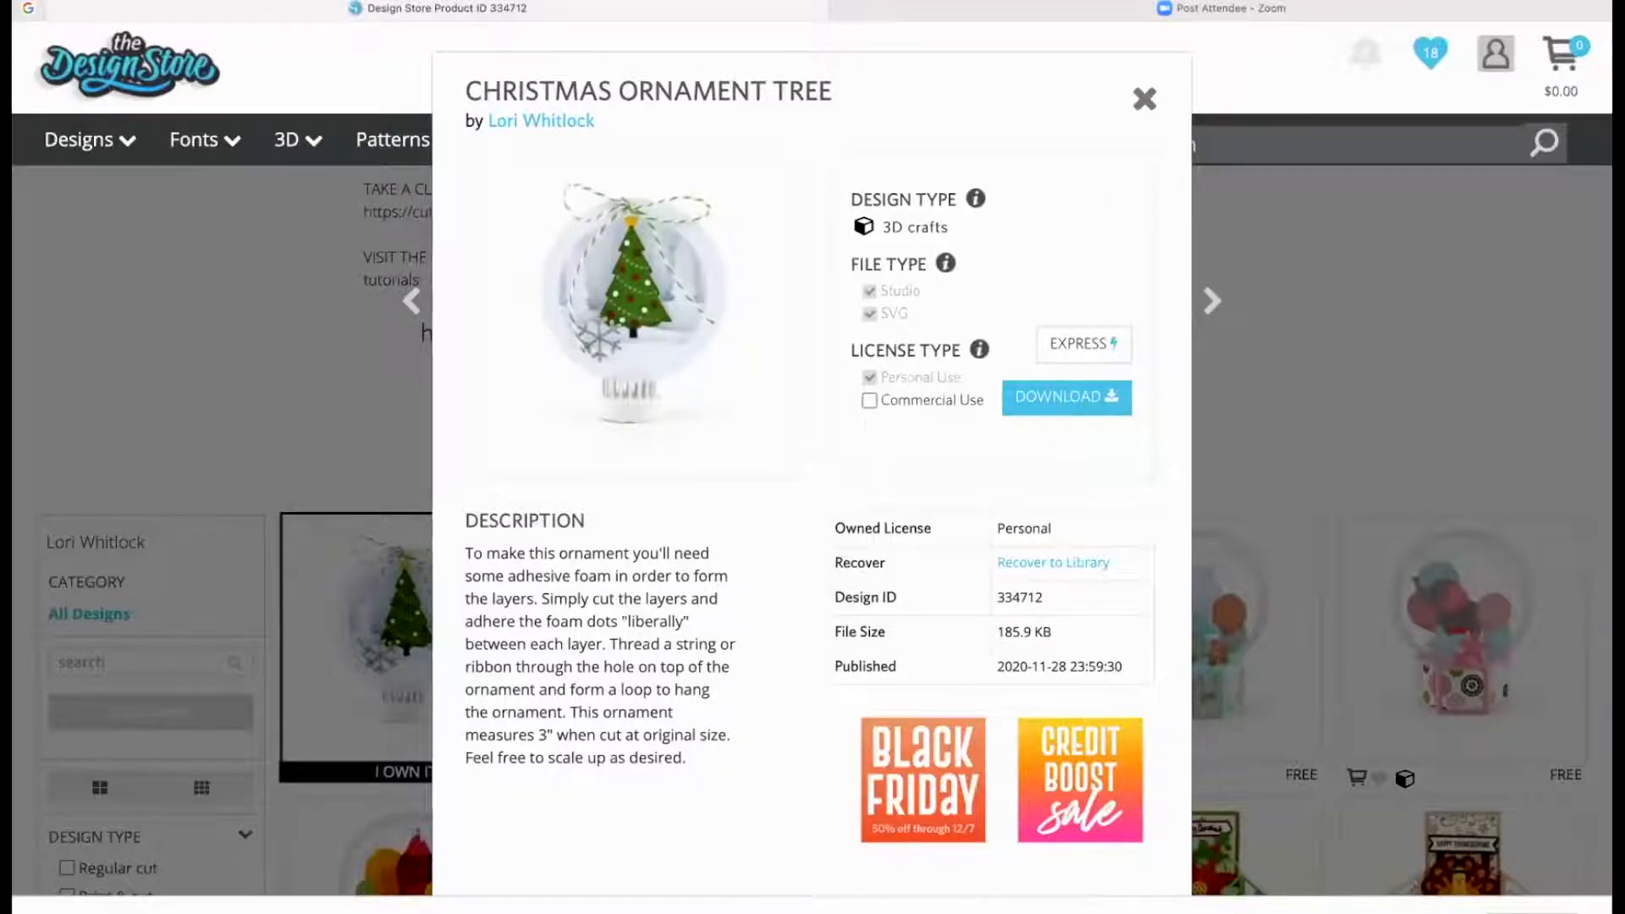
# Switch to Silhouette Studio and scale the selected ornament to a width of 4 in with its proportions kept
pyautogui.press('super+Tab')
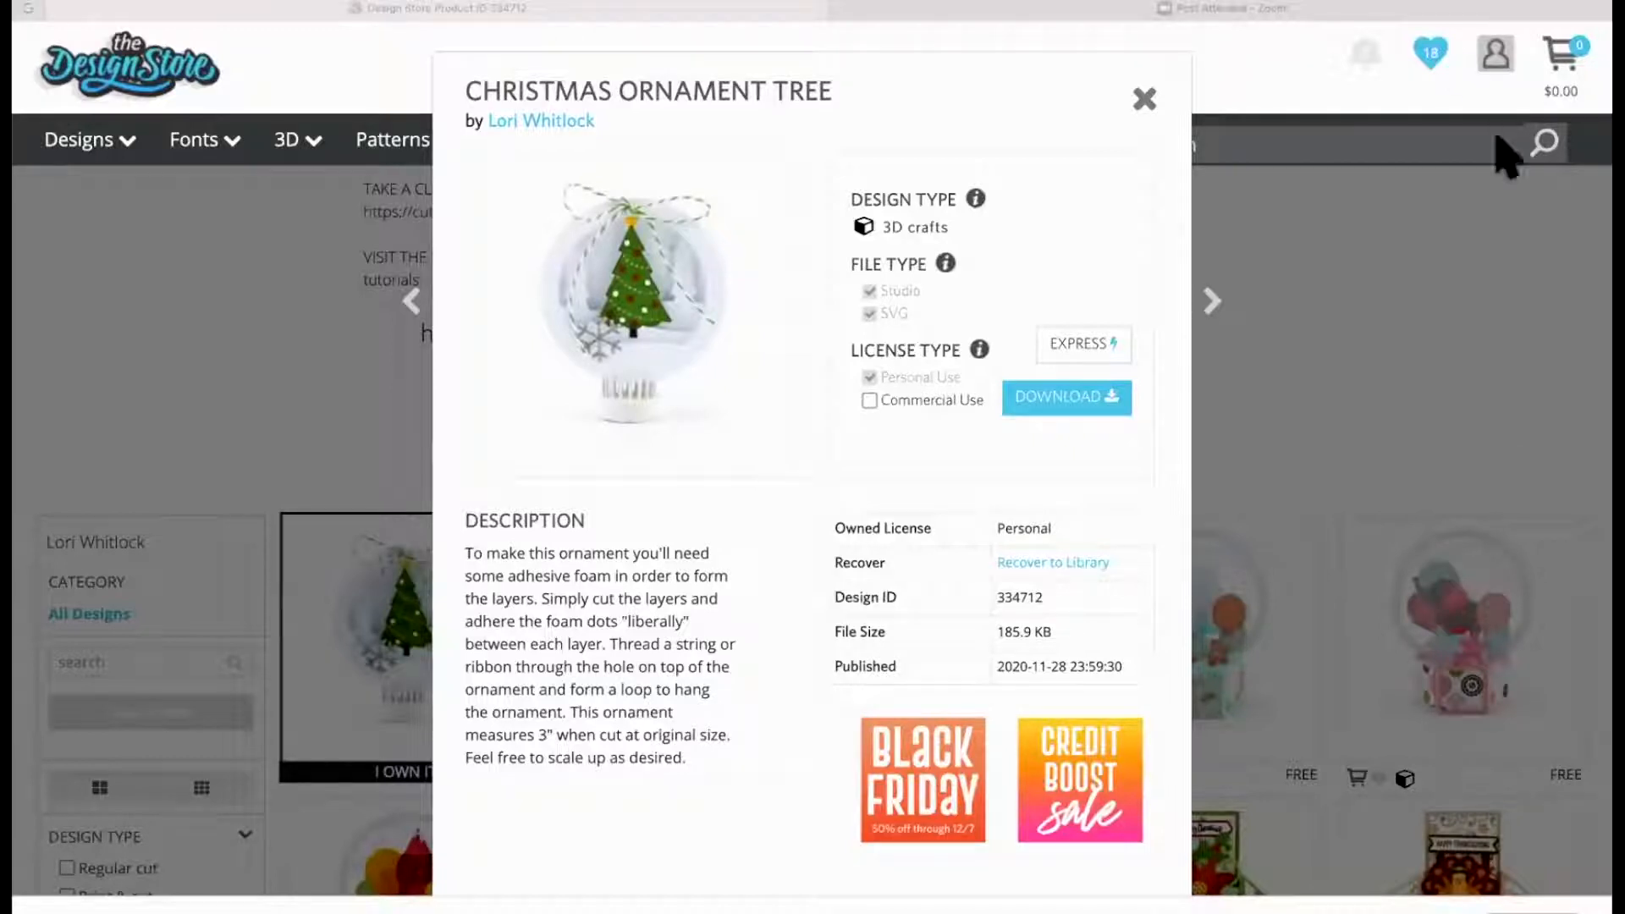
pyautogui.press('super+t')
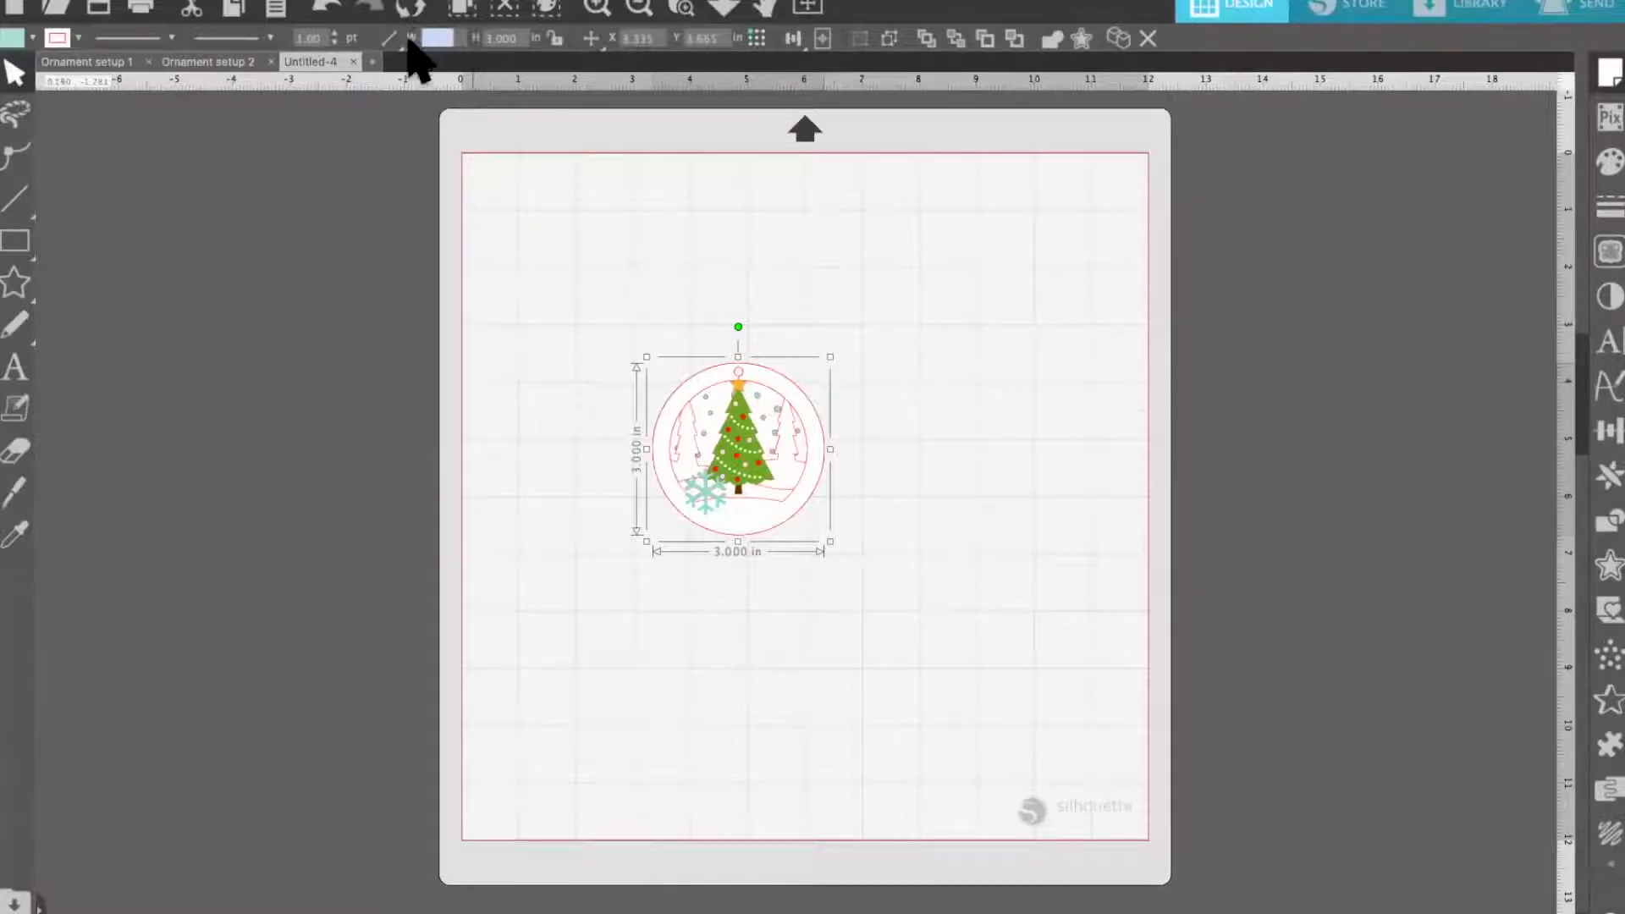
pyautogui.click(555, 39)
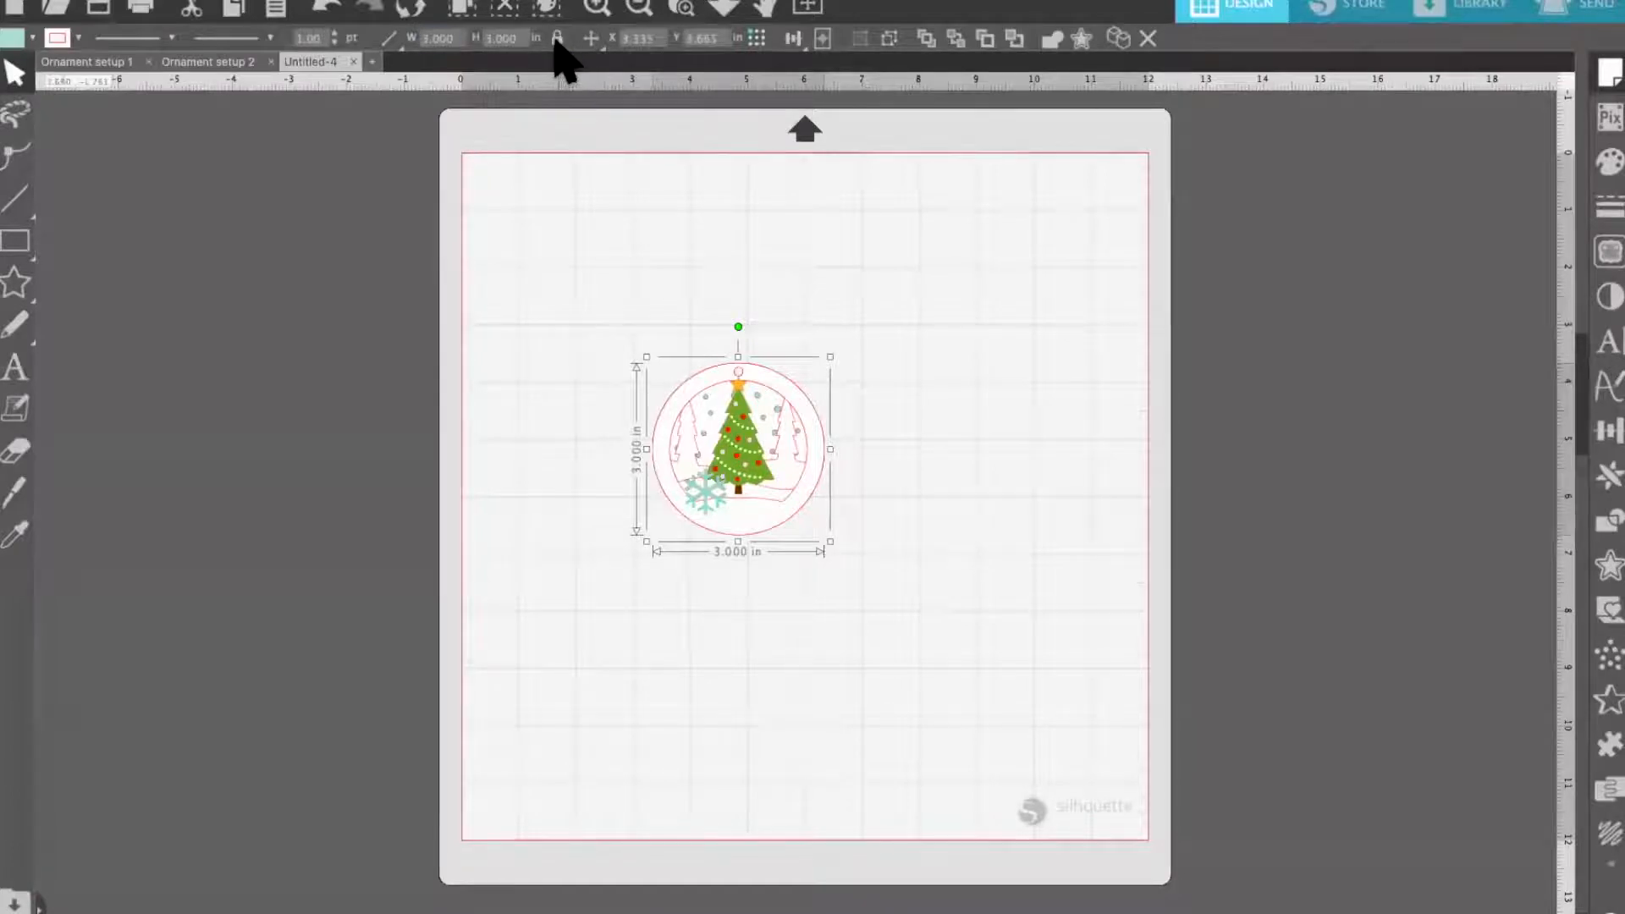
pyautogui.click(436, 38)
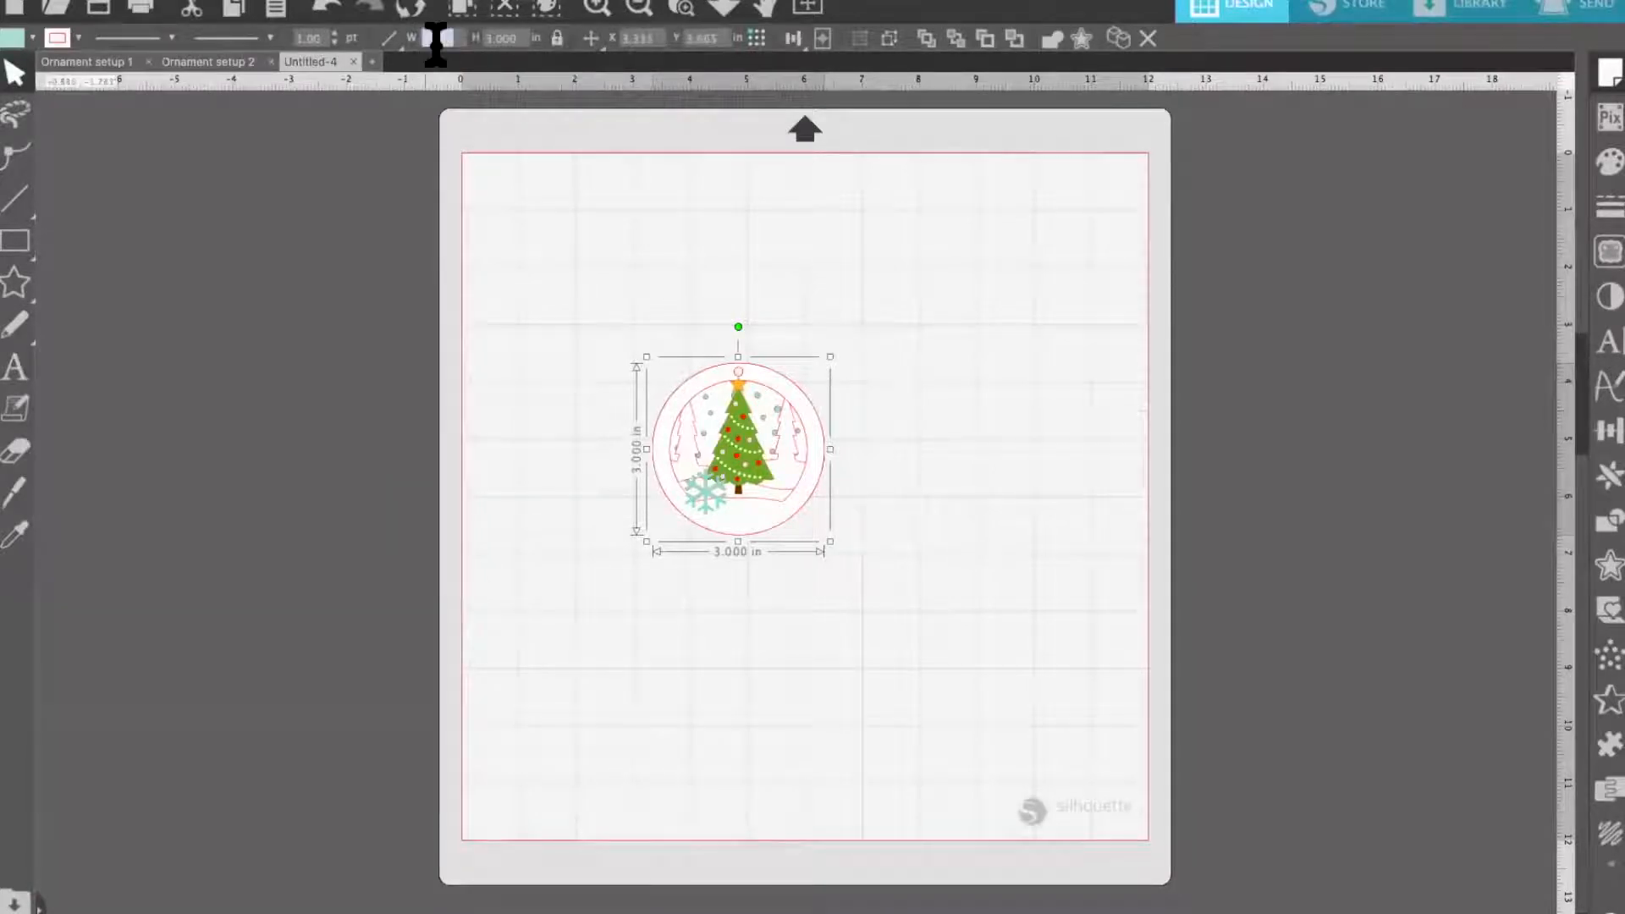
pyautogui.write('4')
pyautogui.press('Return')
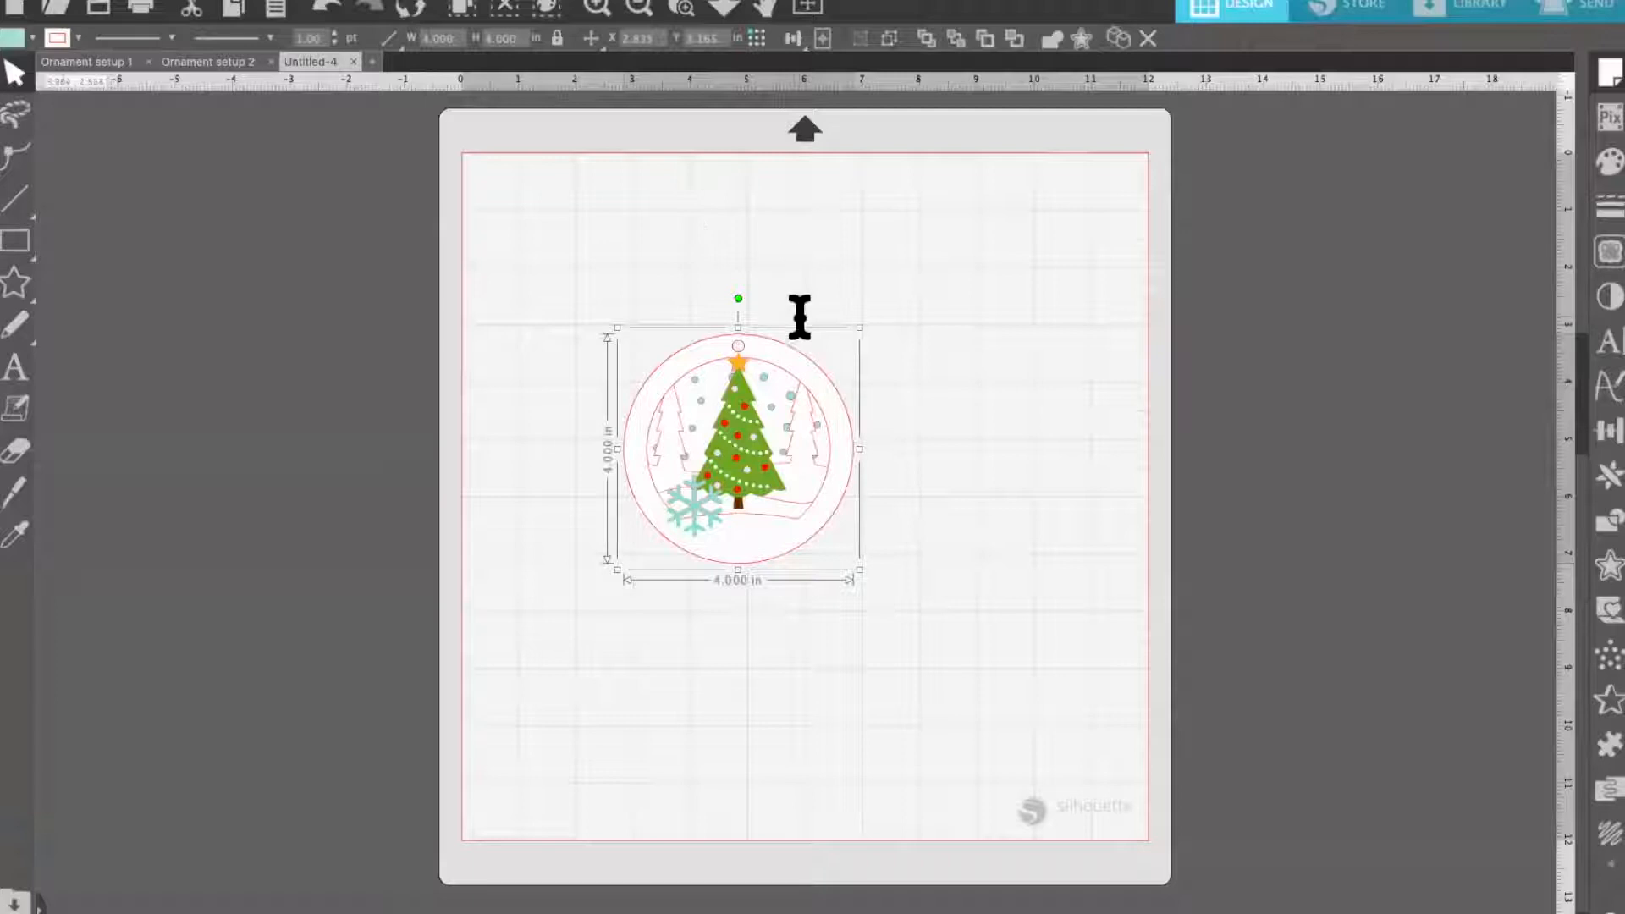
# Move the ornament slightly higher on the mat and ungroup it into its layers
pyautogui.click(490, 312)
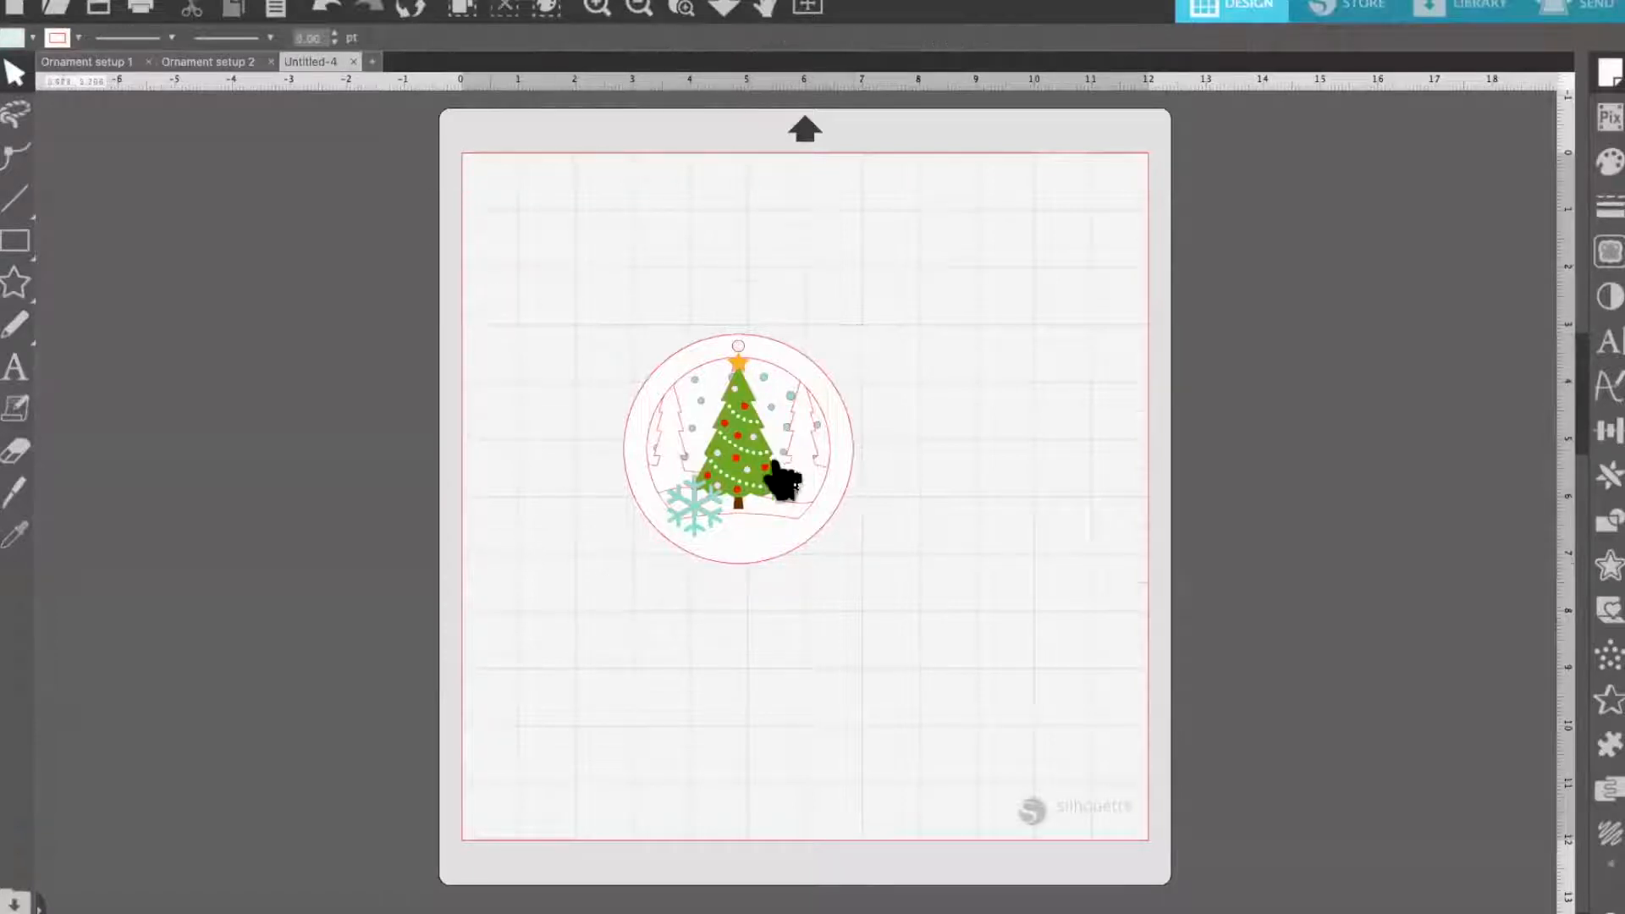
pyautogui.moveTo(752, 447)
pyautogui.mouseDown()
pyautogui.moveTo(746, 408)
pyautogui.moveTo(770, 470)
pyautogui.moveTo(744, 389)
pyautogui.moveTo(773, 453)
pyautogui.moveTo(754, 471)
pyautogui.mouseUp()
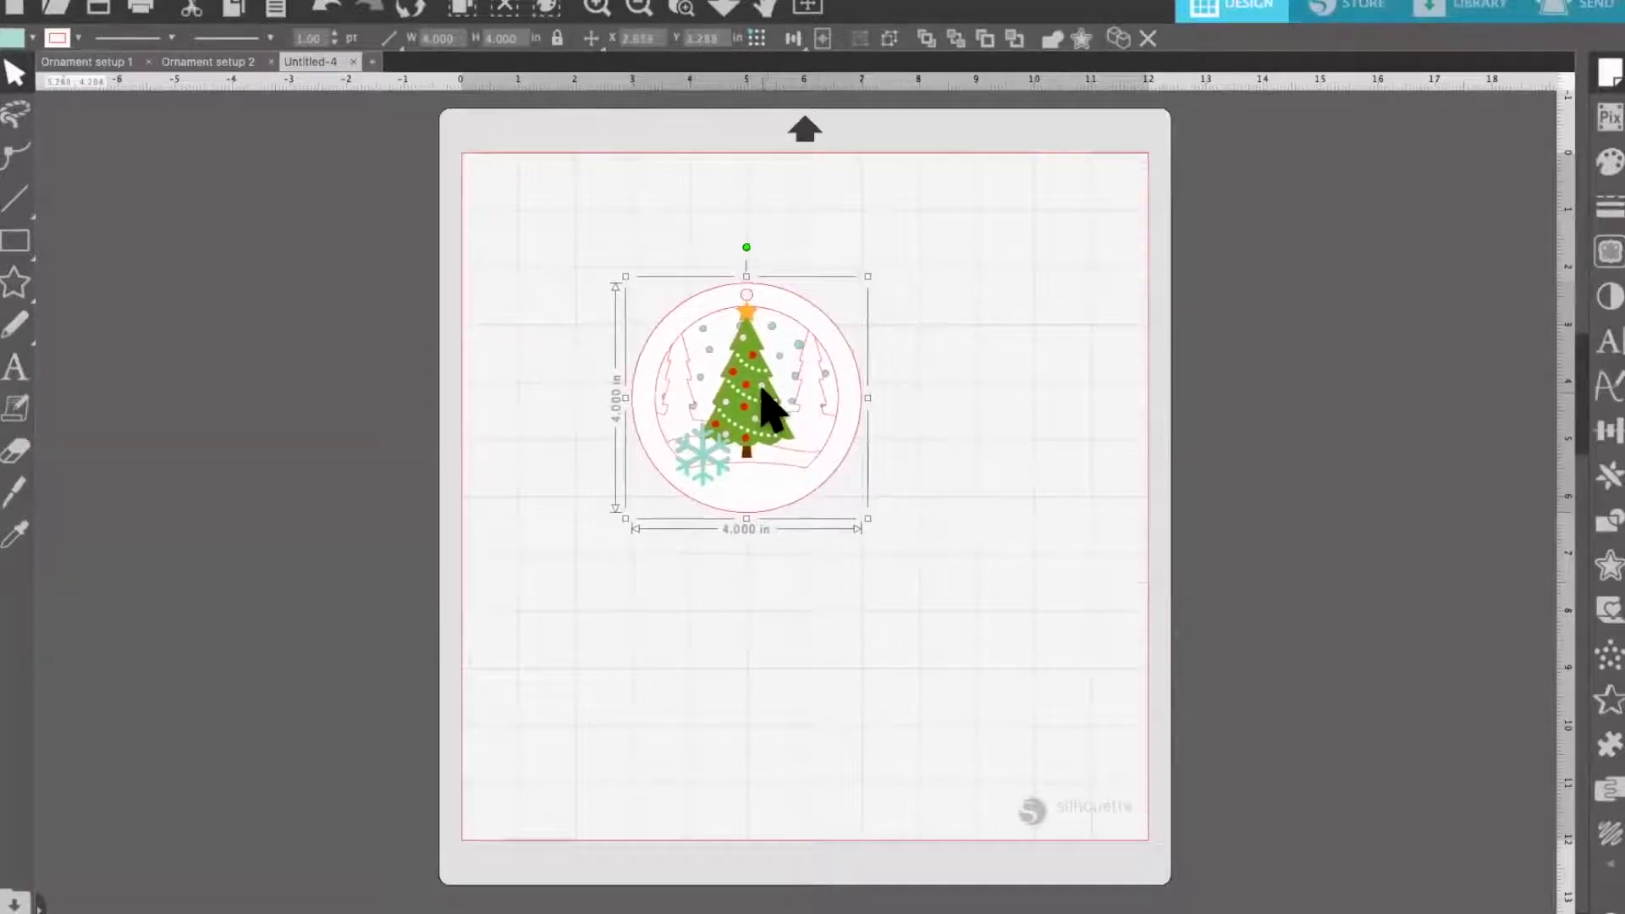
pyautogui.moveTo(758, 388); pyautogui.dragTo(746, 397)
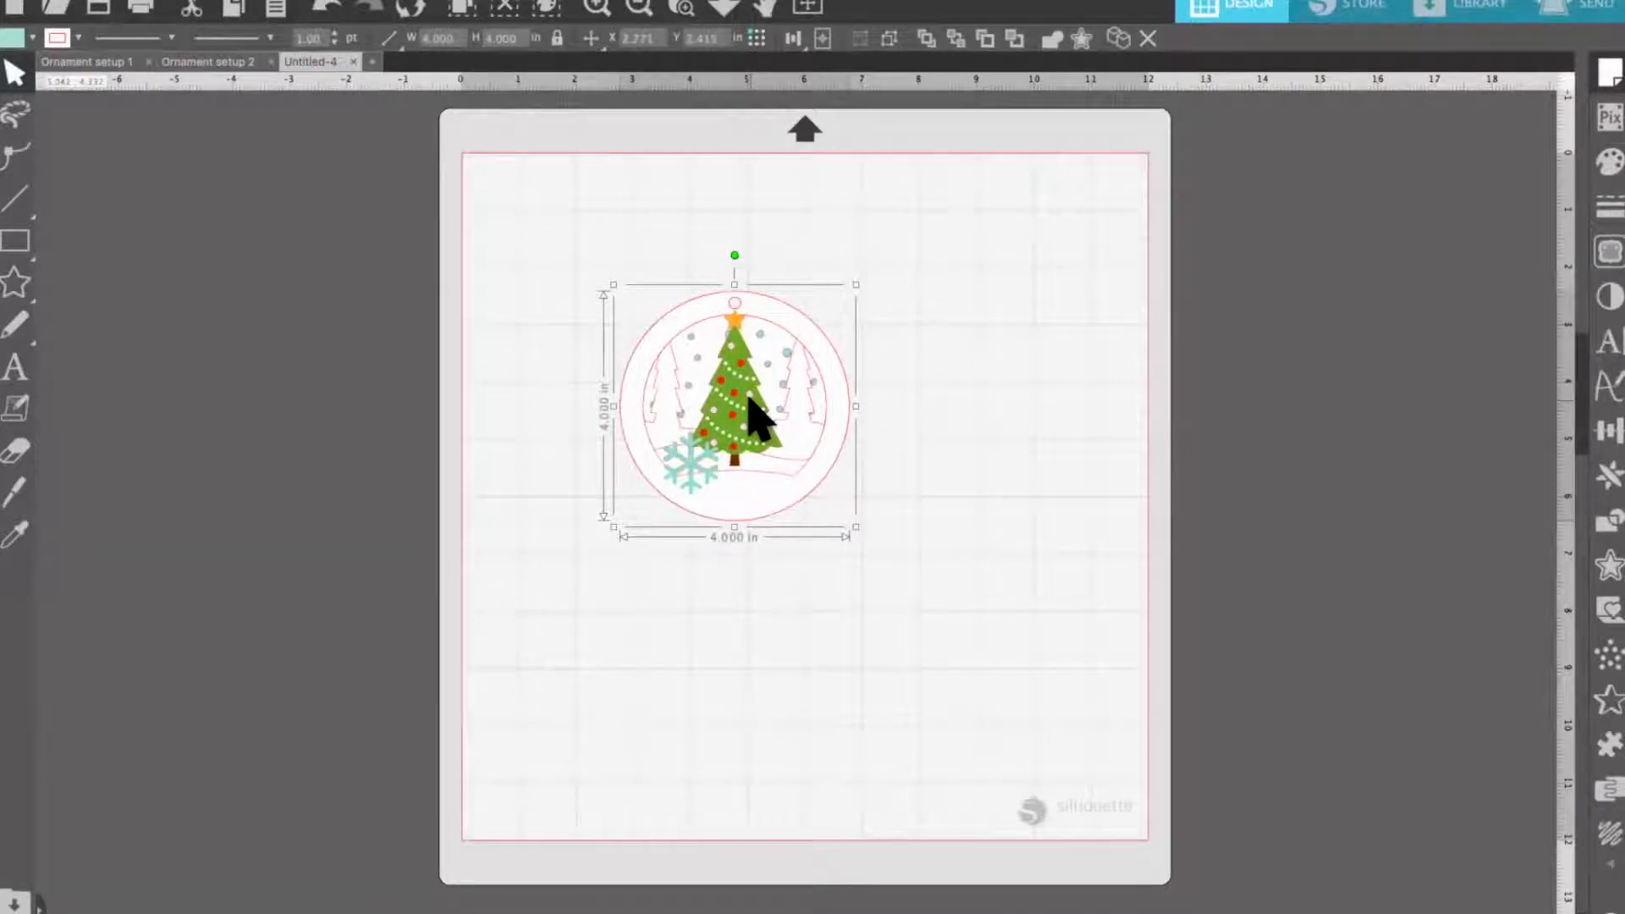
pyautogui.click(889, 39)
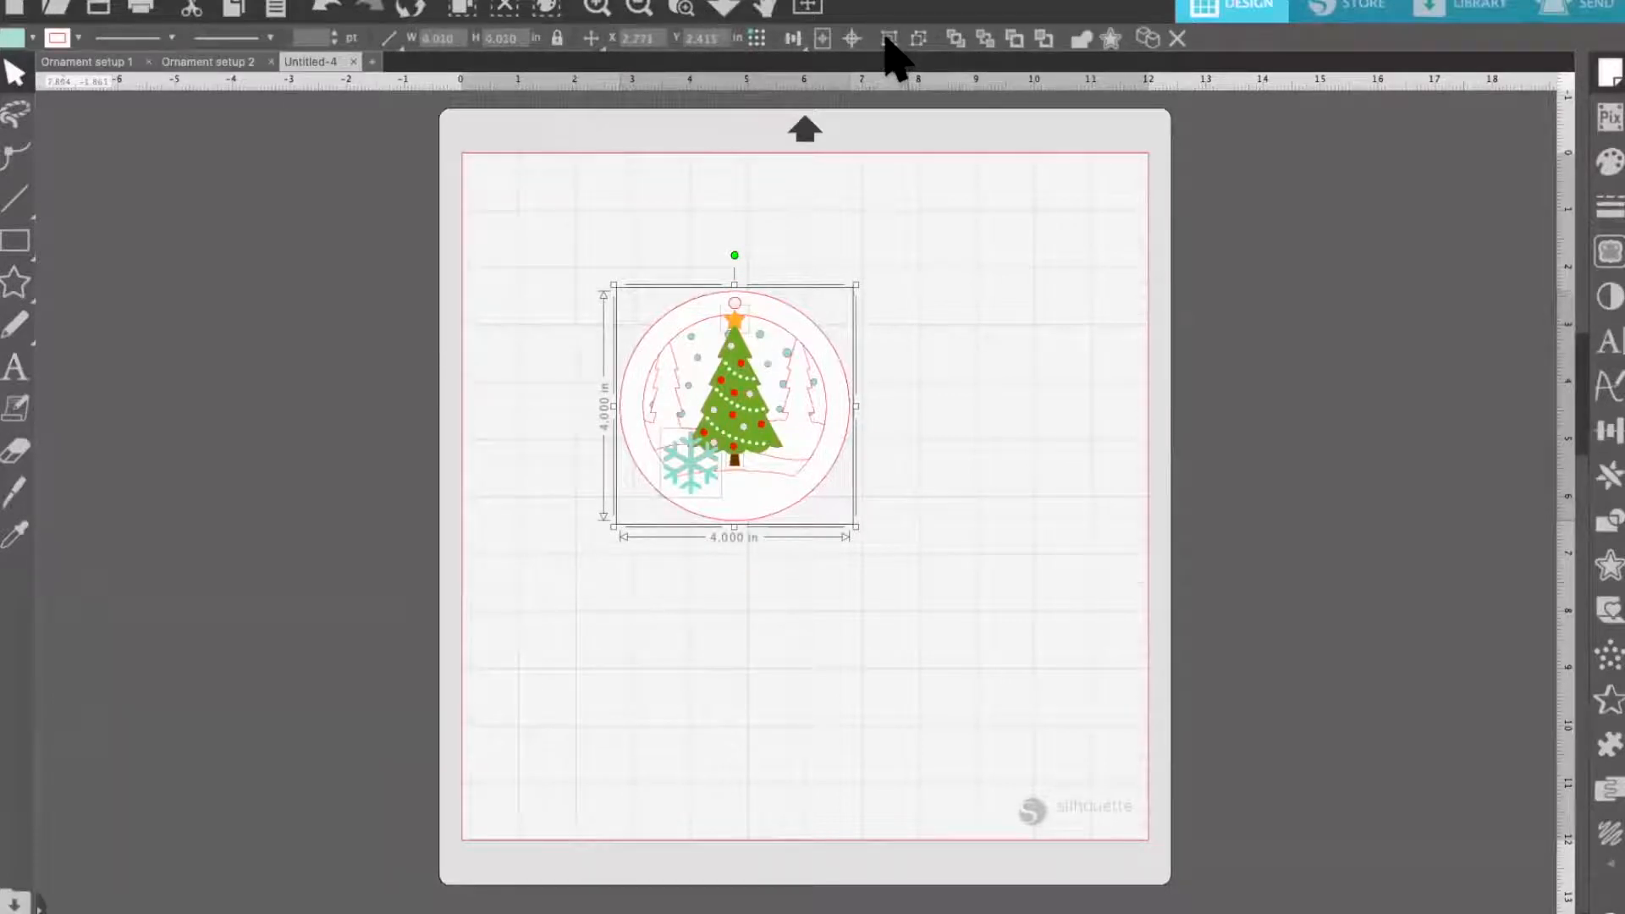
pyautogui.click(872, 385)
# Pull the teal snowflake and the three white frame layers away from the ornament stack to separate spots on the mat
pyautogui.moveTo(678, 474); pyautogui.dragTo(550, 499)
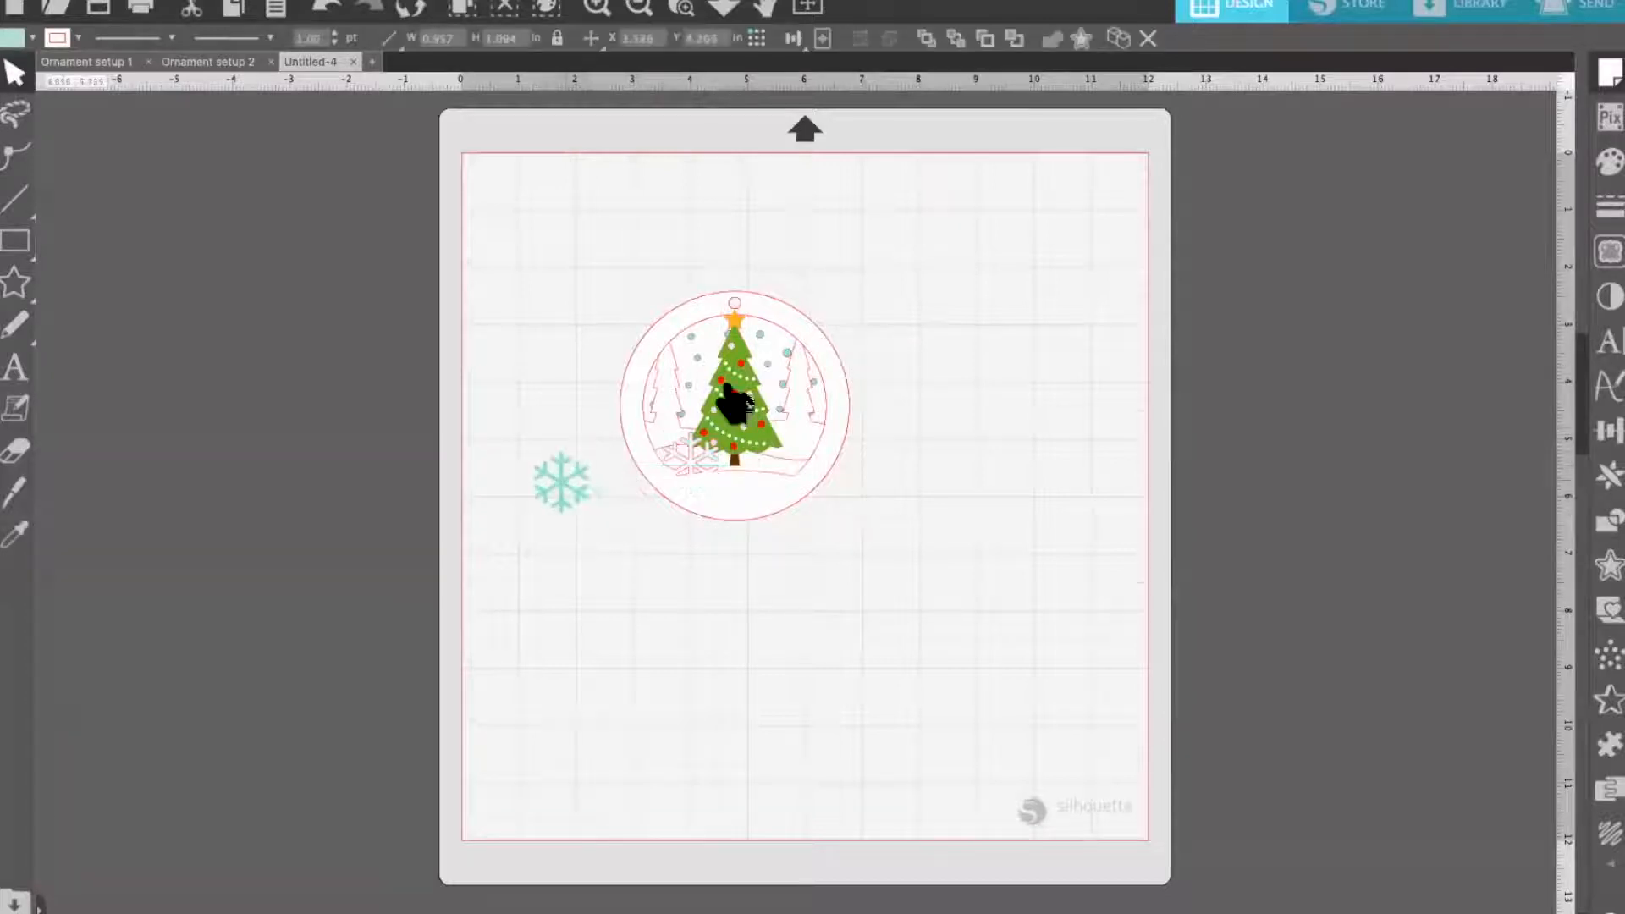
pyautogui.moveTo(744, 398); pyautogui.dragTo(1007, 292)
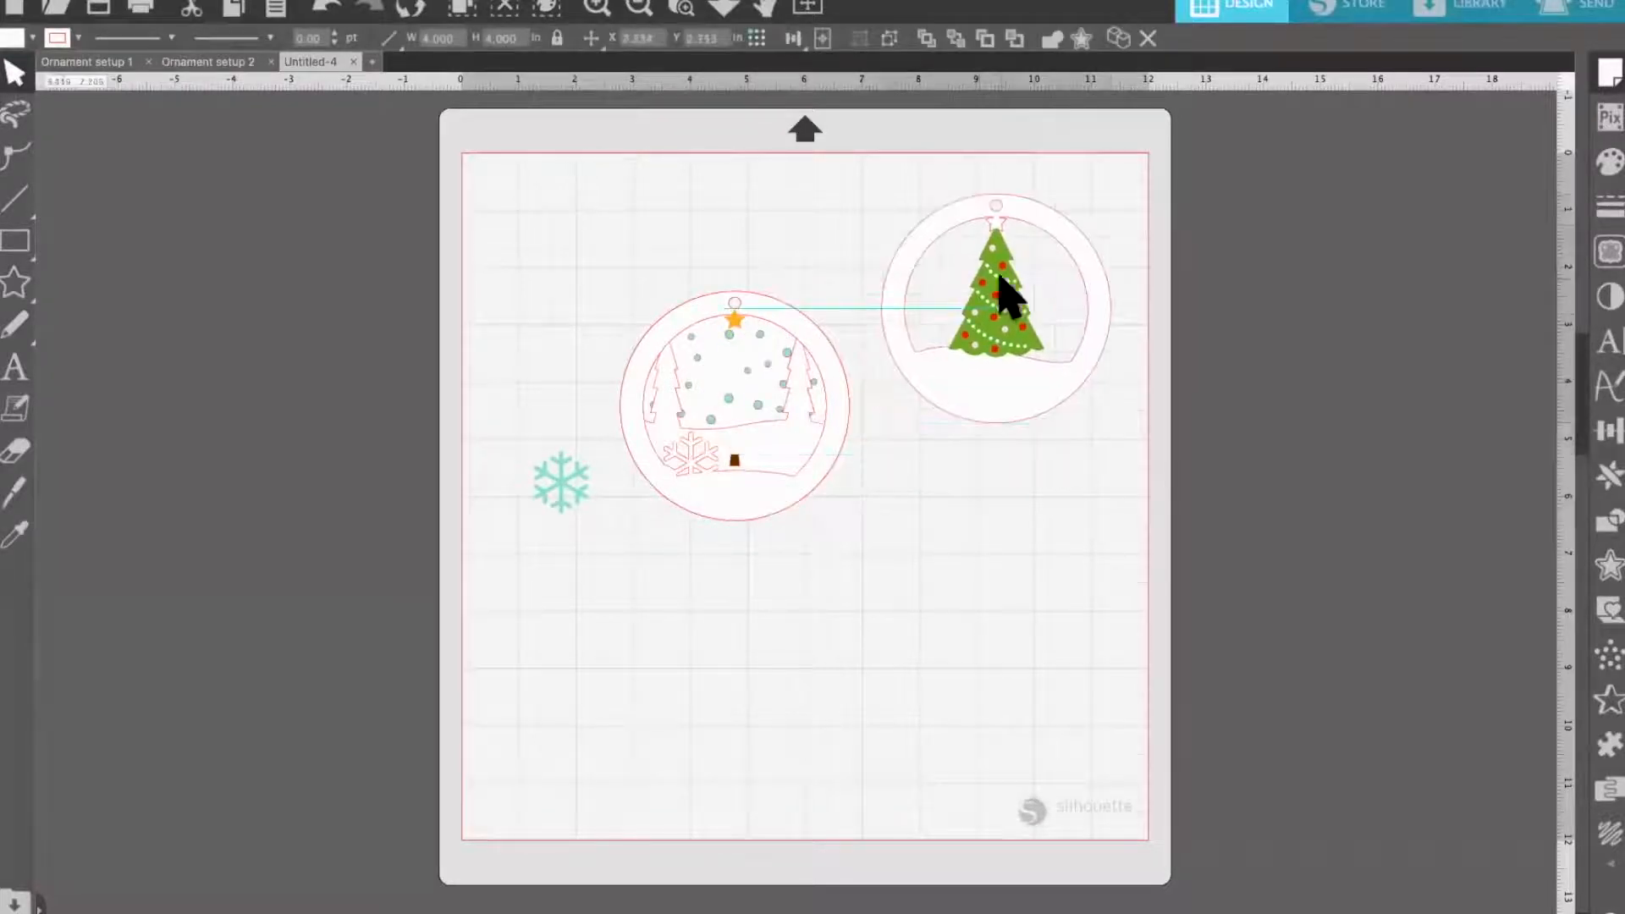
pyautogui.moveTo(738, 489); pyautogui.dragTo(1034, 671)
pyautogui.moveTo(736, 520); pyautogui.dragTo(825, 770)
pyautogui.moveTo(997, 352)
pyautogui.mouseDown()
pyautogui.moveTo(1012, 385)
pyautogui.moveTo(1011, 343)
pyautogui.mouseUp()
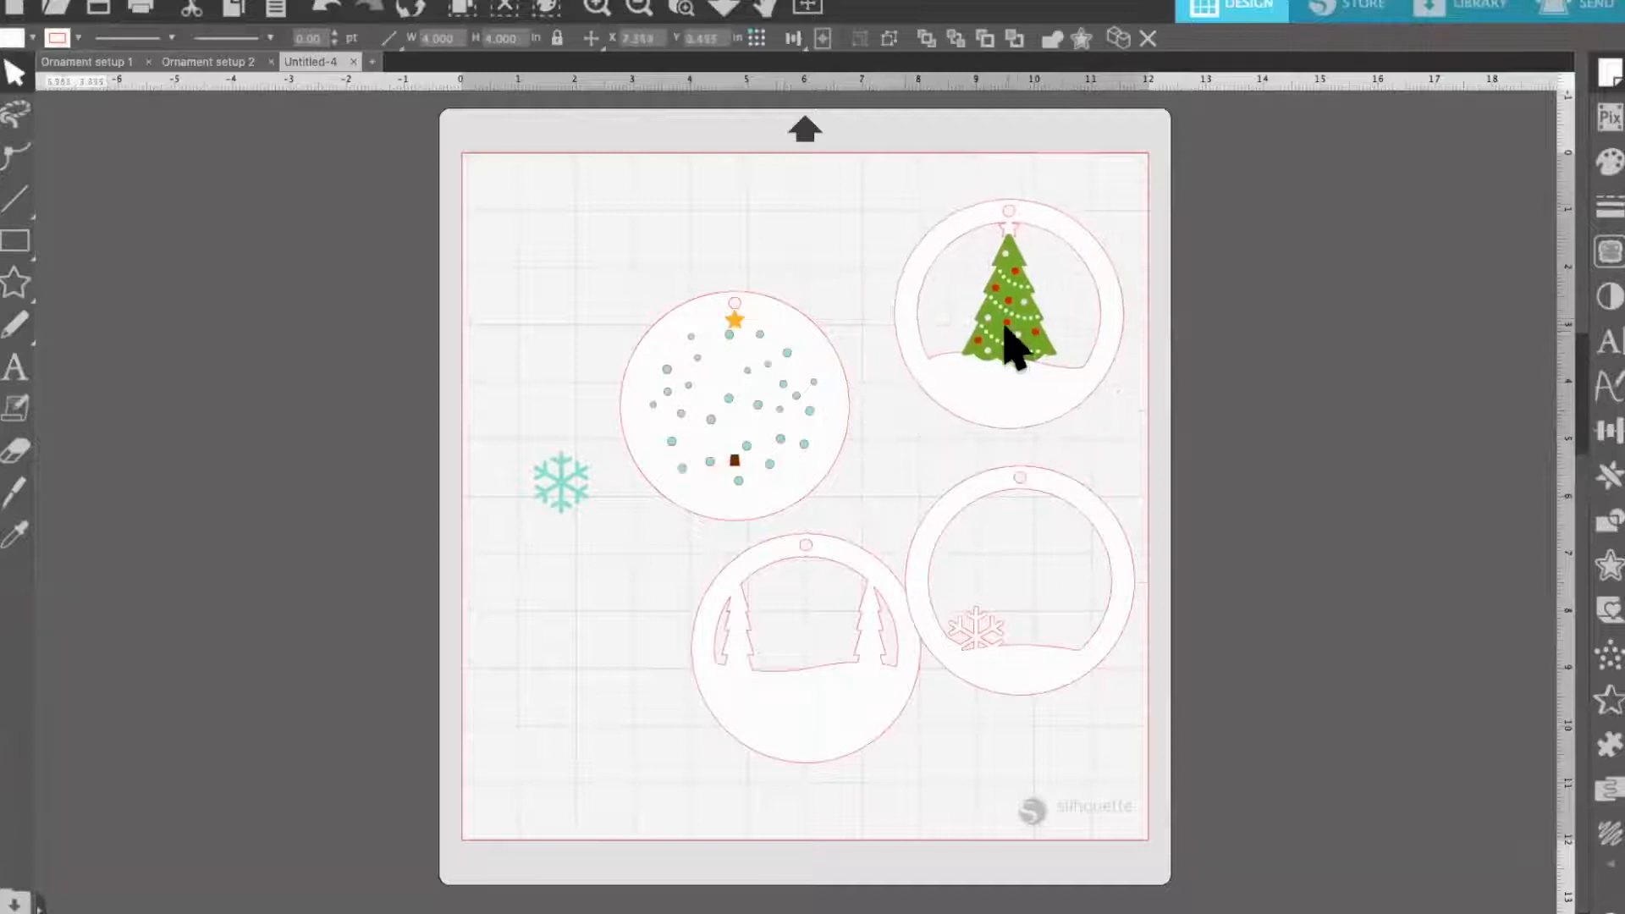
# Separate the remaining stack: dotted circle to the mat's upper left, teal circle to the lower left, snowflake, star and trunk between them
pyautogui.moveTo(808, 445); pyautogui.dragTo(665, 315)
pyautogui.click(1008, 345)
pyautogui.moveTo(770, 394); pyautogui.dragTo(634, 700)
pyautogui.moveTo(555, 500); pyautogui.dragTo(506, 547)
pyautogui.moveTo(735, 323); pyautogui.dragTo(602, 538)
pyautogui.moveTo(735, 465); pyautogui.dragTo(671, 554)
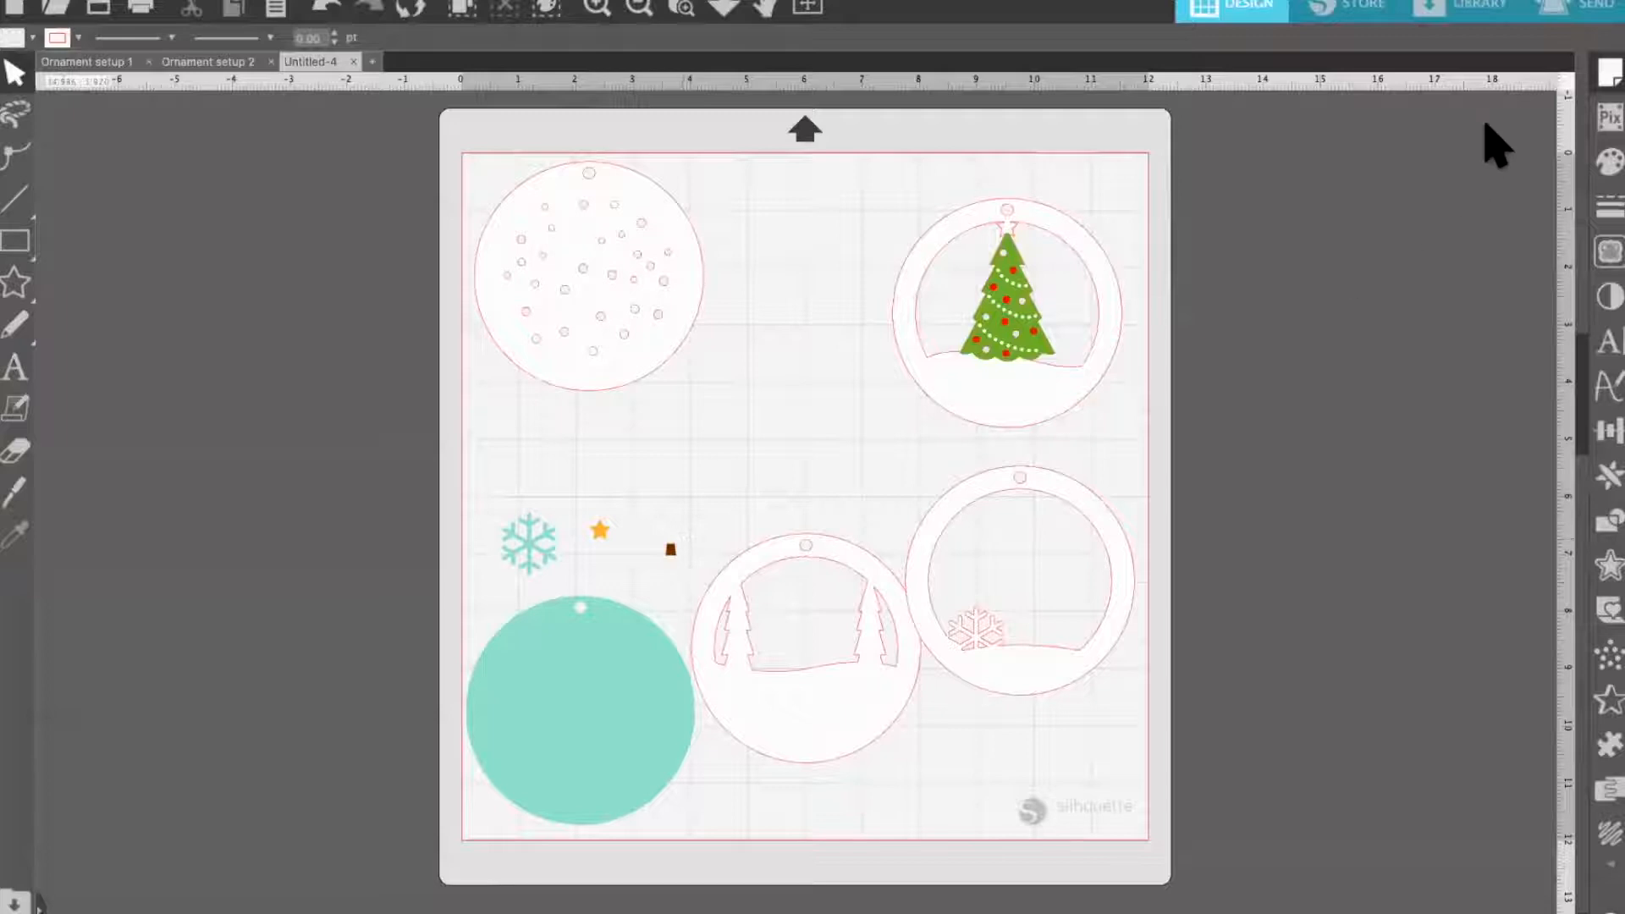
# Ungroup the Christmas tree layer and separate the ornament dots and green tree from the white frame
pyautogui.click(1024, 351)
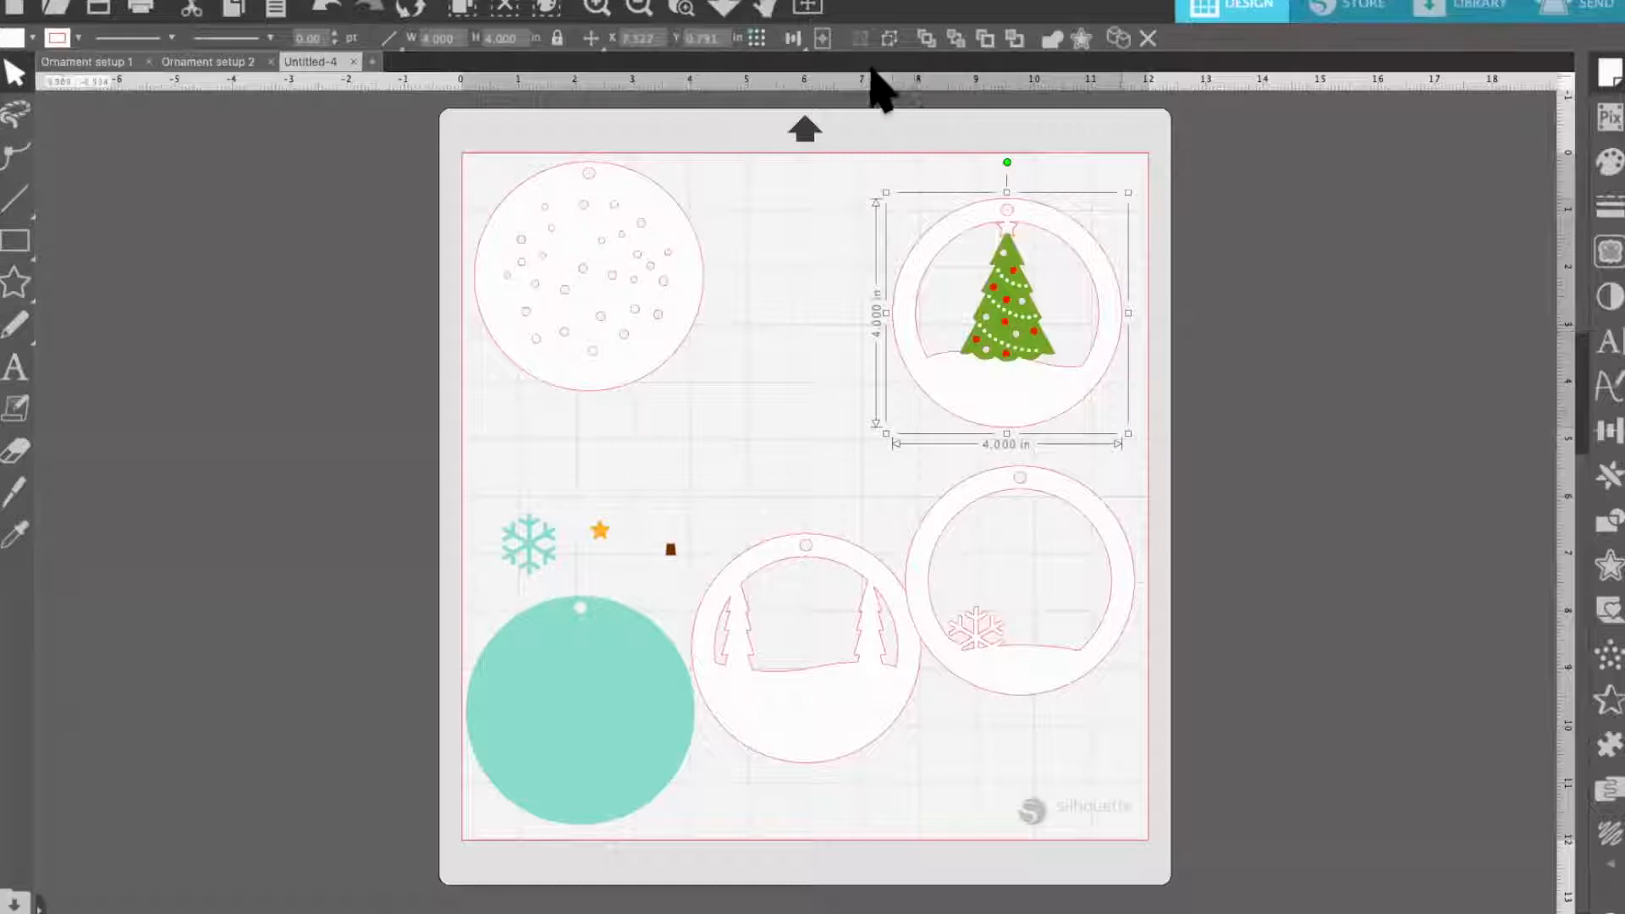
pyautogui.click(829, 286)
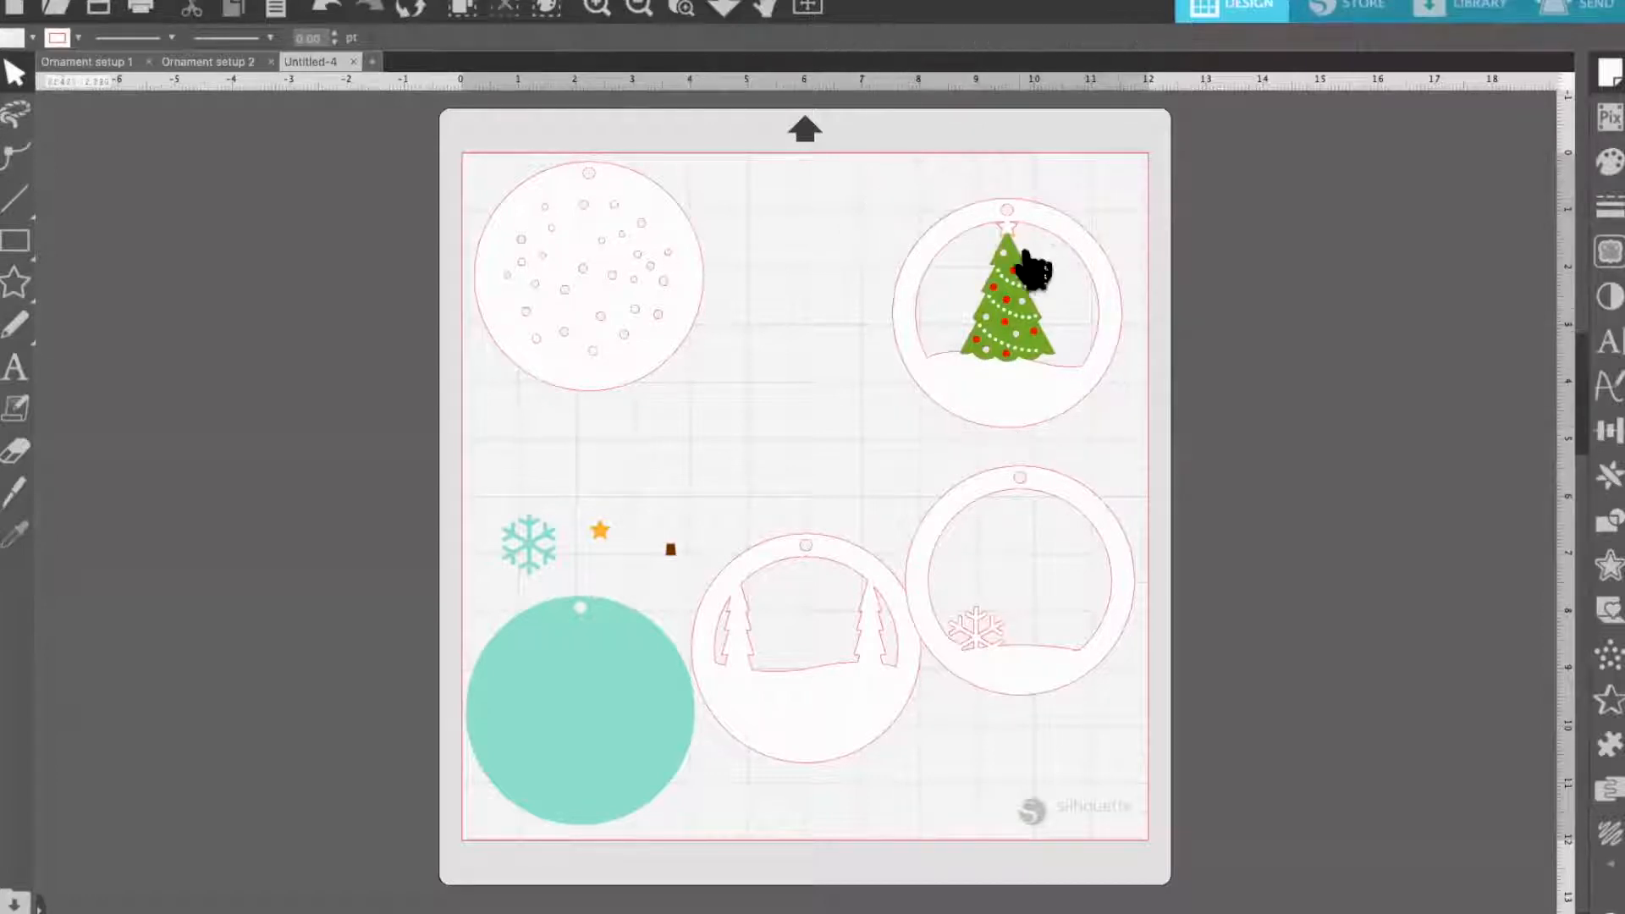
pyautogui.moveTo(1004, 248); pyautogui.dragTo(844, 250)
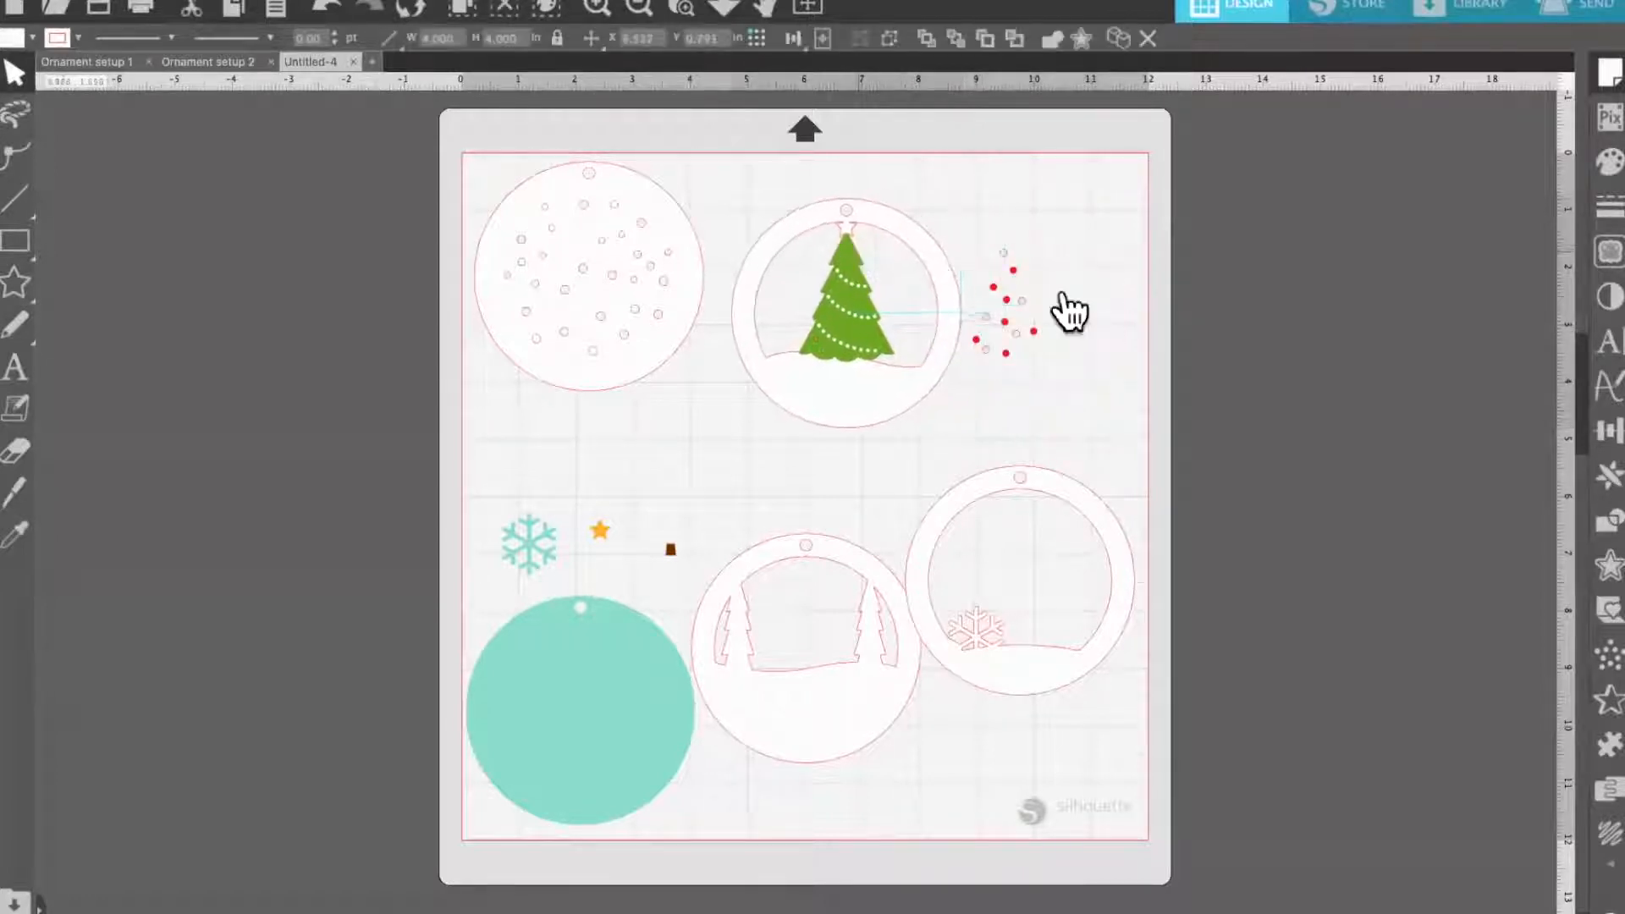
pyautogui.click(1070, 316)
pyautogui.click(869, 306)
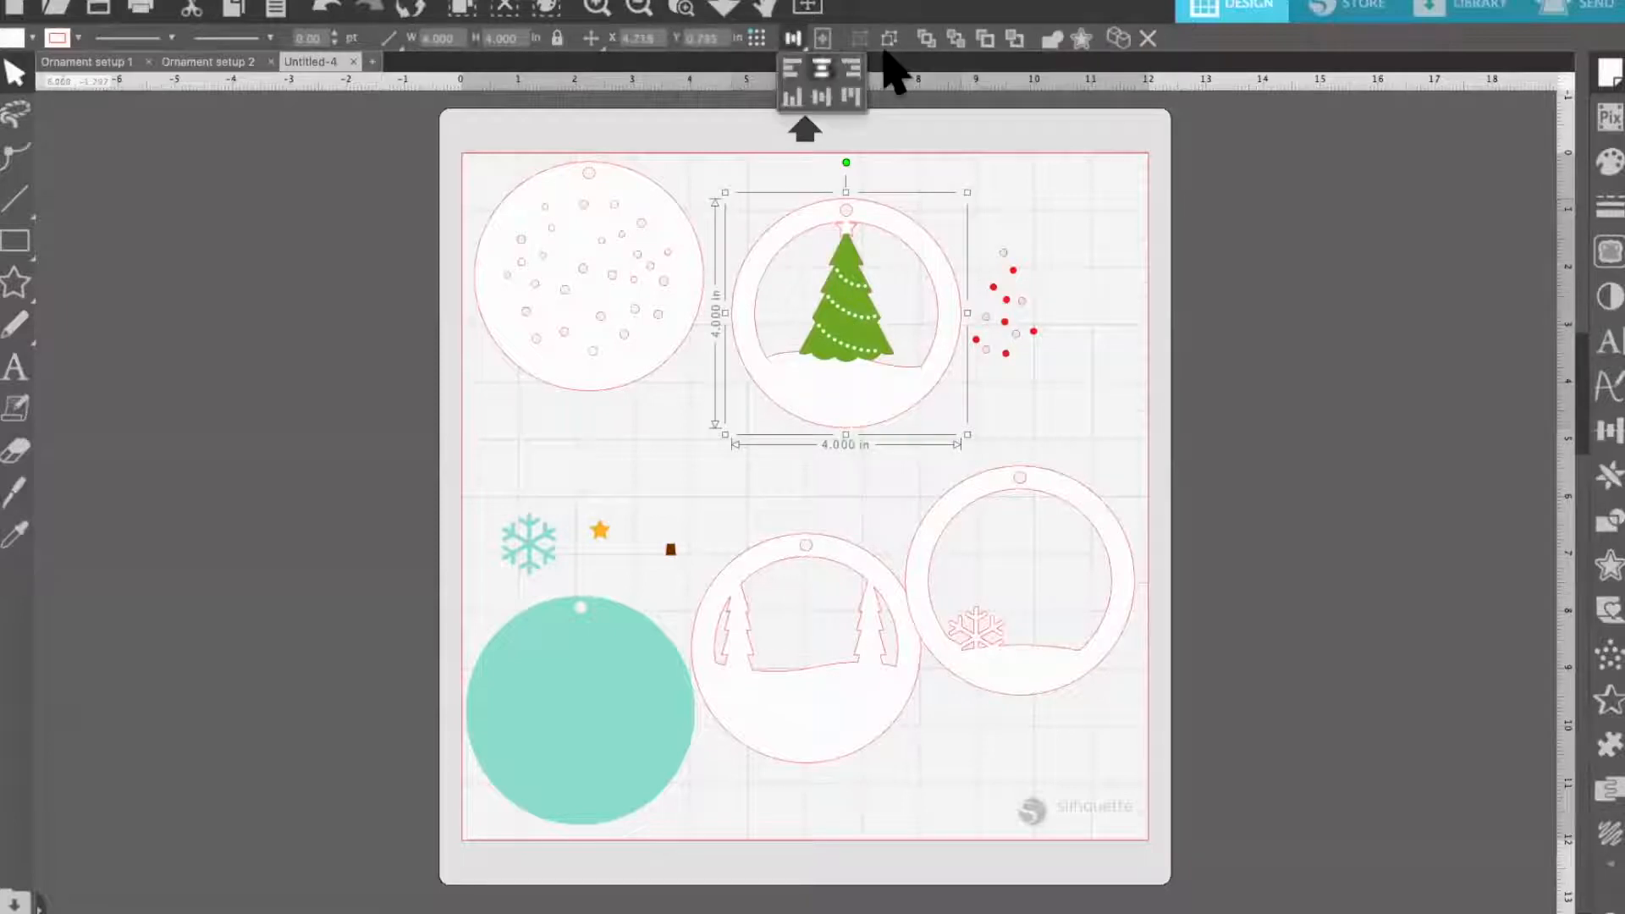
pyautogui.click(1064, 315)
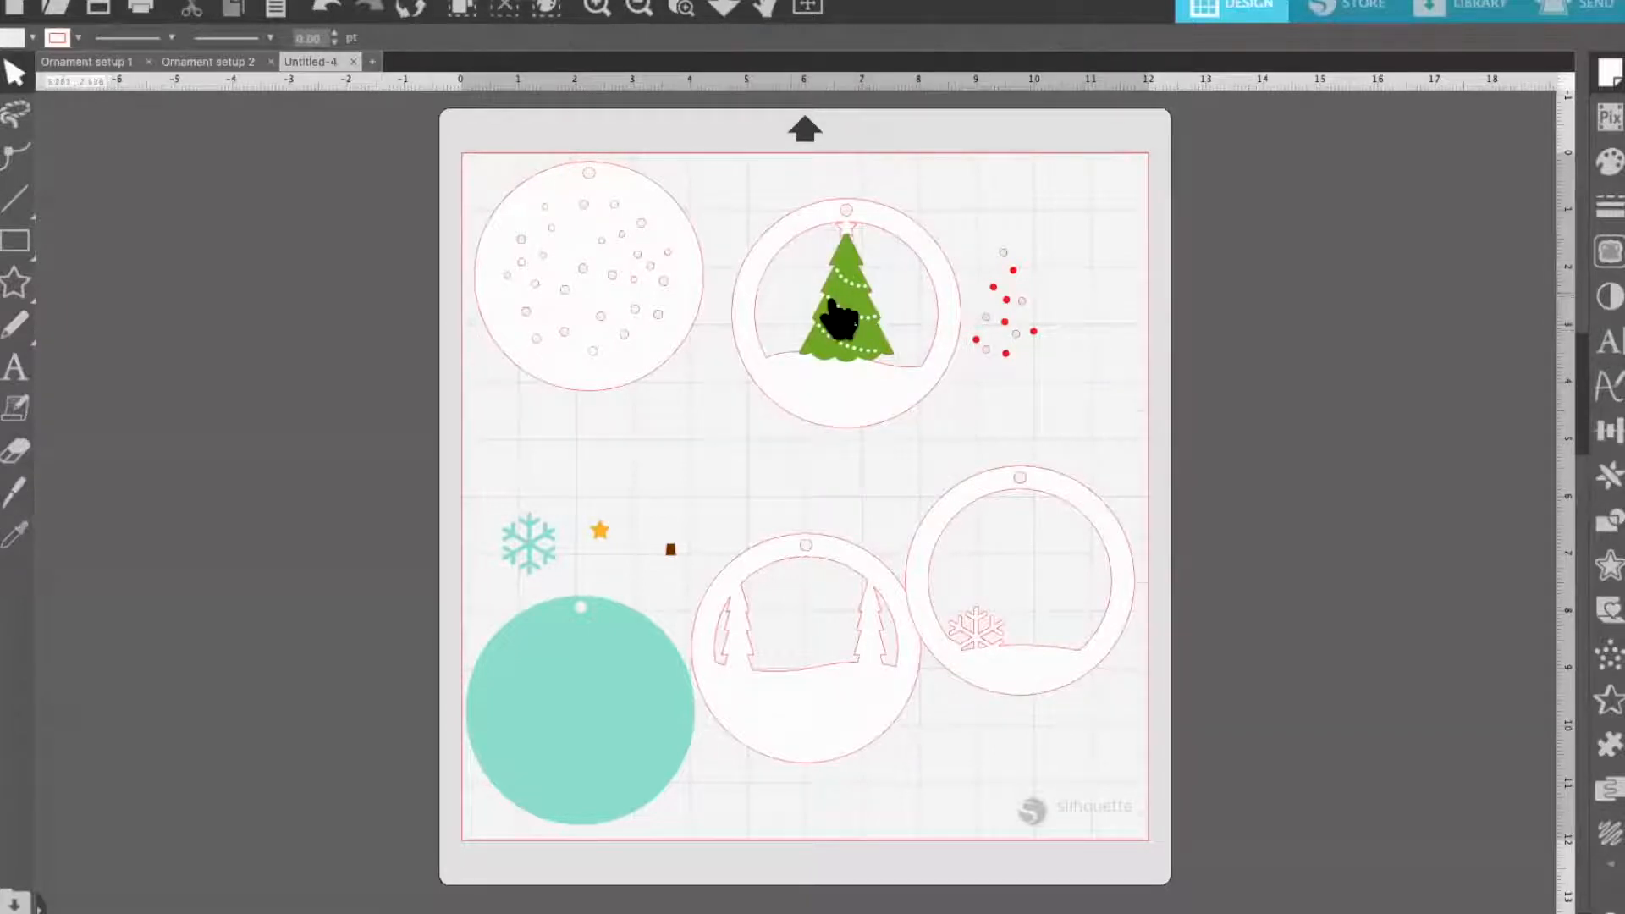
pyautogui.moveTo(844, 310); pyautogui.dragTo(1078, 309)
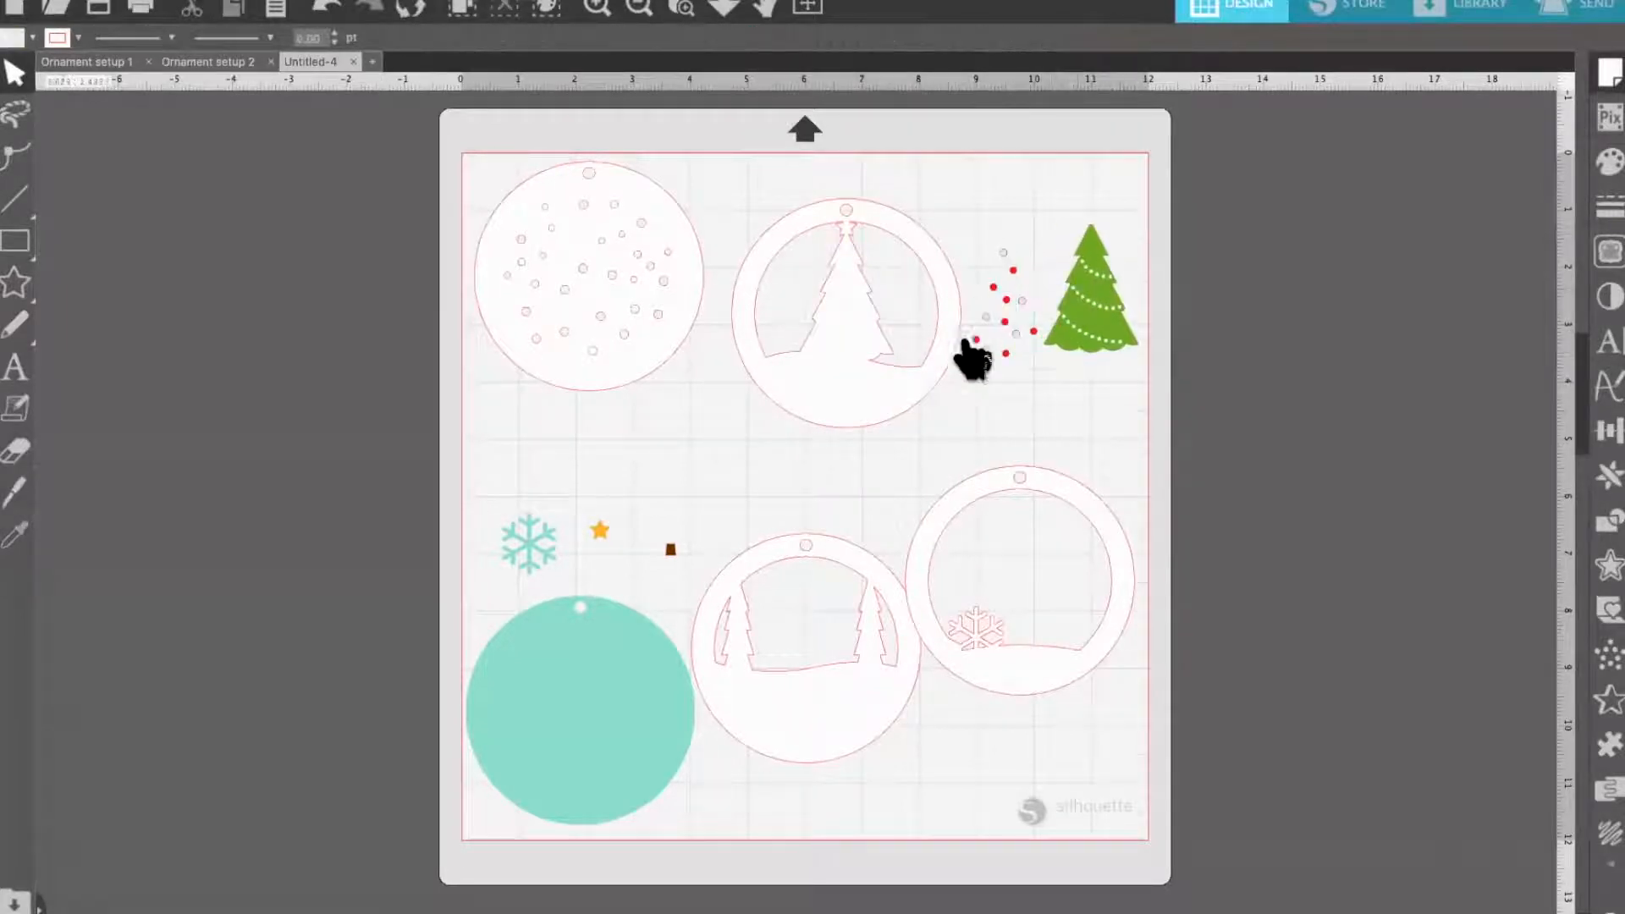
# Move the green tree, teal snowflake and teal circle off the left side of the mat
pyautogui.moveTo(653, 308); pyautogui.dragTo(653, 327)
pyautogui.moveTo(1062, 321); pyautogui.dragTo(359, 327)
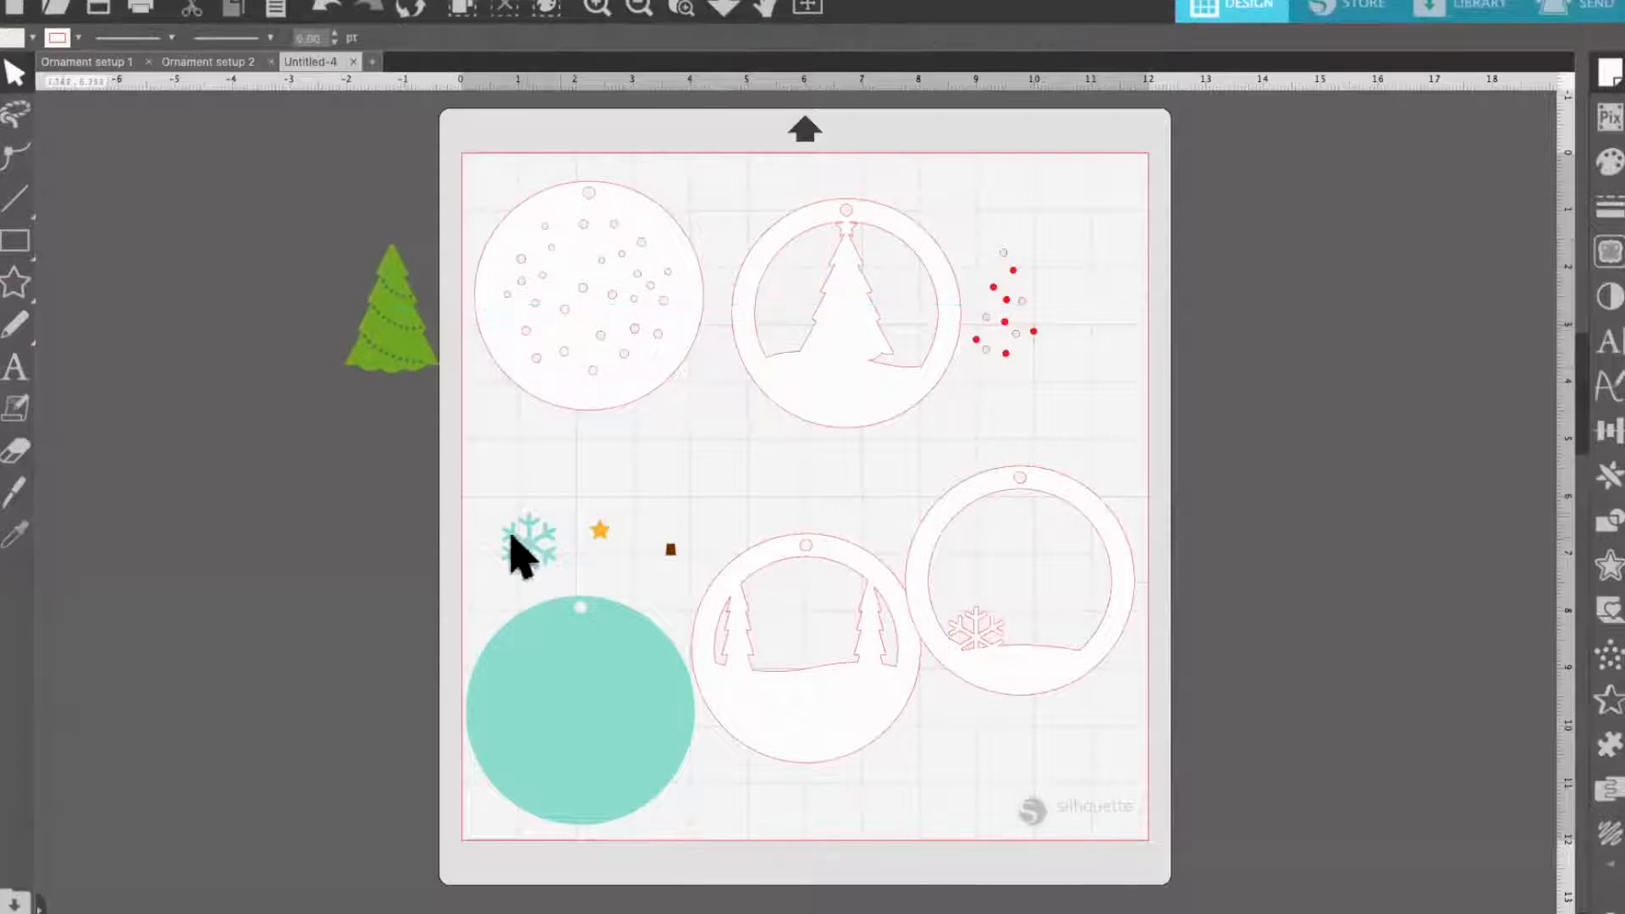
pyautogui.moveTo(526, 544); pyautogui.dragTo(318, 515)
pyautogui.moveTo(539, 690); pyautogui.dragTo(248, 676)
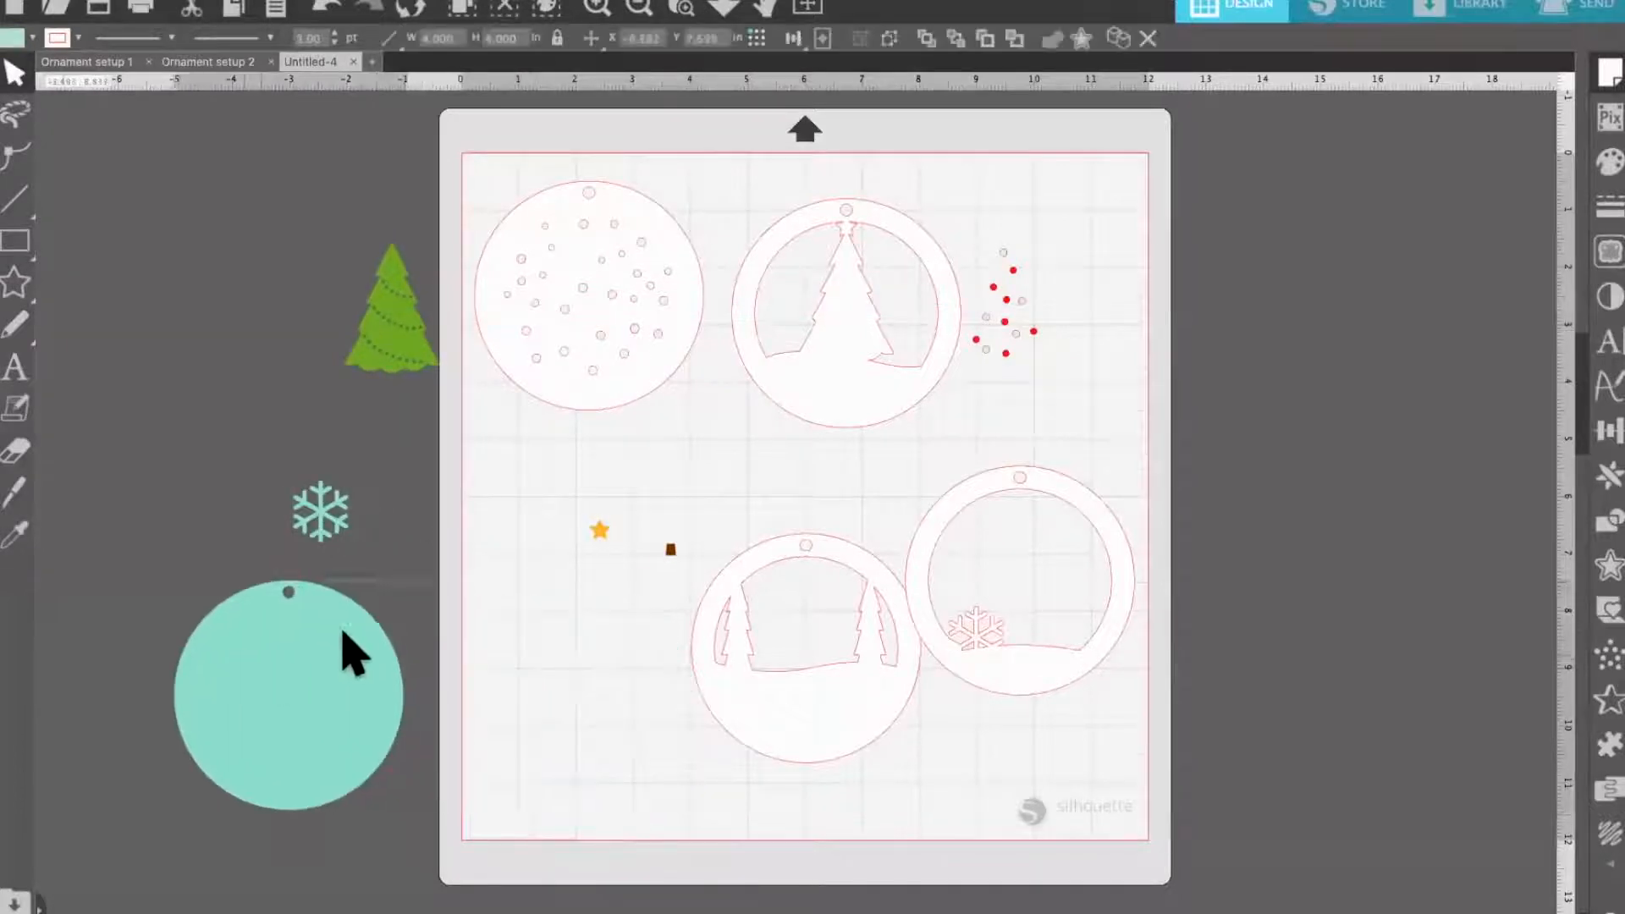
# Move the yellow star, brown trunk and the set of ornament dots off the mat next to the other colored pieces
pyautogui.click(598, 531)
pyautogui.moveTo(595, 525); pyautogui.dragTo(373, 451)
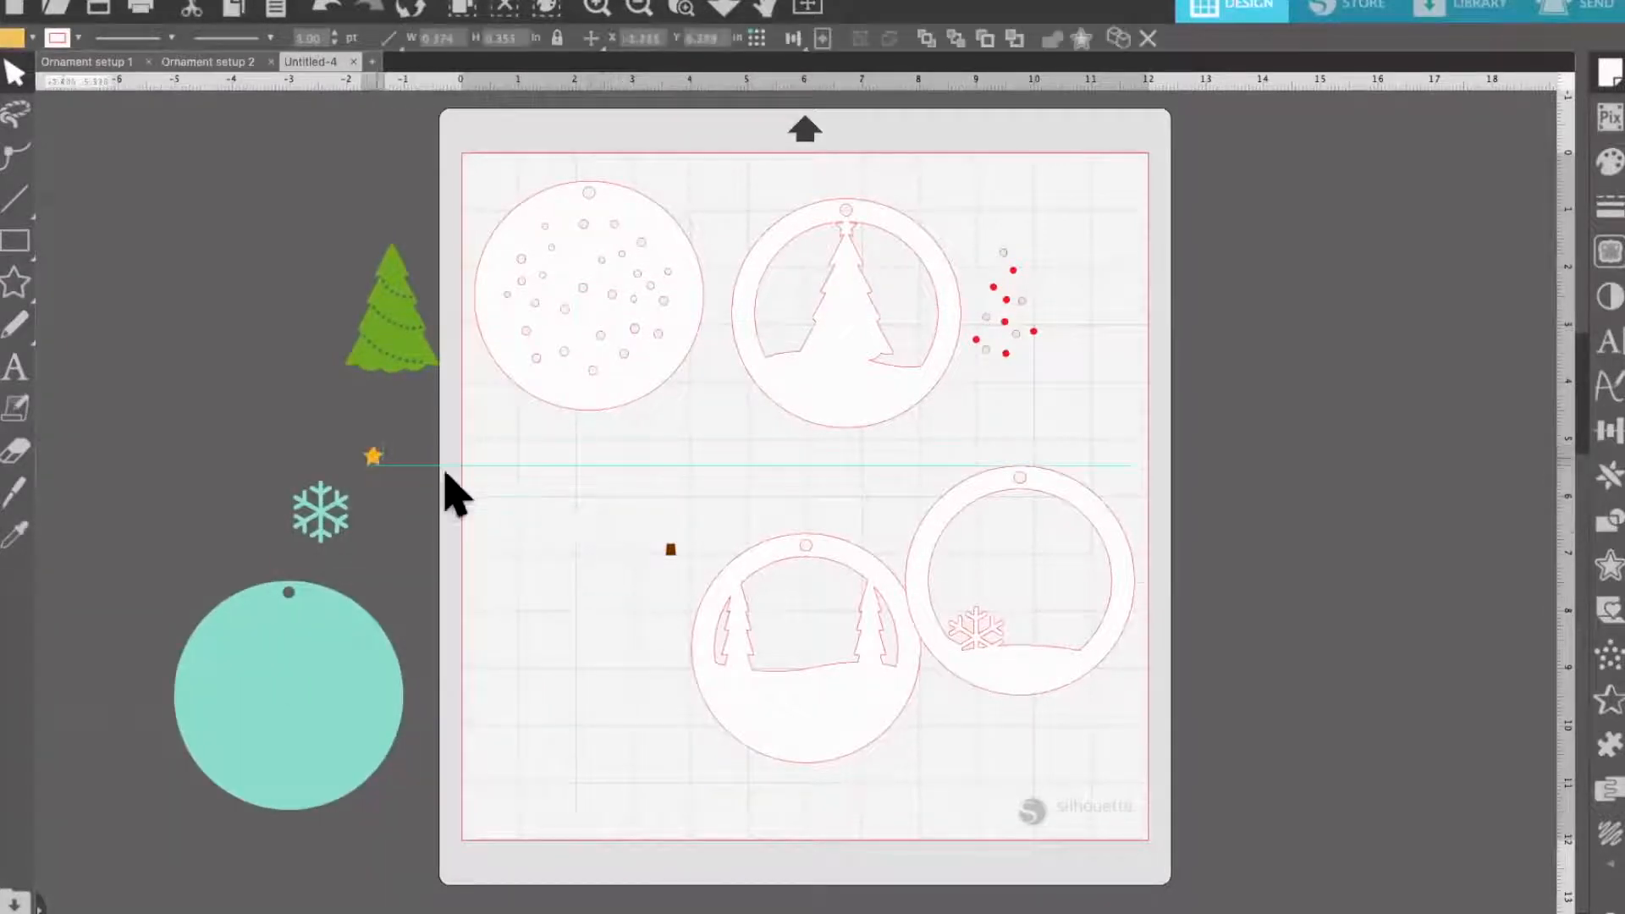
pyautogui.click(508, 504)
pyautogui.moveTo(671, 563); pyautogui.dragTo(315, 424)
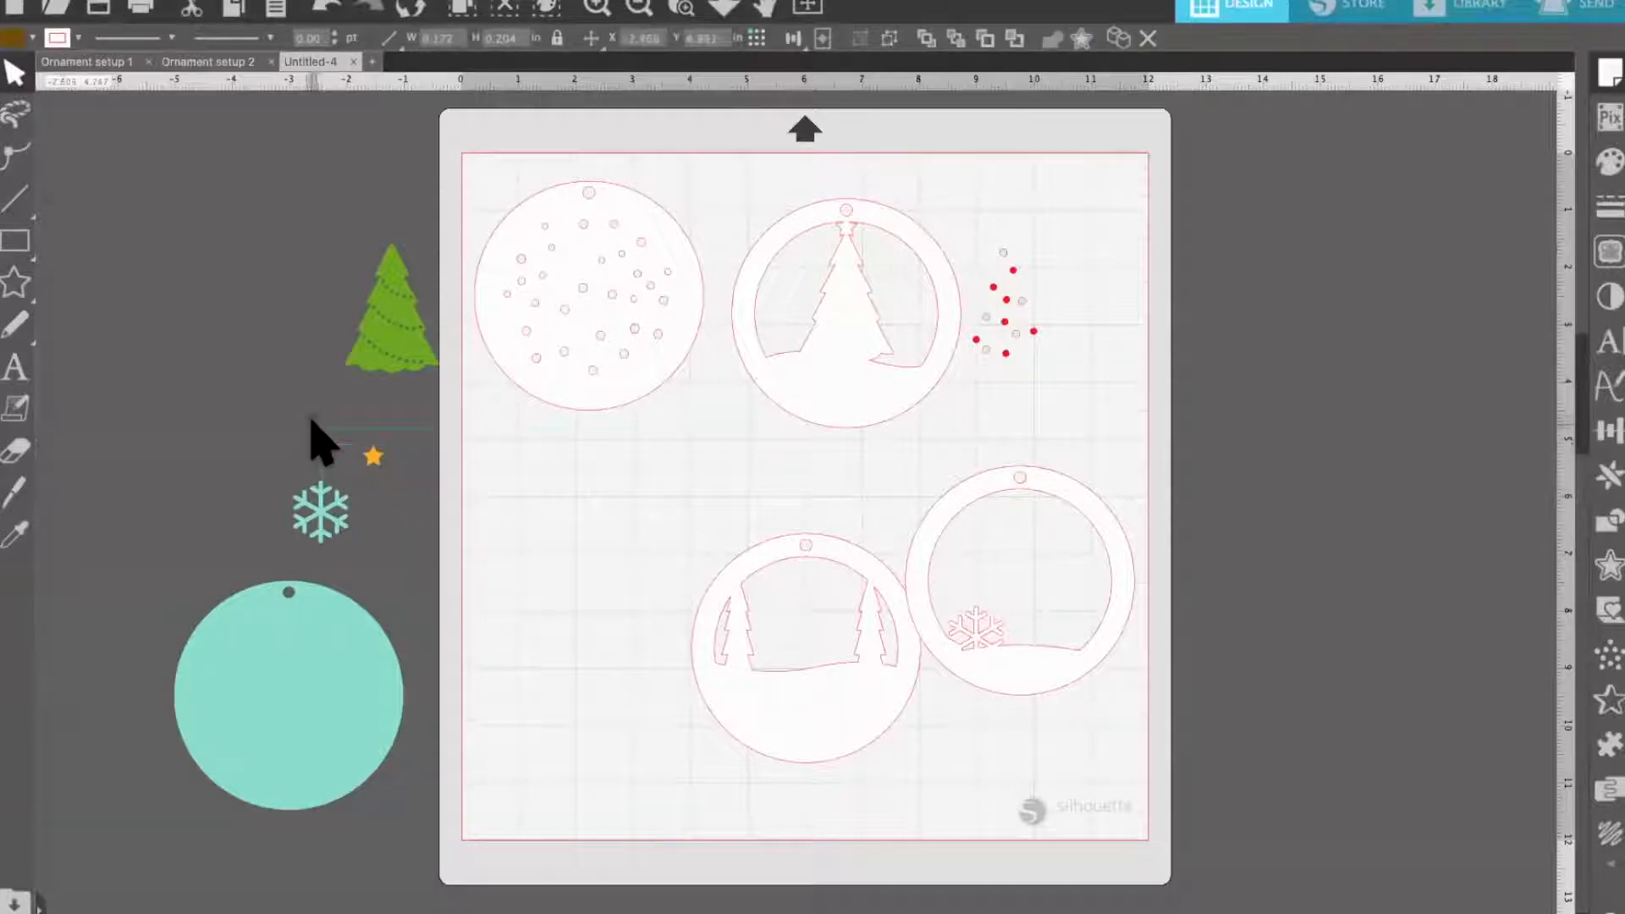
pyautogui.moveTo(963, 239); pyautogui.dragTo(1074, 398)
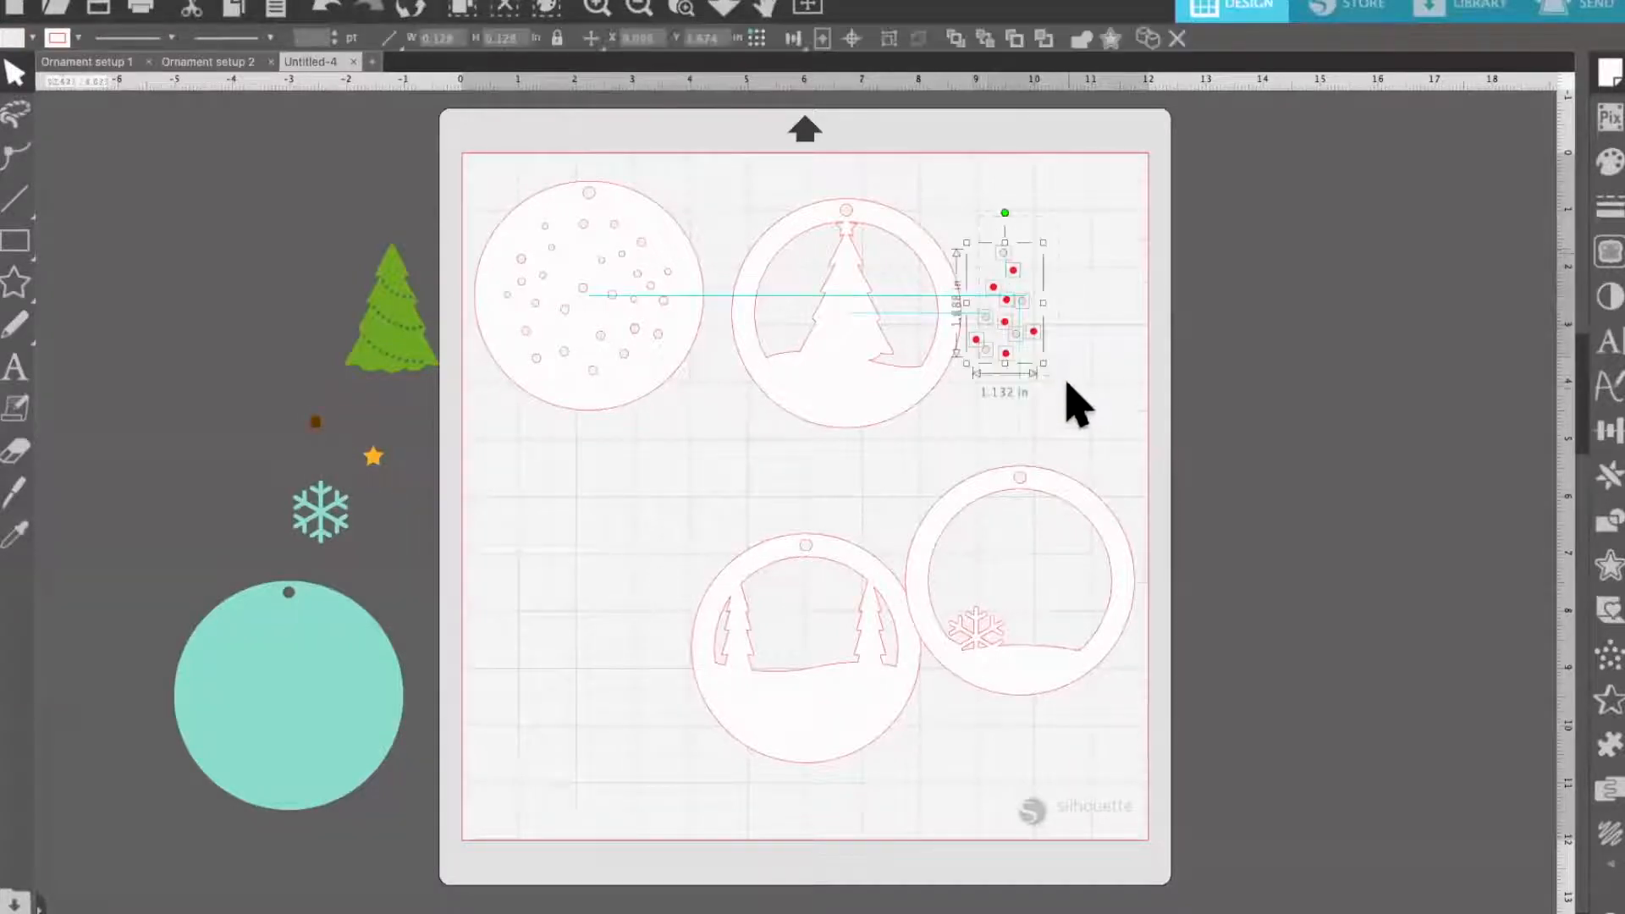
pyautogui.moveTo(812, 338); pyautogui.dragTo(335, 309)
# Arrange the four white ornament circles in a two-by-two block along the mat's right side, starting at its upper edge
pyautogui.moveTo(860, 423); pyautogui.dragTo(1033, 365)
pyautogui.click(657, 396)
pyautogui.moveTo(705, 391); pyautogui.dragTo(848, 391)
pyautogui.moveTo(812, 569); pyautogui.dragTo(797, 429)
pyautogui.moveTo(1041, 500); pyautogui.dragTo(1055, 418)
# Left-align the tree frame with the snowflake frame below it, and the dotted circle with the two-tree frame below it
pyautogui.click(1023, 417)
pyautogui.keyDown('shift'); pyautogui.click(995, 350); pyautogui.keyUp('shift')
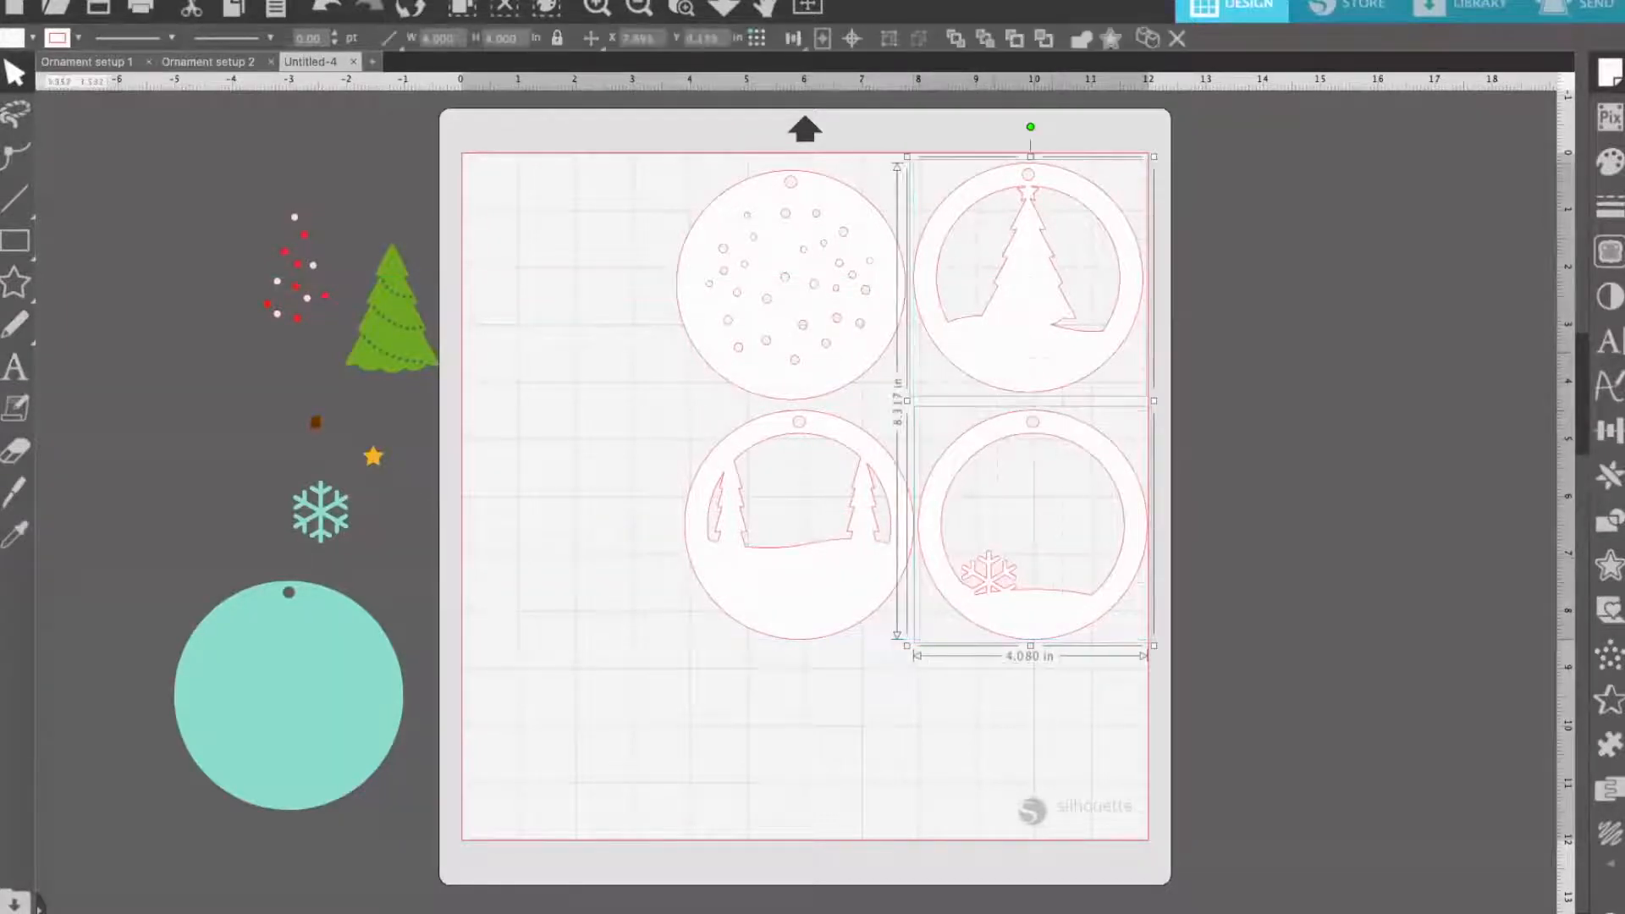
pyautogui.click(793, 39)
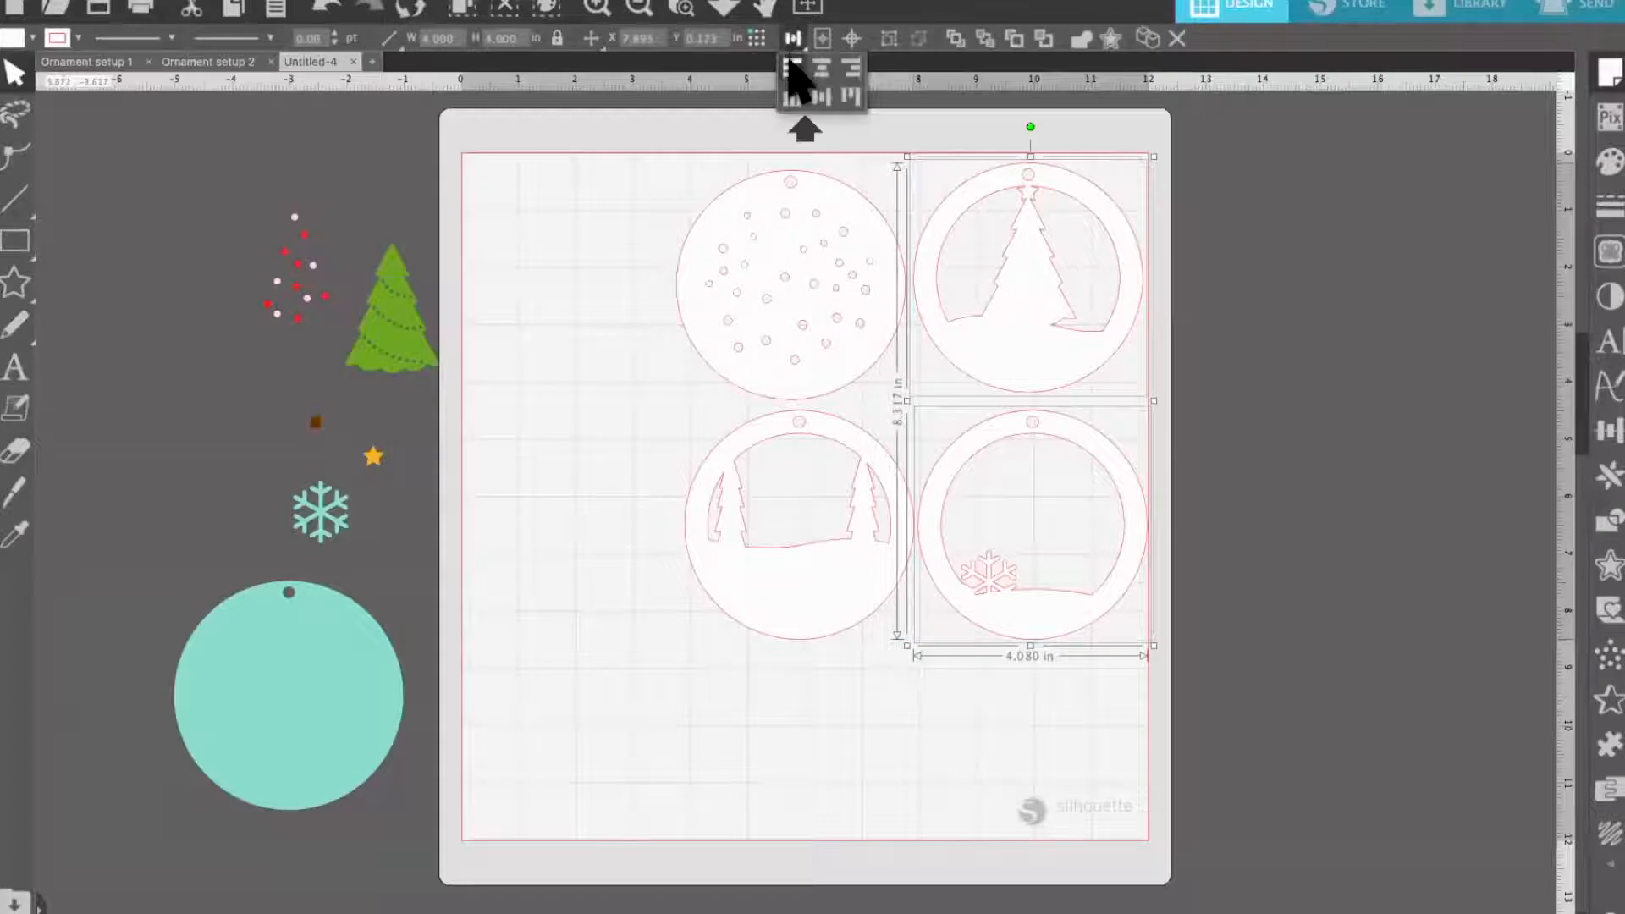
pyautogui.click(792, 68)
pyautogui.moveTo(803, 692); pyautogui.dragTo(716, 246)
pyautogui.click(792, 67)
pyautogui.click(568, 284)
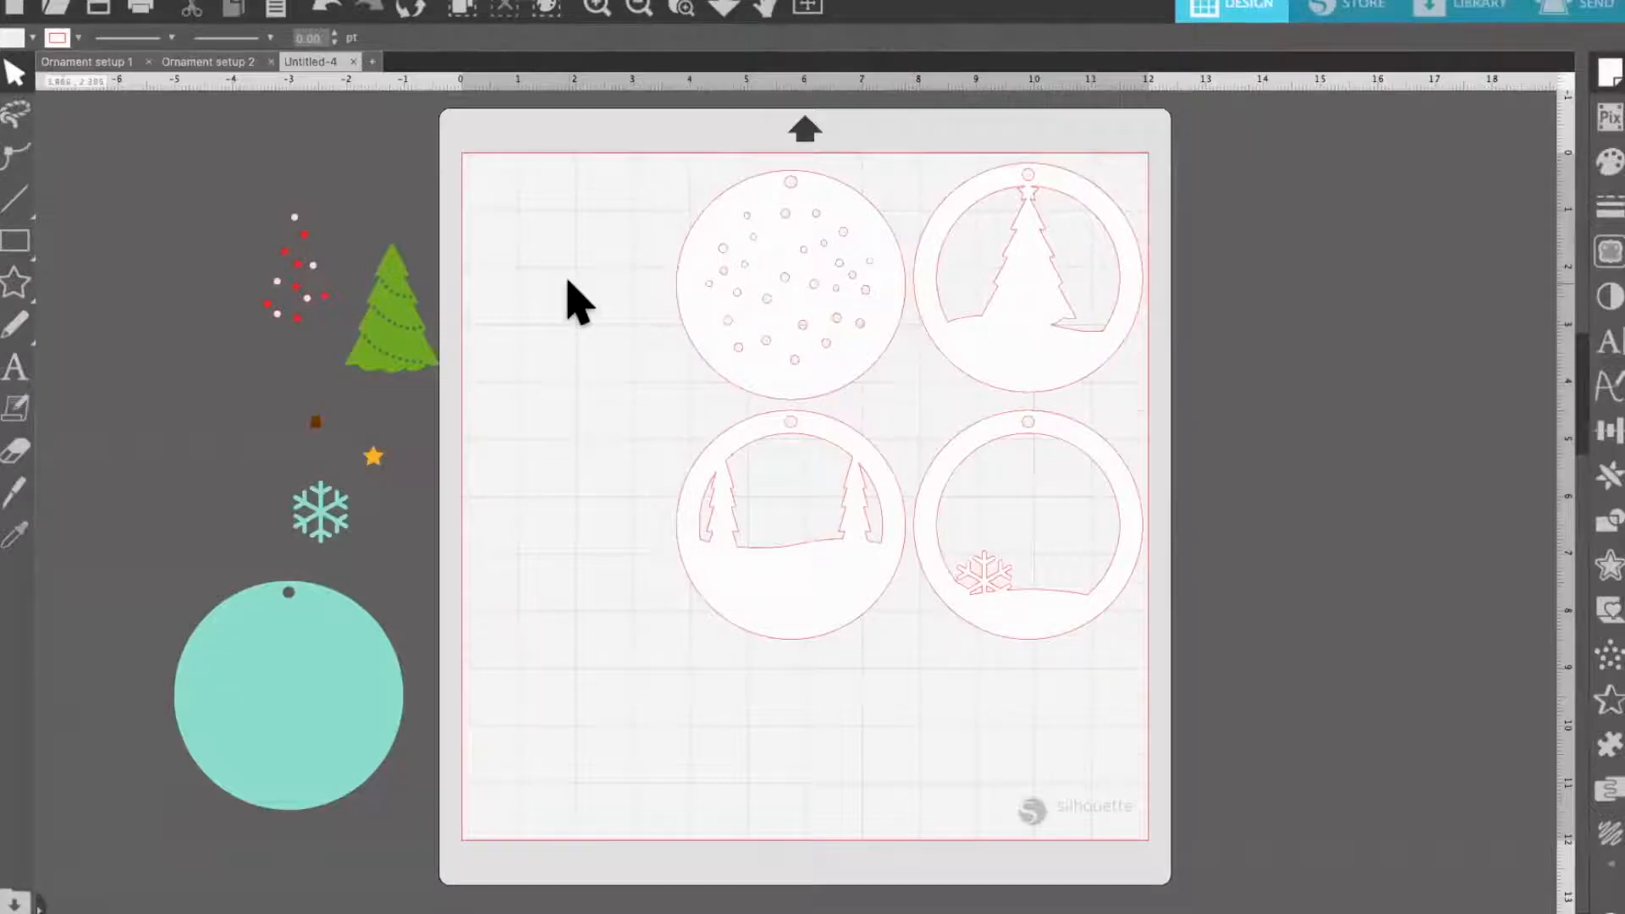
# Align the top edges of the dotted circle and the tree frame in the upper row
pyautogui.click(677, 281)
pyautogui.keyDown('shift'); pyautogui.click(1015, 297); pyautogui.keyUp('shift')
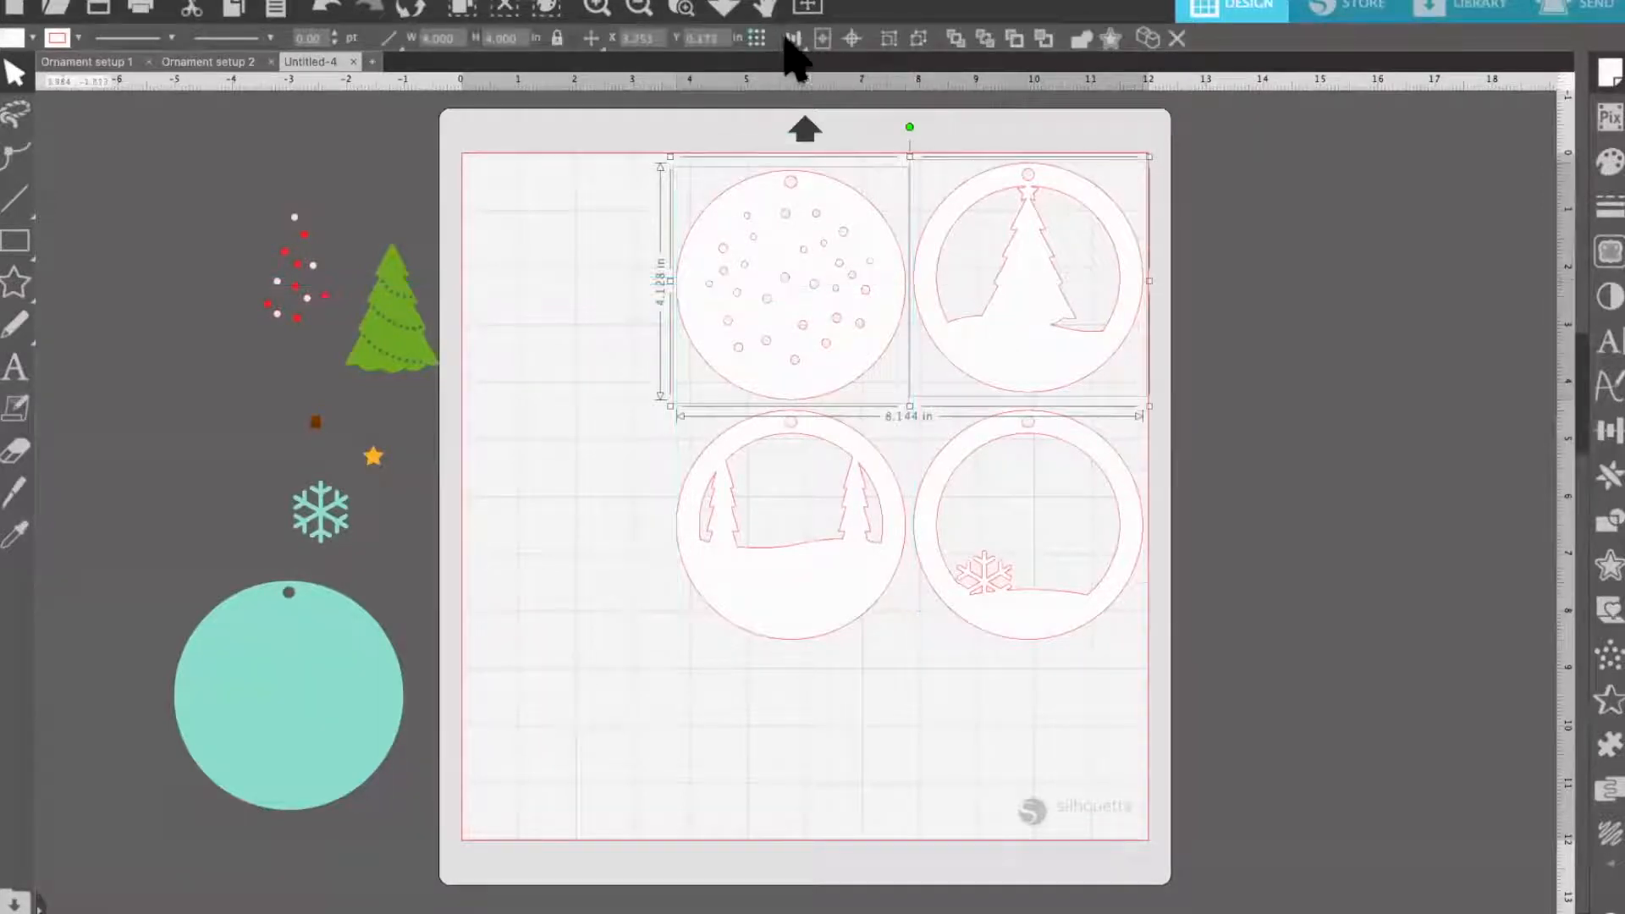
pyautogui.moveTo(787, 39)
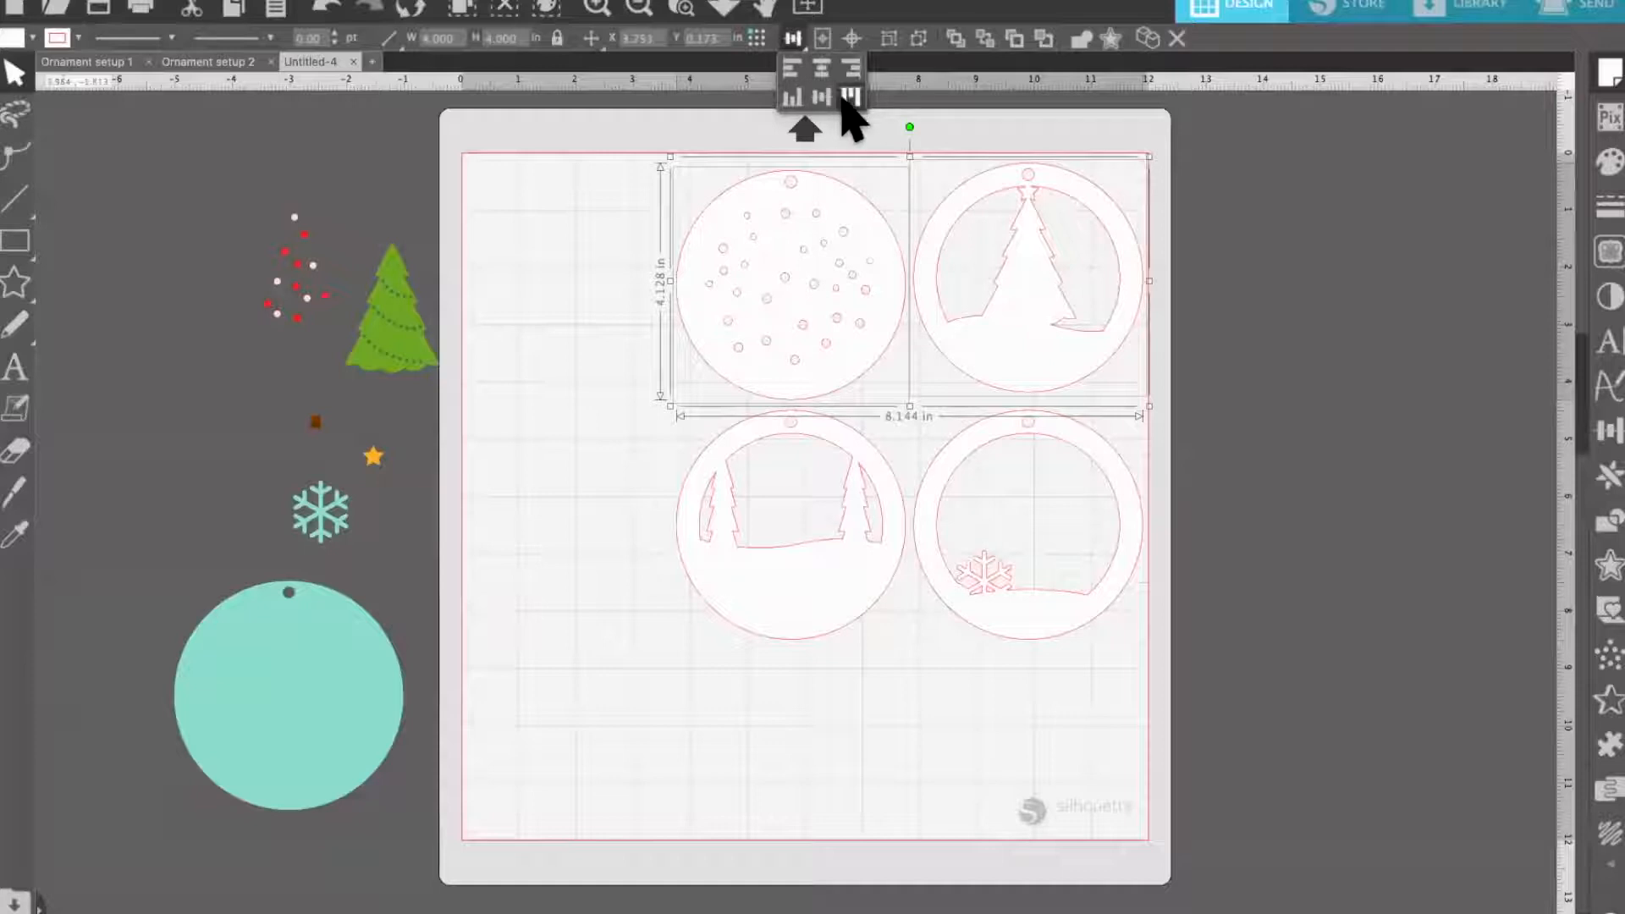
pyautogui.click(849, 99)
# Nudge the two lower circles up together to close the gap beneath the upper row
pyautogui.click(804, 568)
pyautogui.keyDown('shift'); pyautogui.click(1104, 580); pyautogui.keyUp('shift')
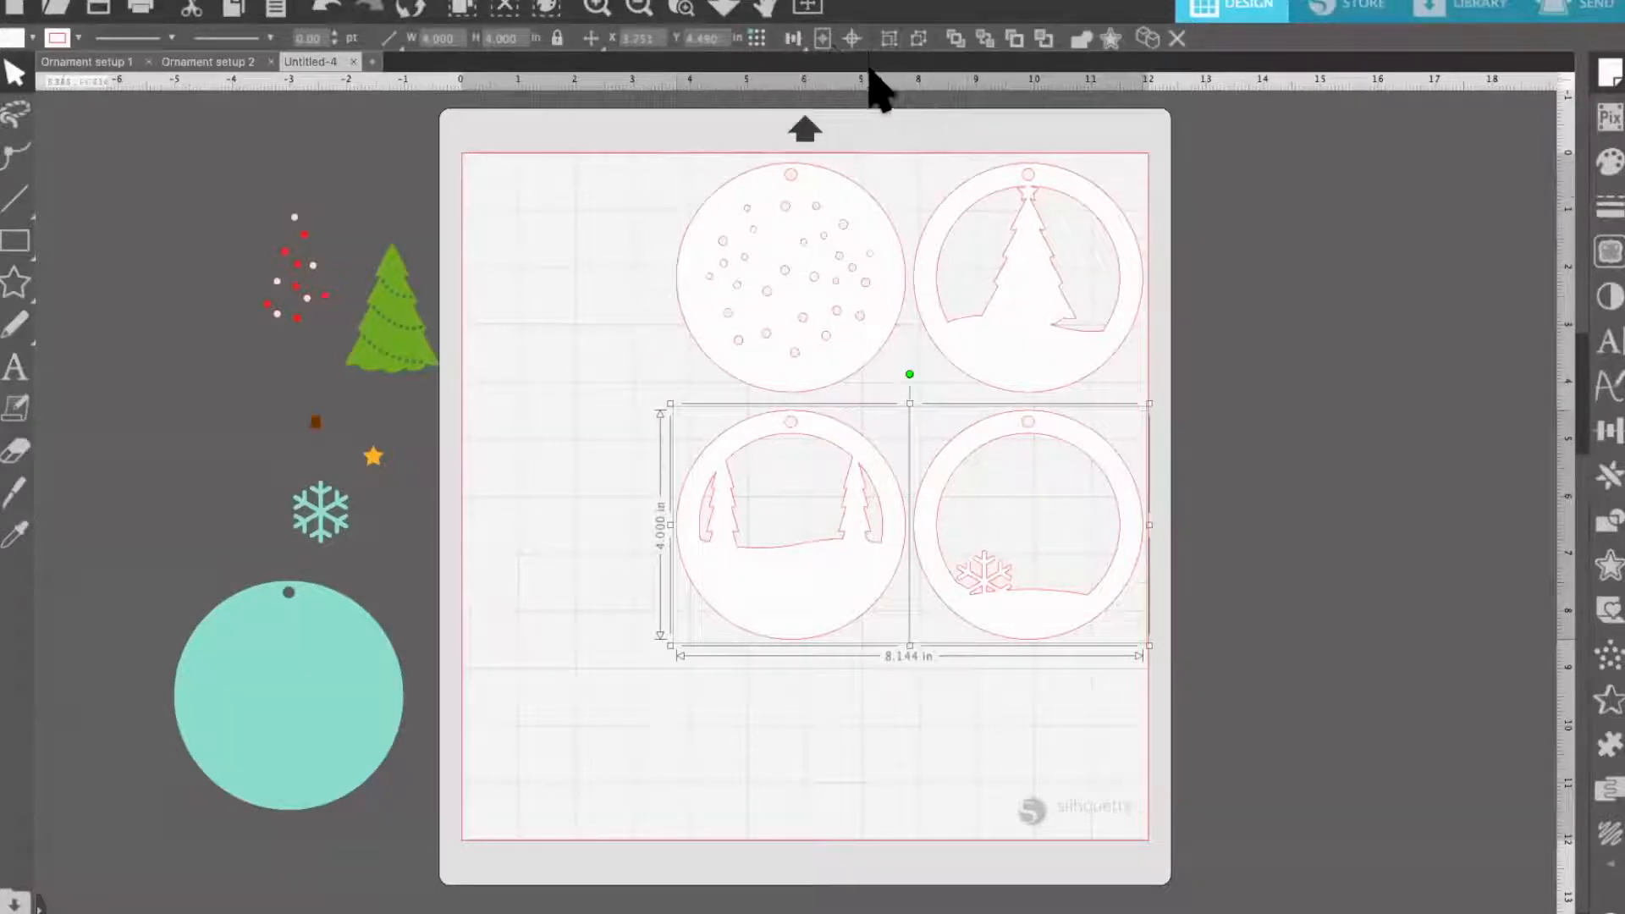
pyautogui.moveTo(792, 40)
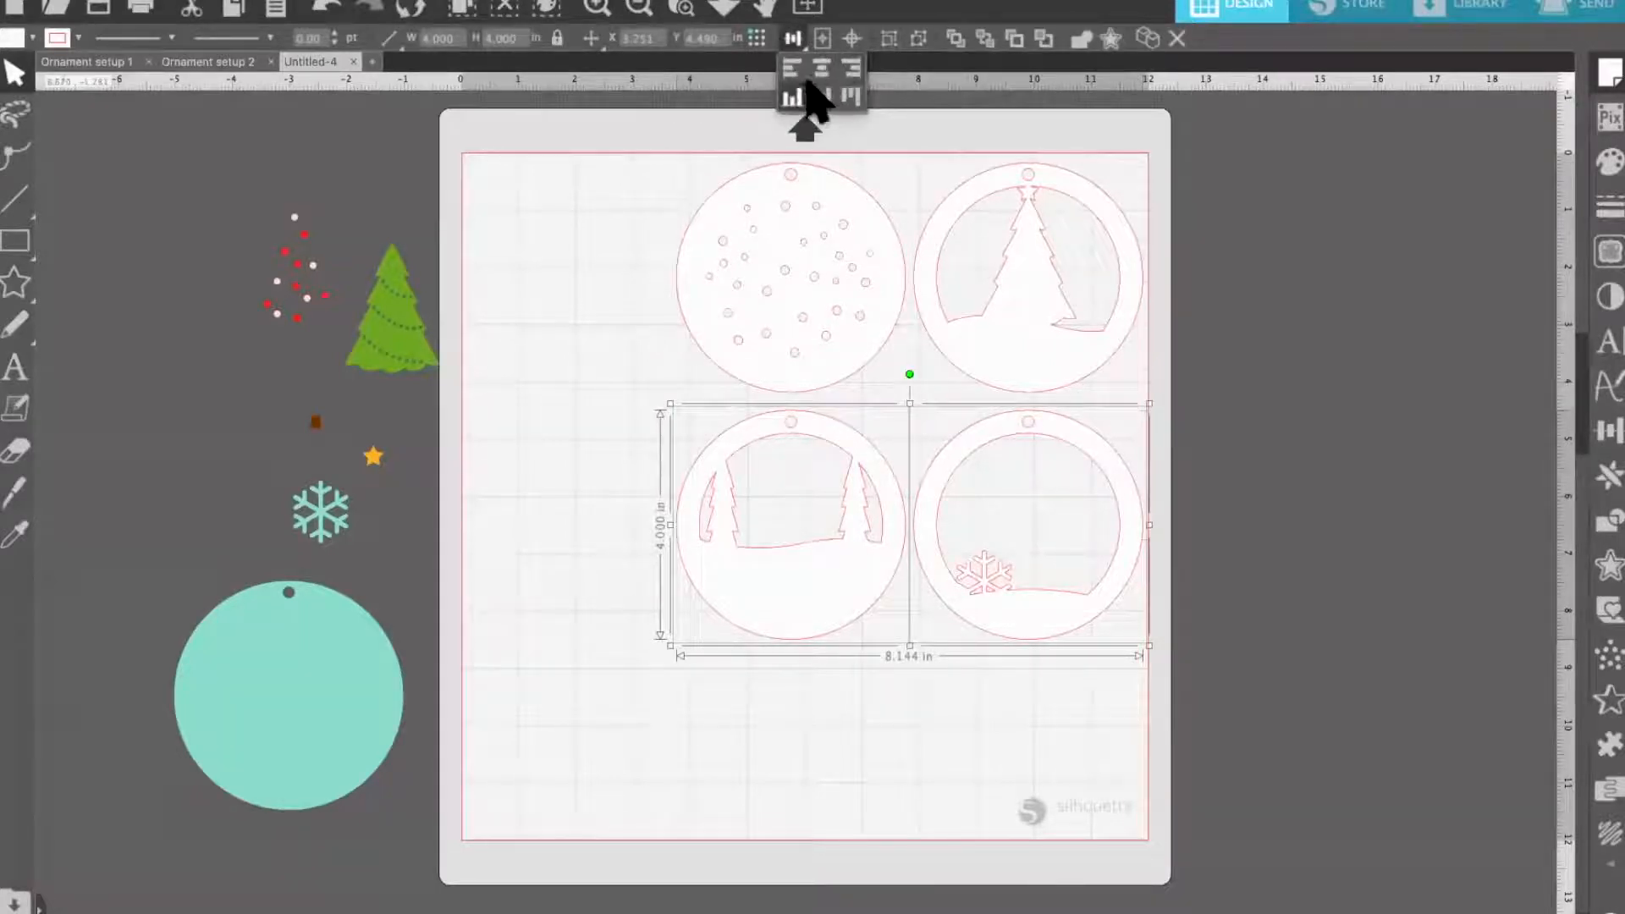
pyautogui.keyDown('shift'); pyautogui.click(838, 512); pyautogui.keyUp('shift')
pyautogui.keyDown('shift'); pyautogui.click(837, 511); pyautogui.keyUp('shift')
pyautogui.moveTo(836, 511); pyautogui.dragTo(831, 507)
pyautogui.press('Up')
pyautogui.press('Up')
pyautogui.press('Up')
pyautogui.press('Up')
pyautogui.press('Up')
pyautogui.press('Up')
pyautogui.press('Up')
pyautogui.press('Up')
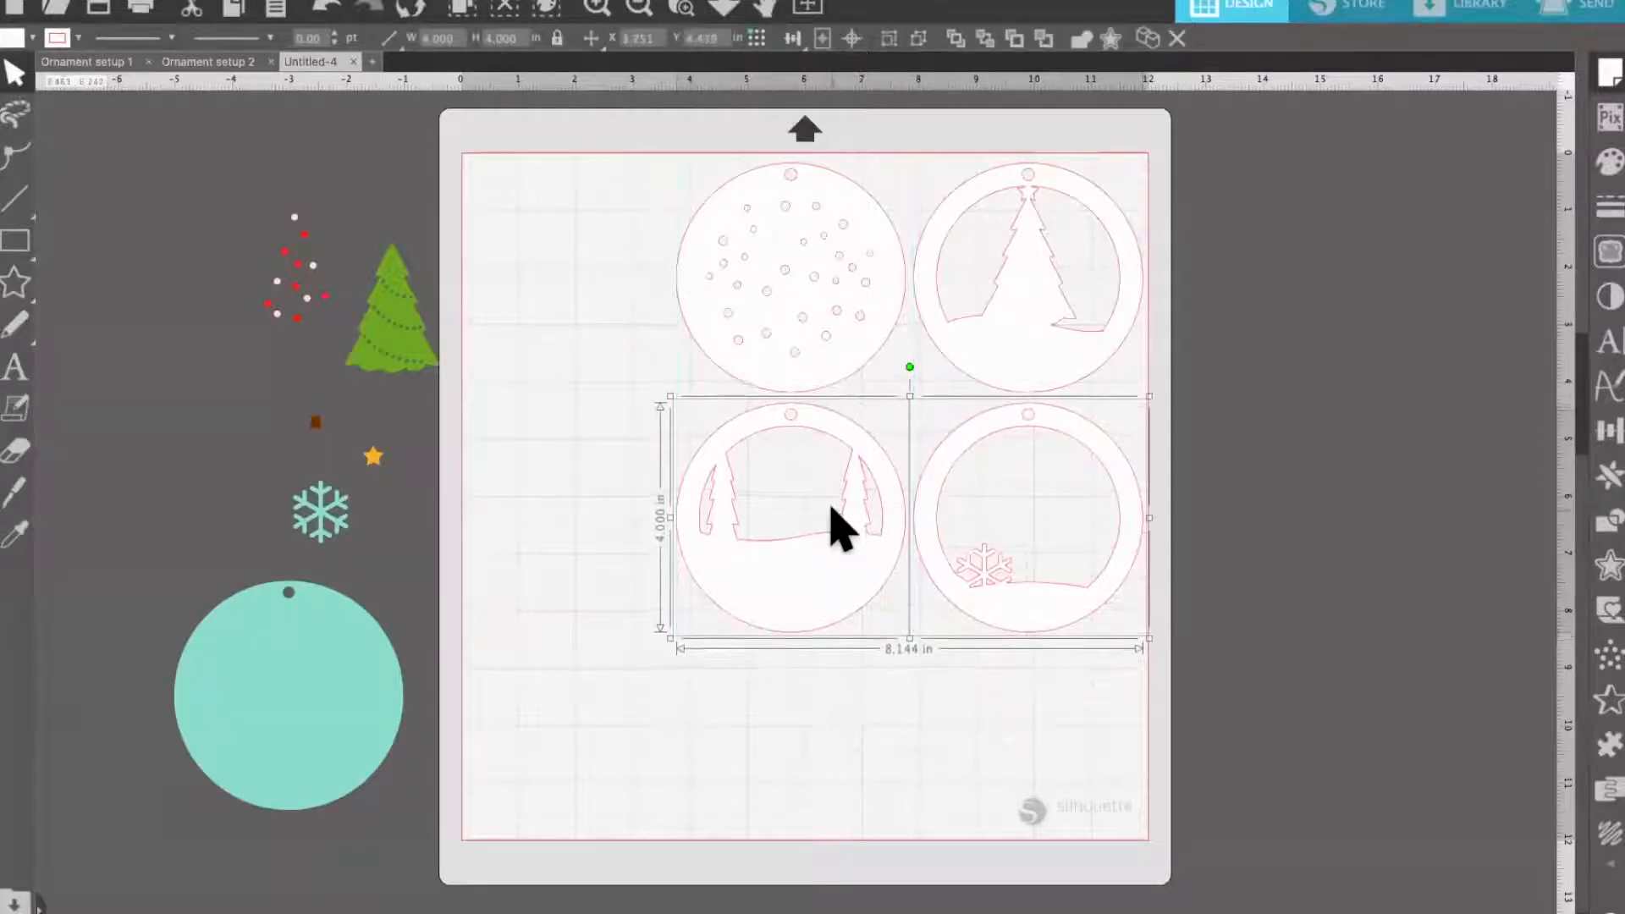
pyautogui.click(557, 745)
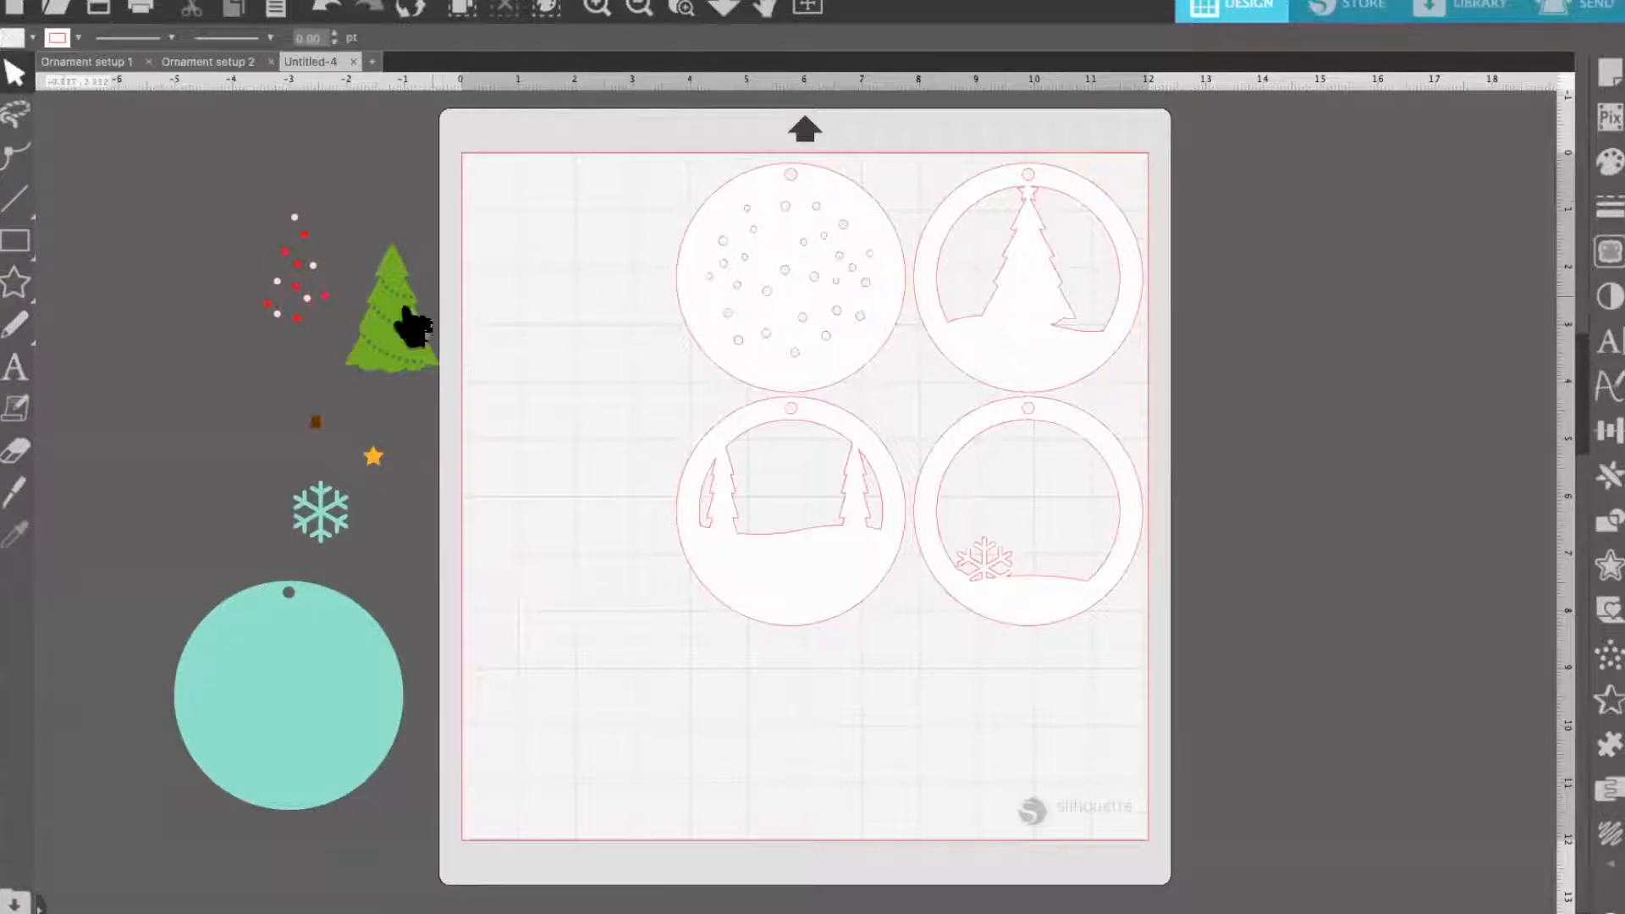
# Place the green tree in the mat's upper-left corner, the teal snowflake in the lower-left and the yellow star in the lower-right
pyautogui.moveTo(408, 329); pyautogui.dragTo(527, 230)
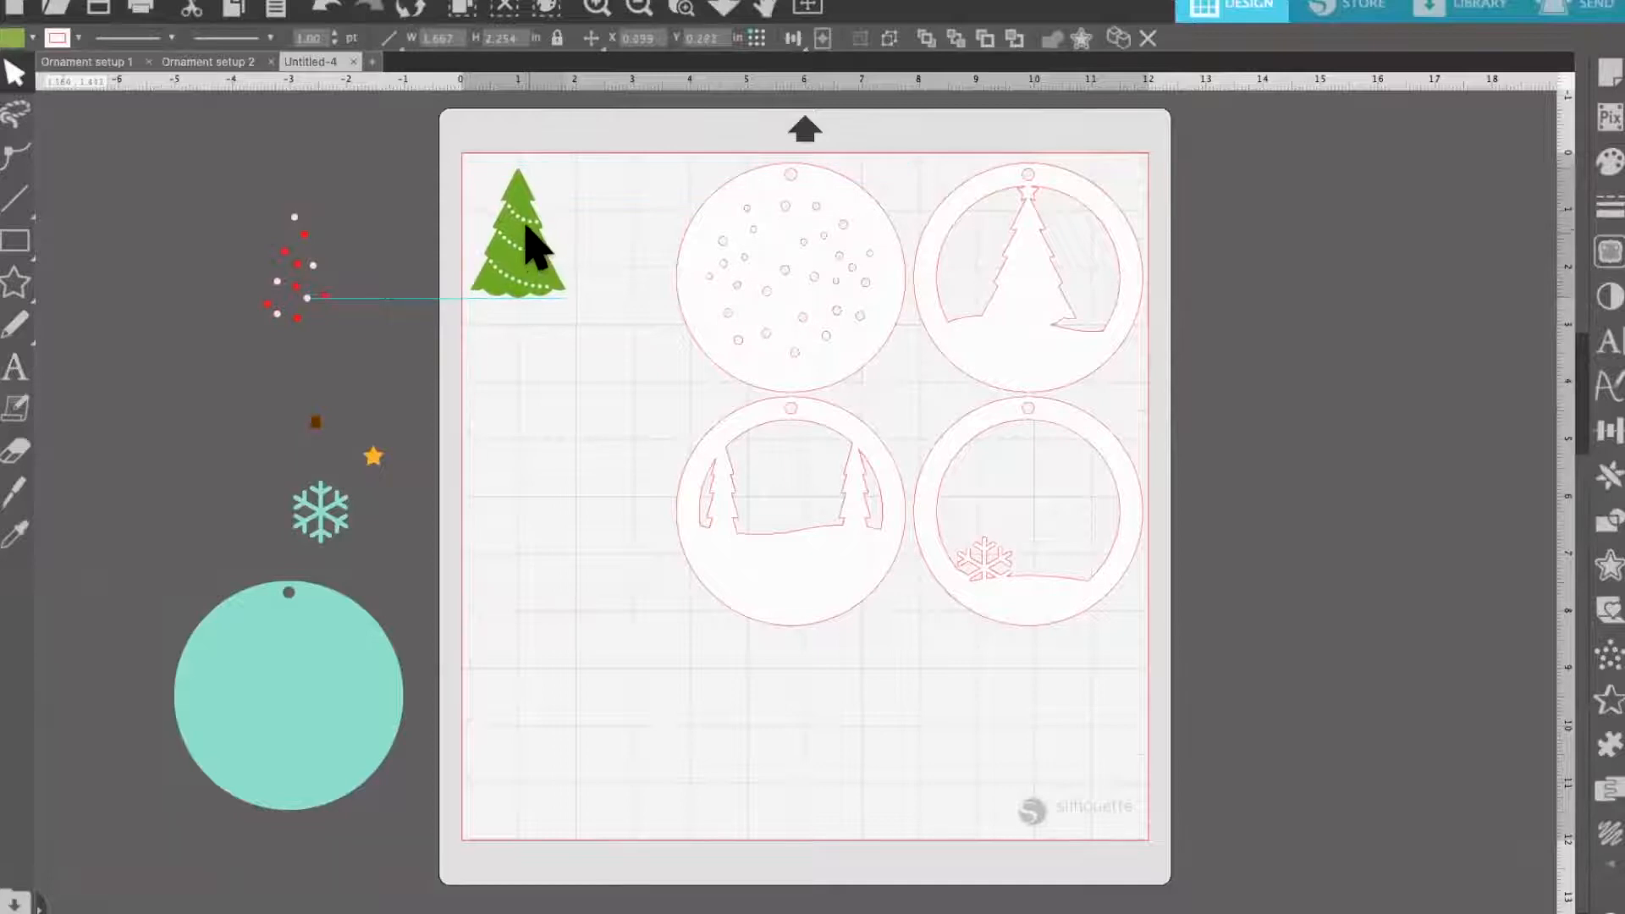
pyautogui.click(570, 143)
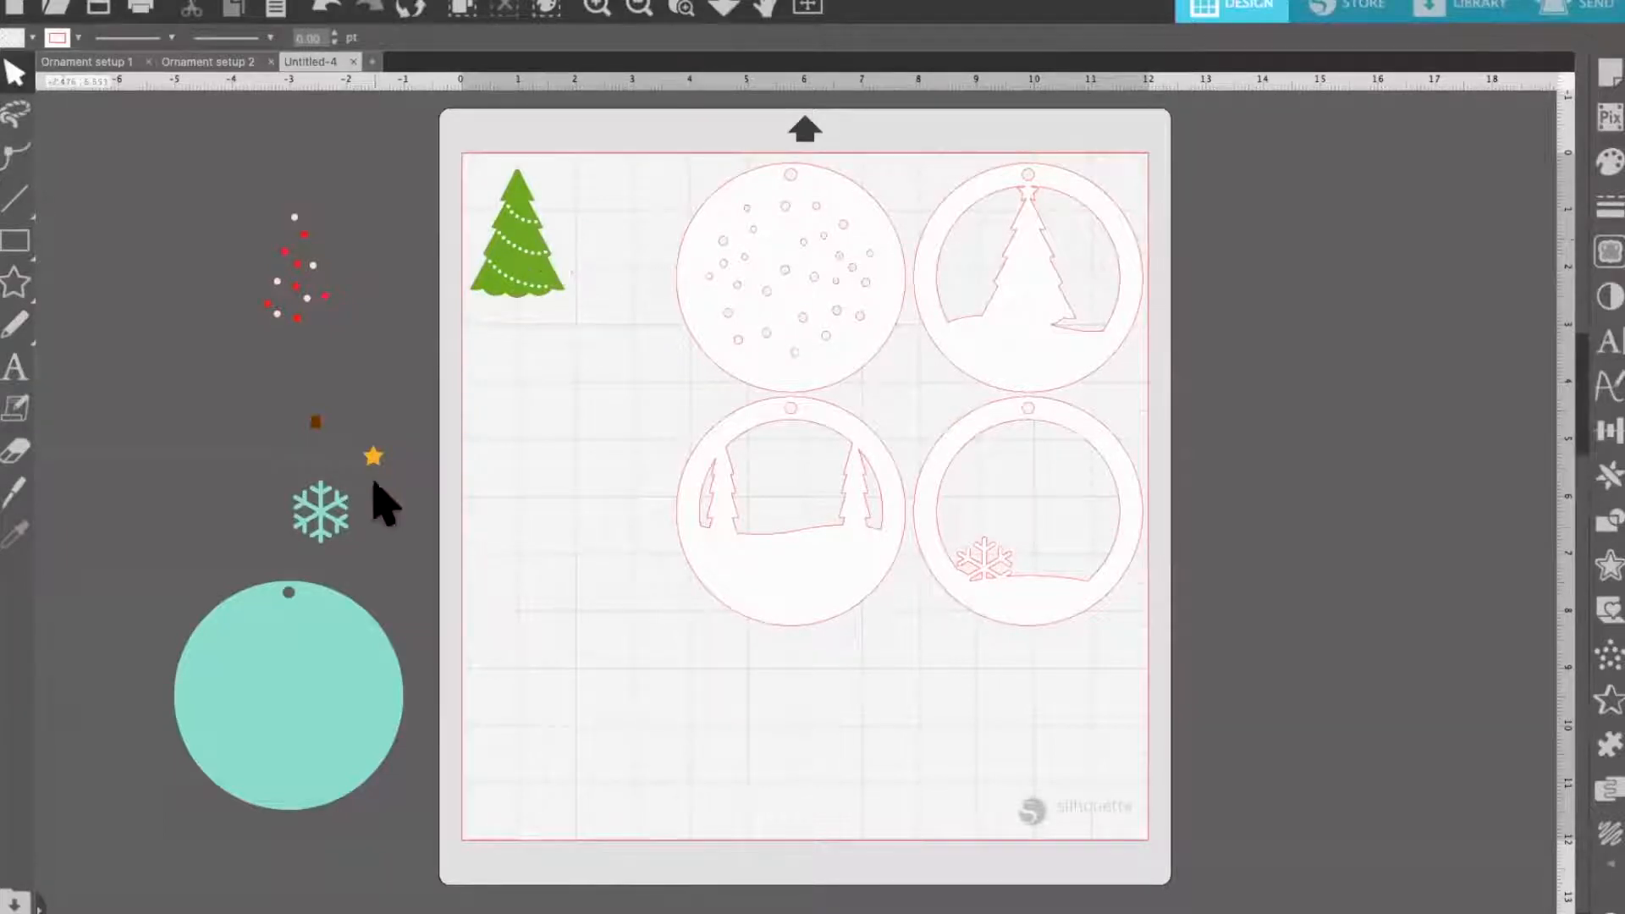
pyautogui.moveTo(320, 535); pyautogui.dragTo(505, 796)
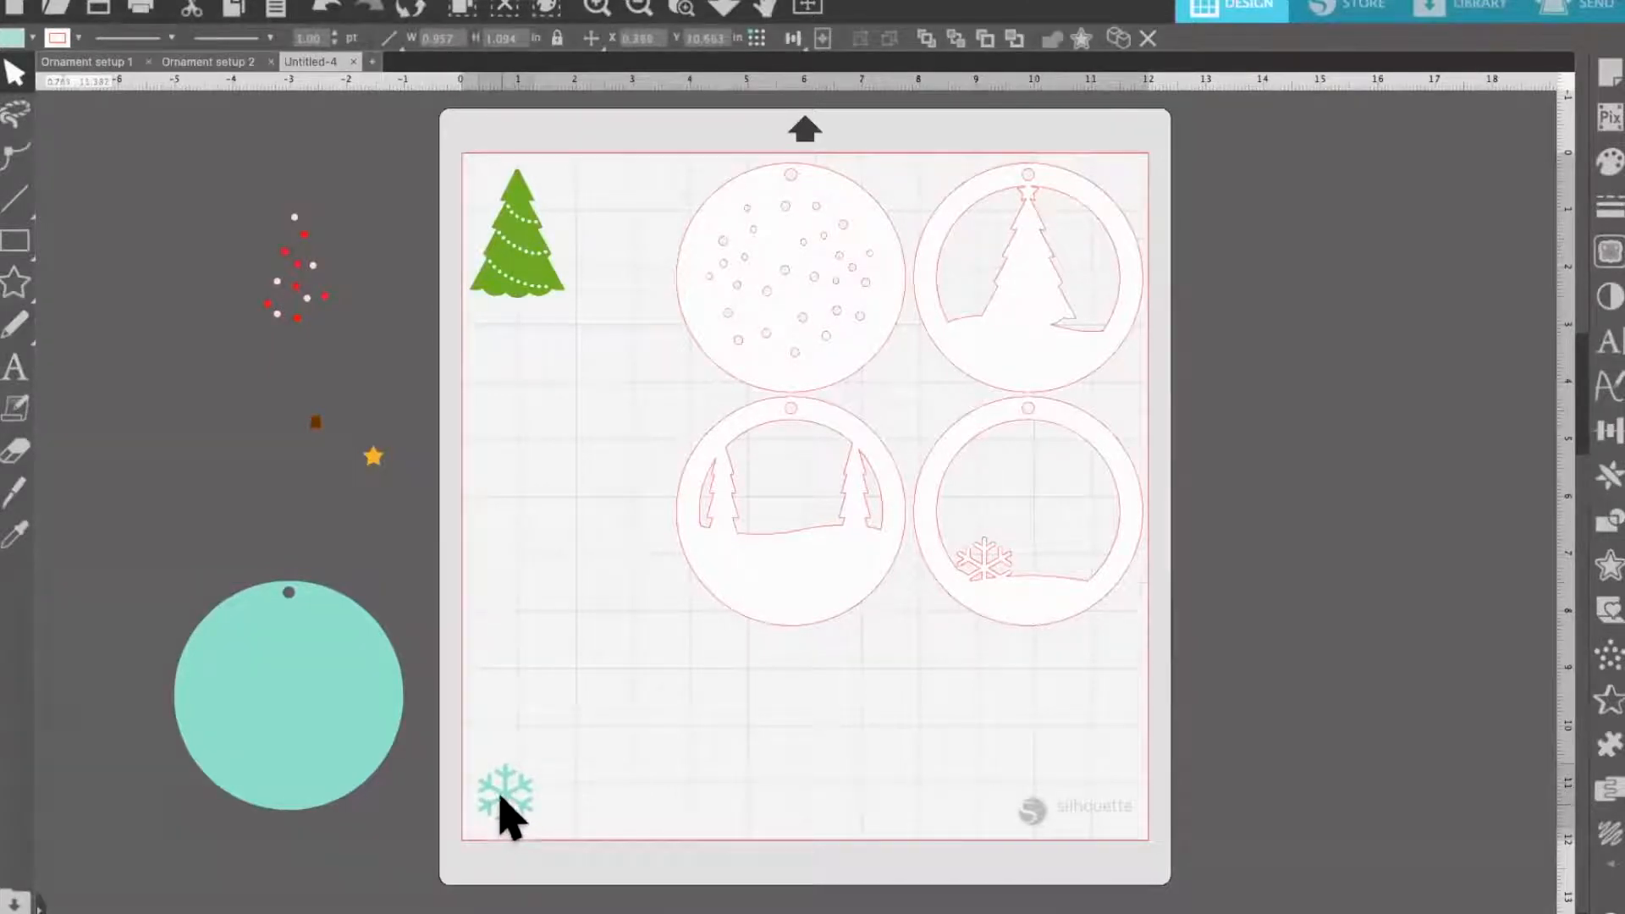
pyautogui.press('Escape')
pyautogui.moveTo(380, 479); pyautogui.dragTo(1121, 815)
pyautogui.press('Escape')
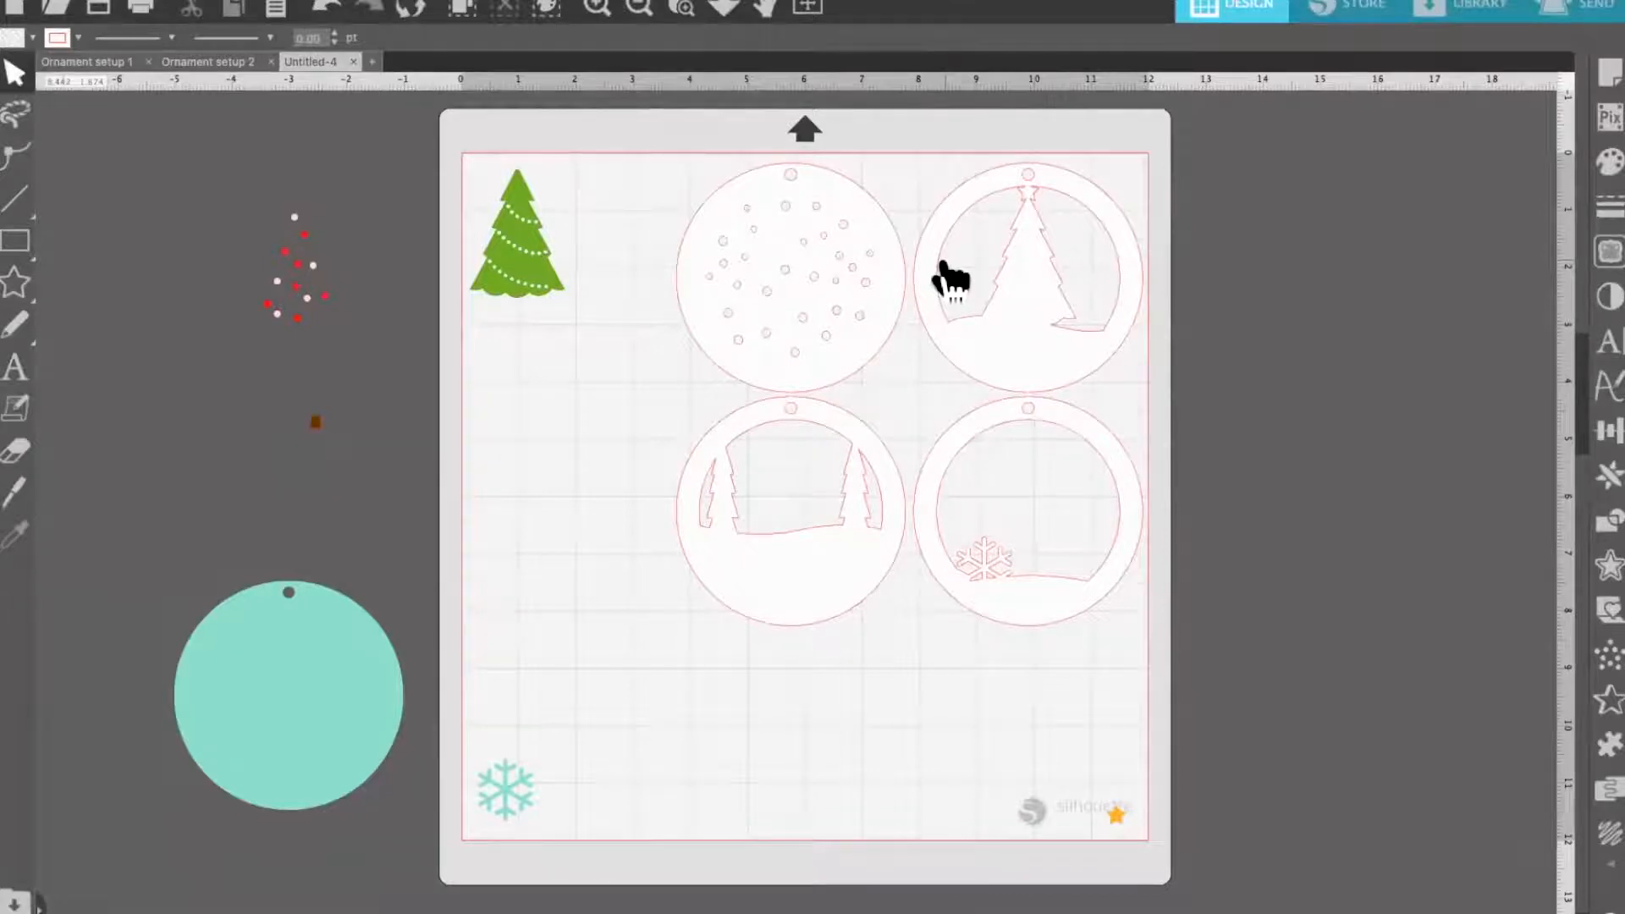
# Switch to the Ornament setup 1 document and set its teal snowflake to Cut in the send settings
pyautogui.click(106, 62)
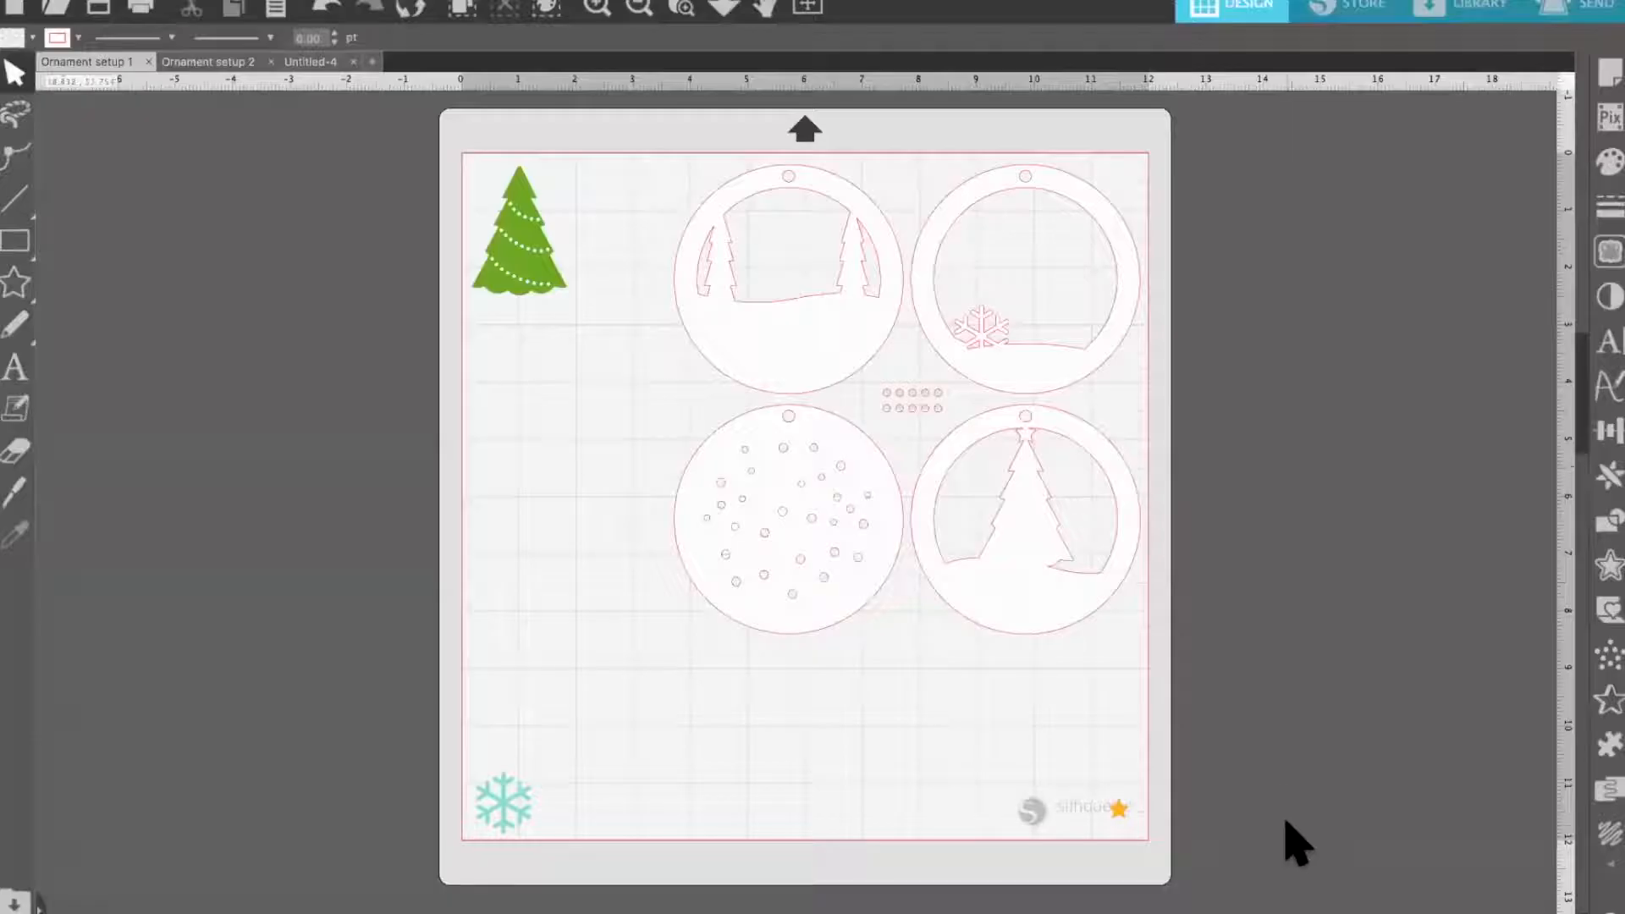
pyautogui.click(1600, 12)
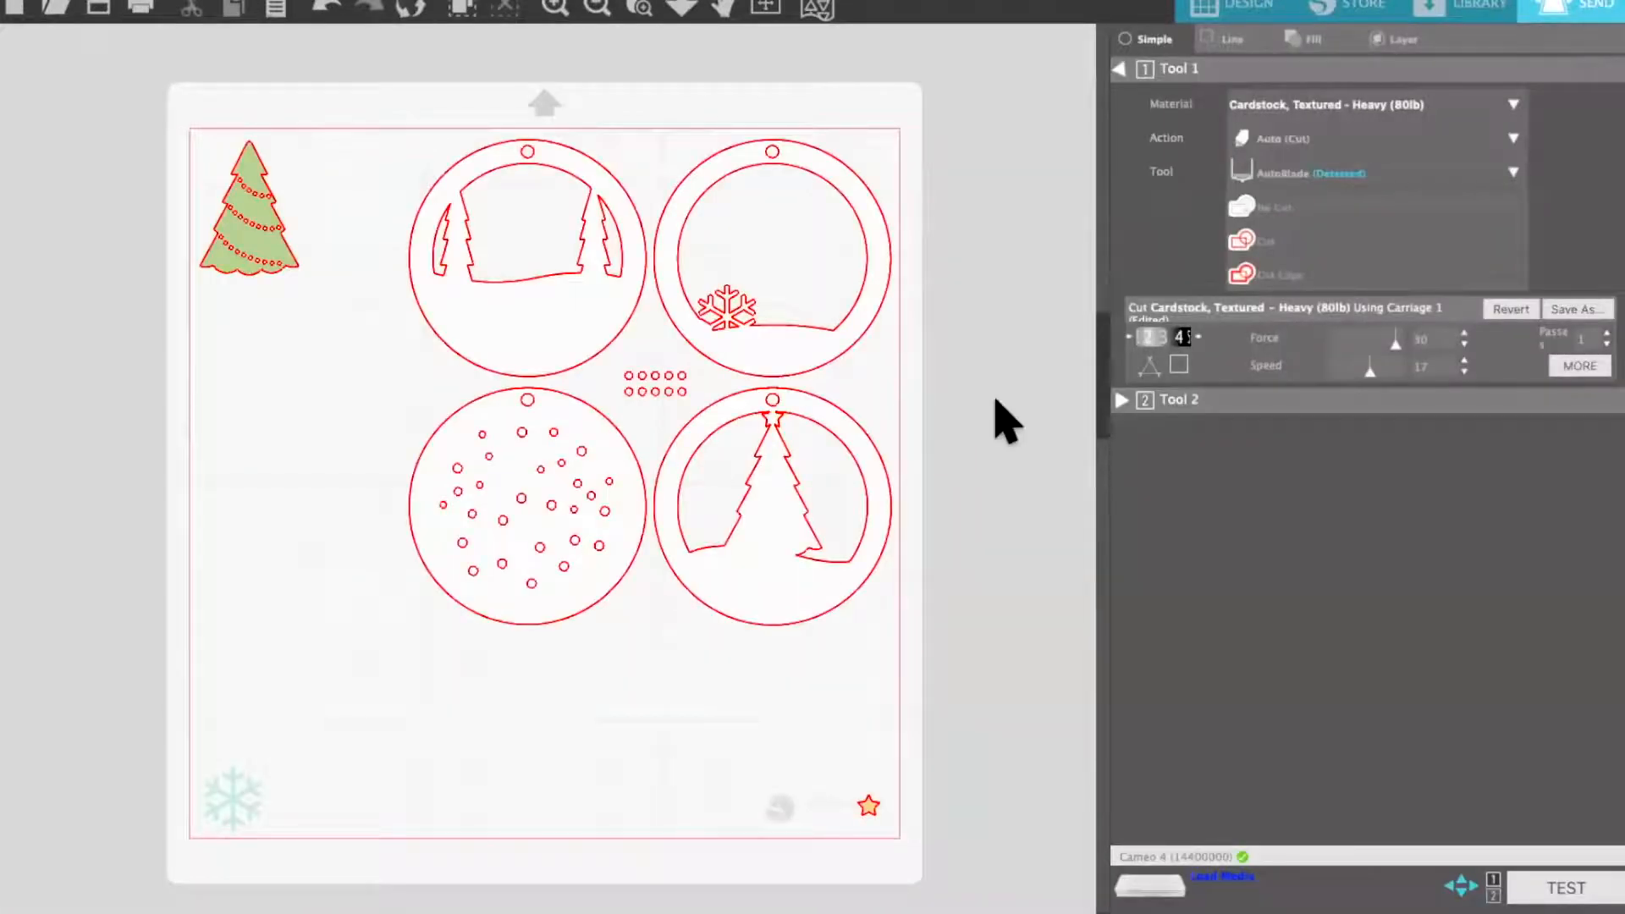
pyautogui.click(229, 798)
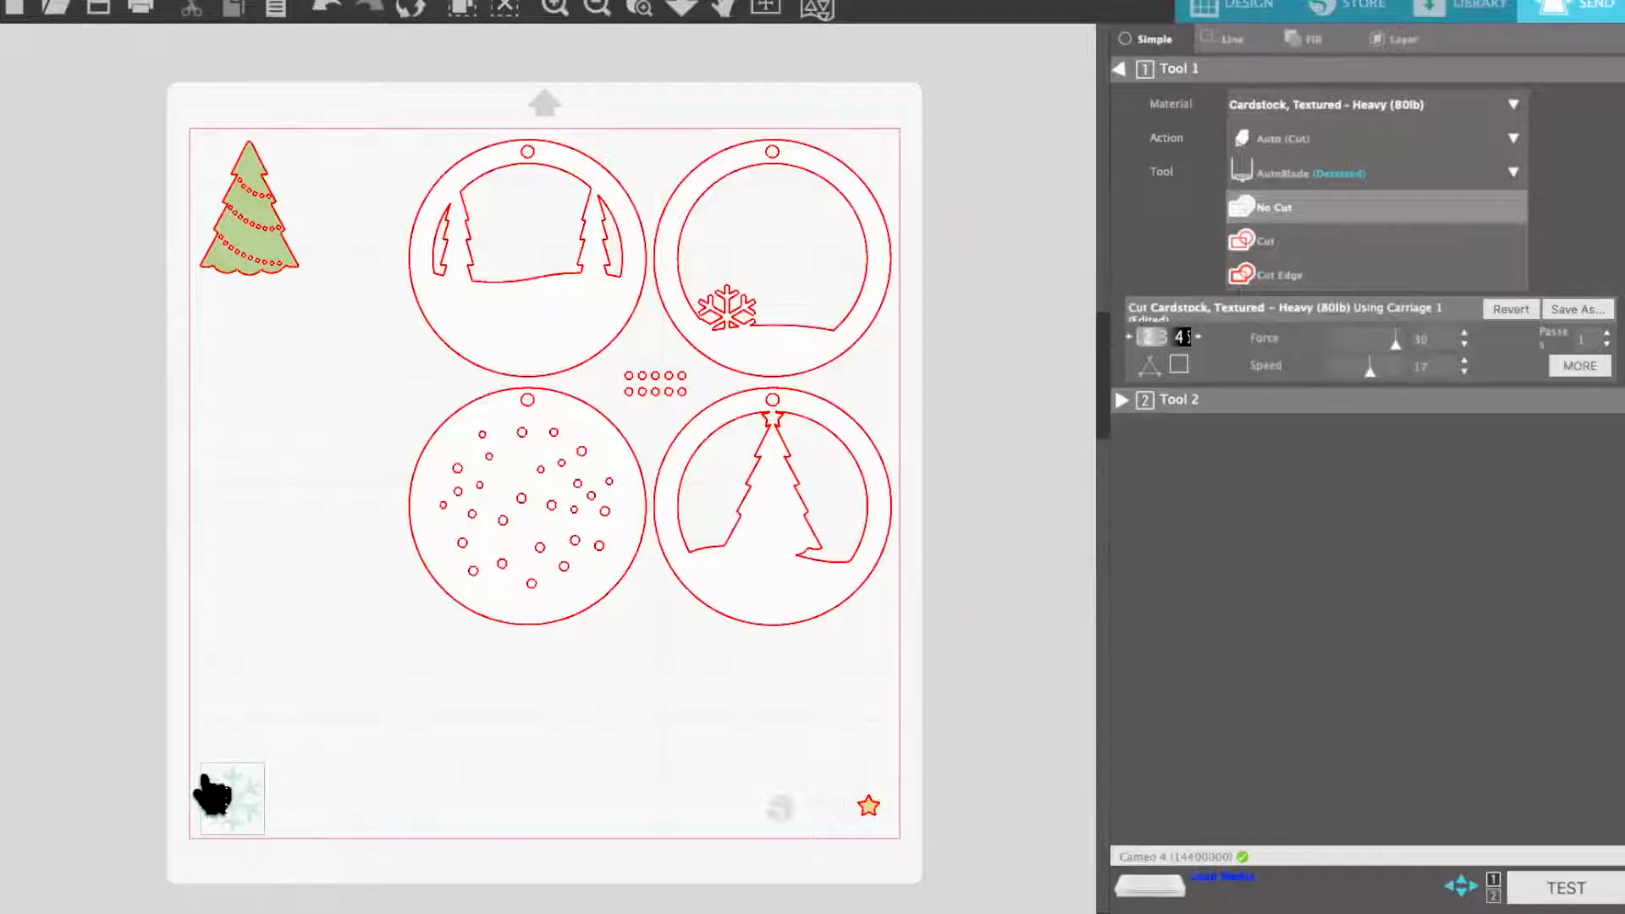
pyautogui.click(1251, 240)
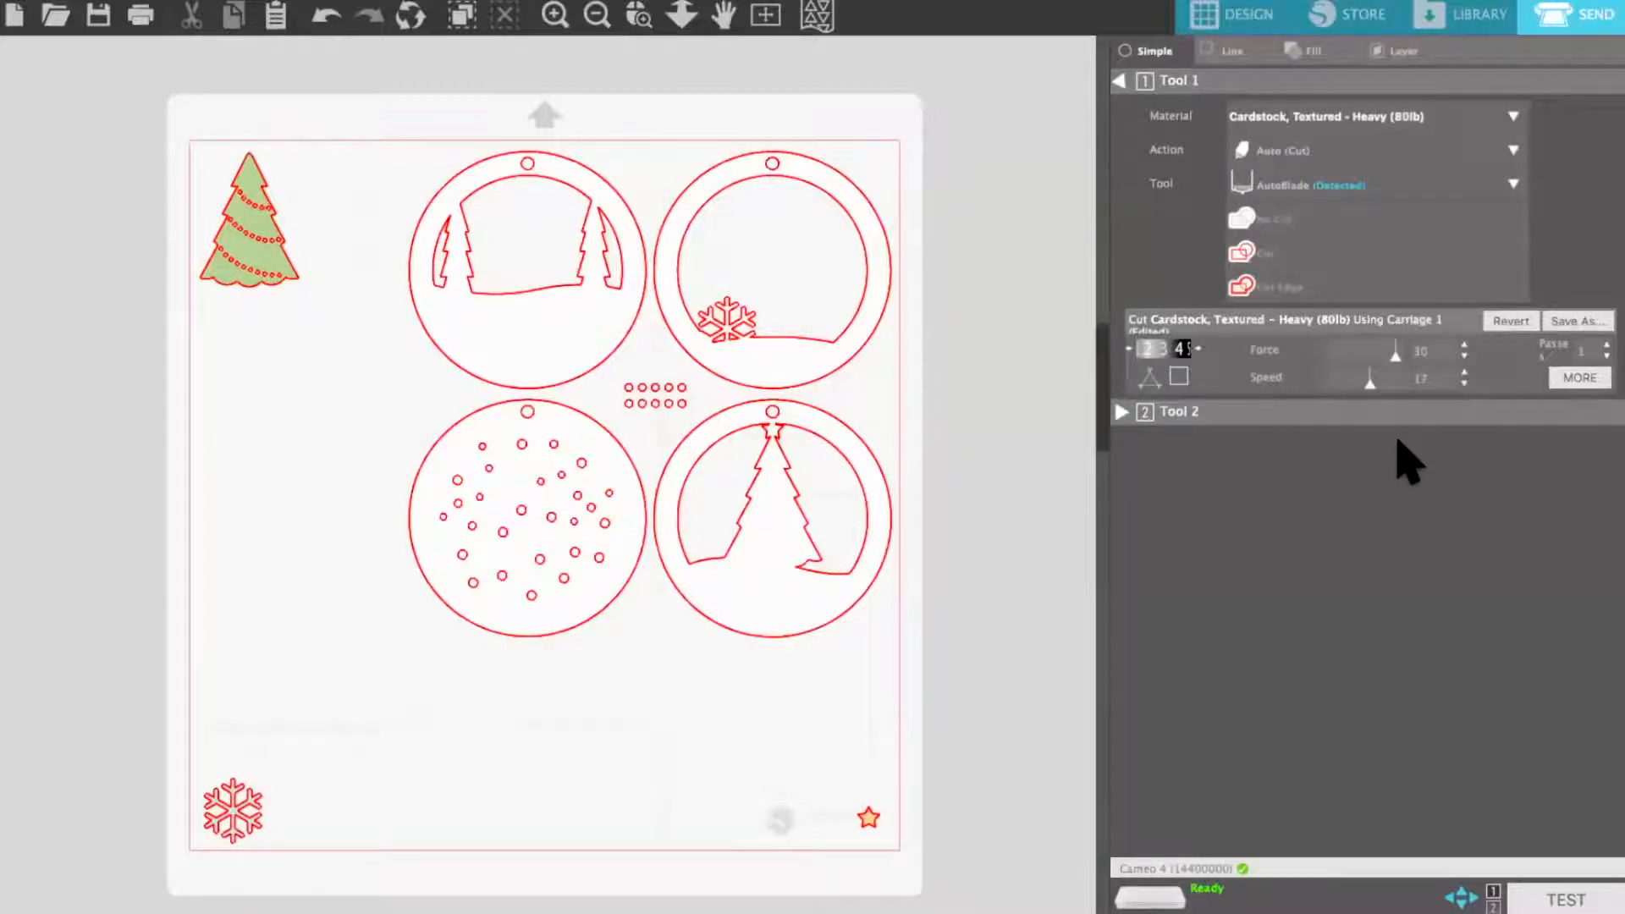
# Return to the Untitled-4 design and select the two lower circles with a selection box
pyautogui.click(1251, 15)
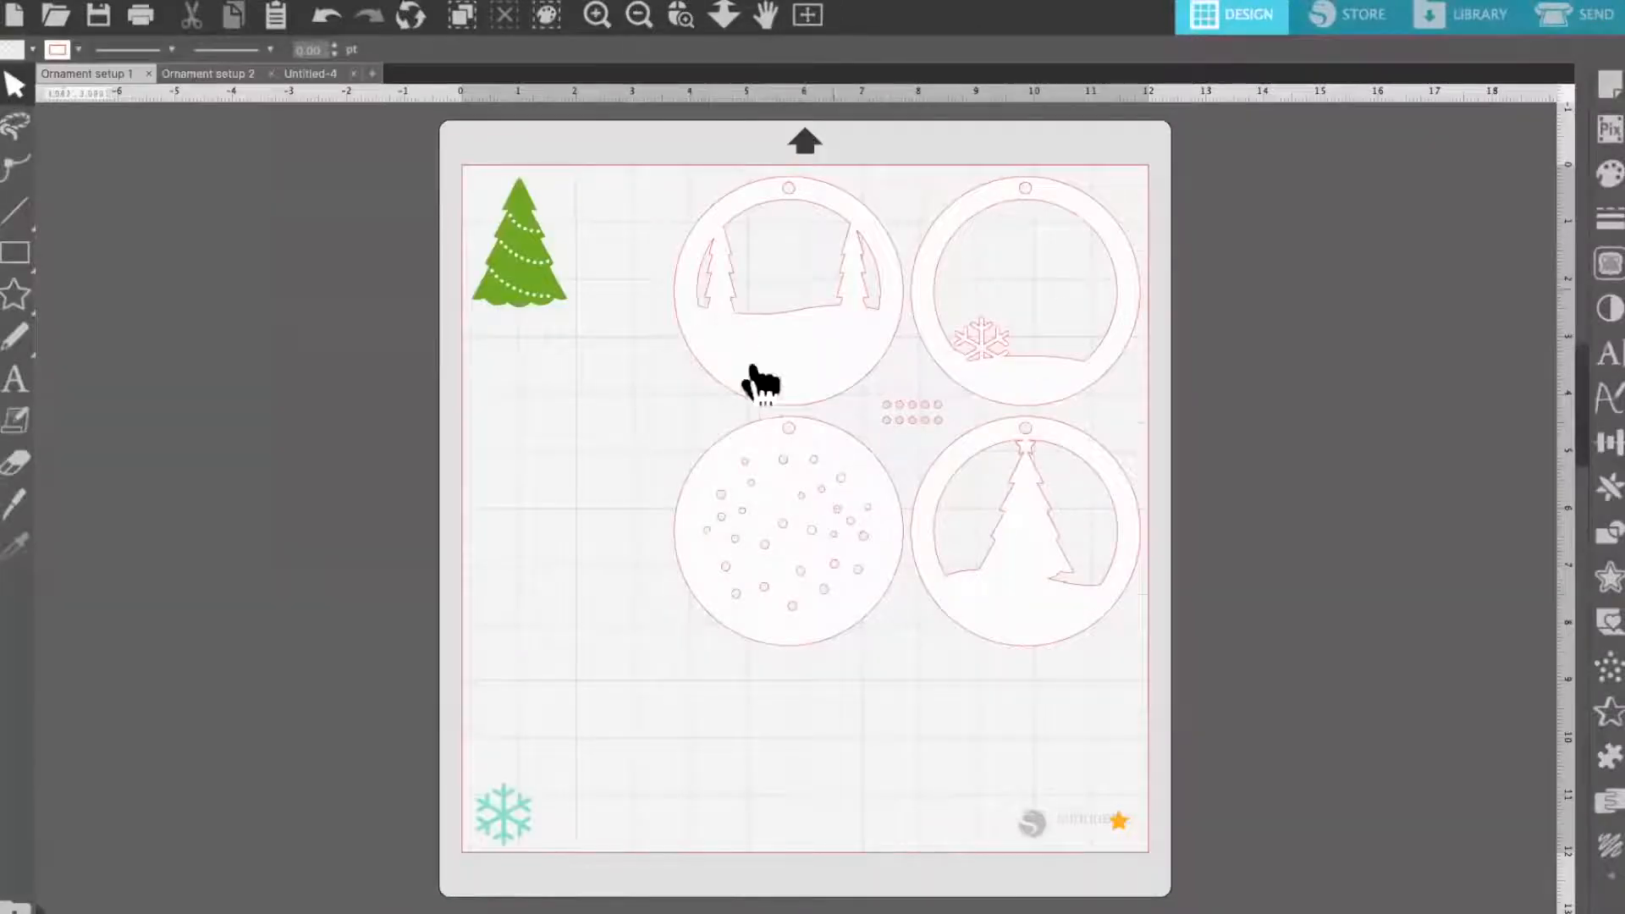
pyautogui.click(313, 74)
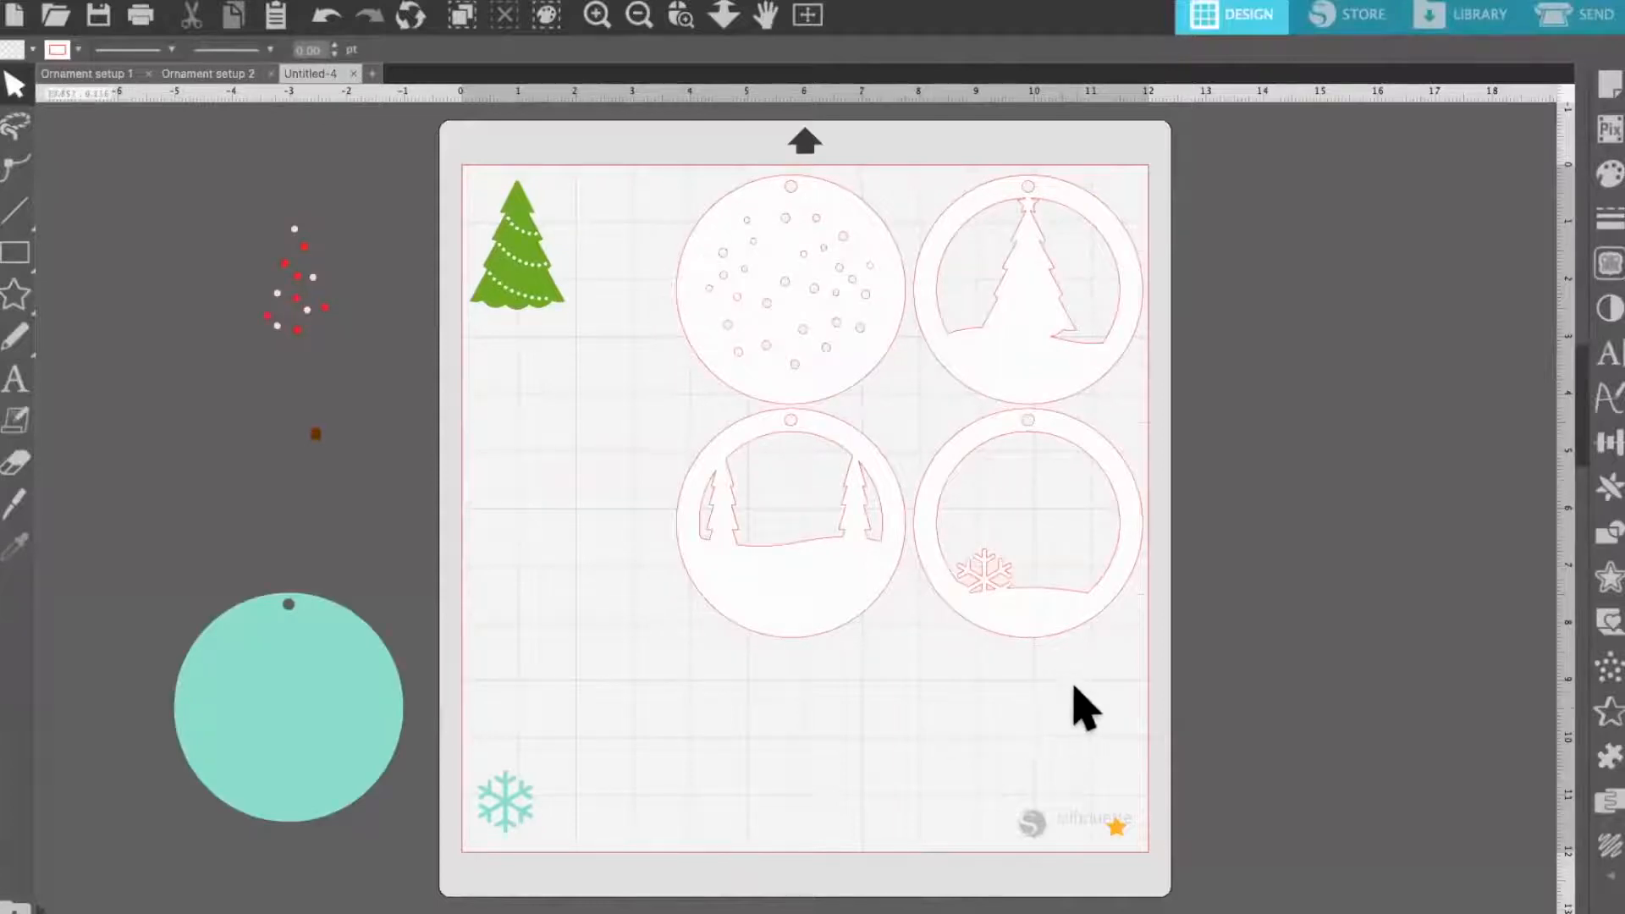
pyautogui.click(922, 639)
pyautogui.moveTo(813, 597)
pyautogui.mouseDown()
pyautogui.moveTo(799, 584)
pyautogui.moveTo(922, 649)
pyautogui.moveTo(818, 604)
pyautogui.mouseUp()
pyautogui.click(1064, 709)
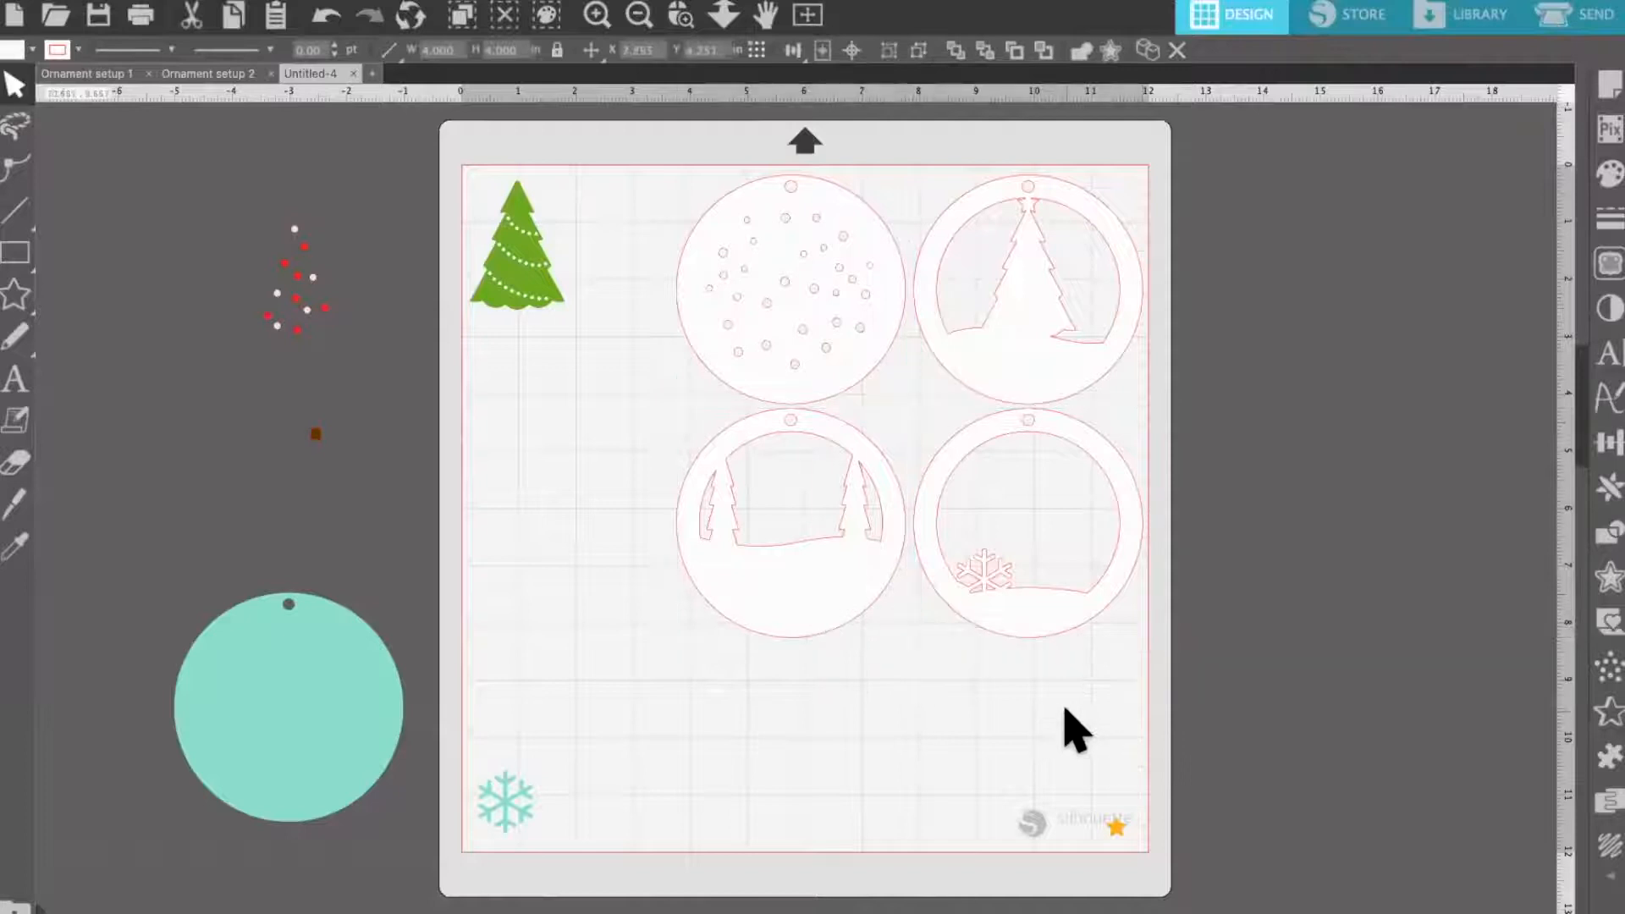
pyautogui.moveTo(1065, 708); pyautogui.dragTo(817, 586)
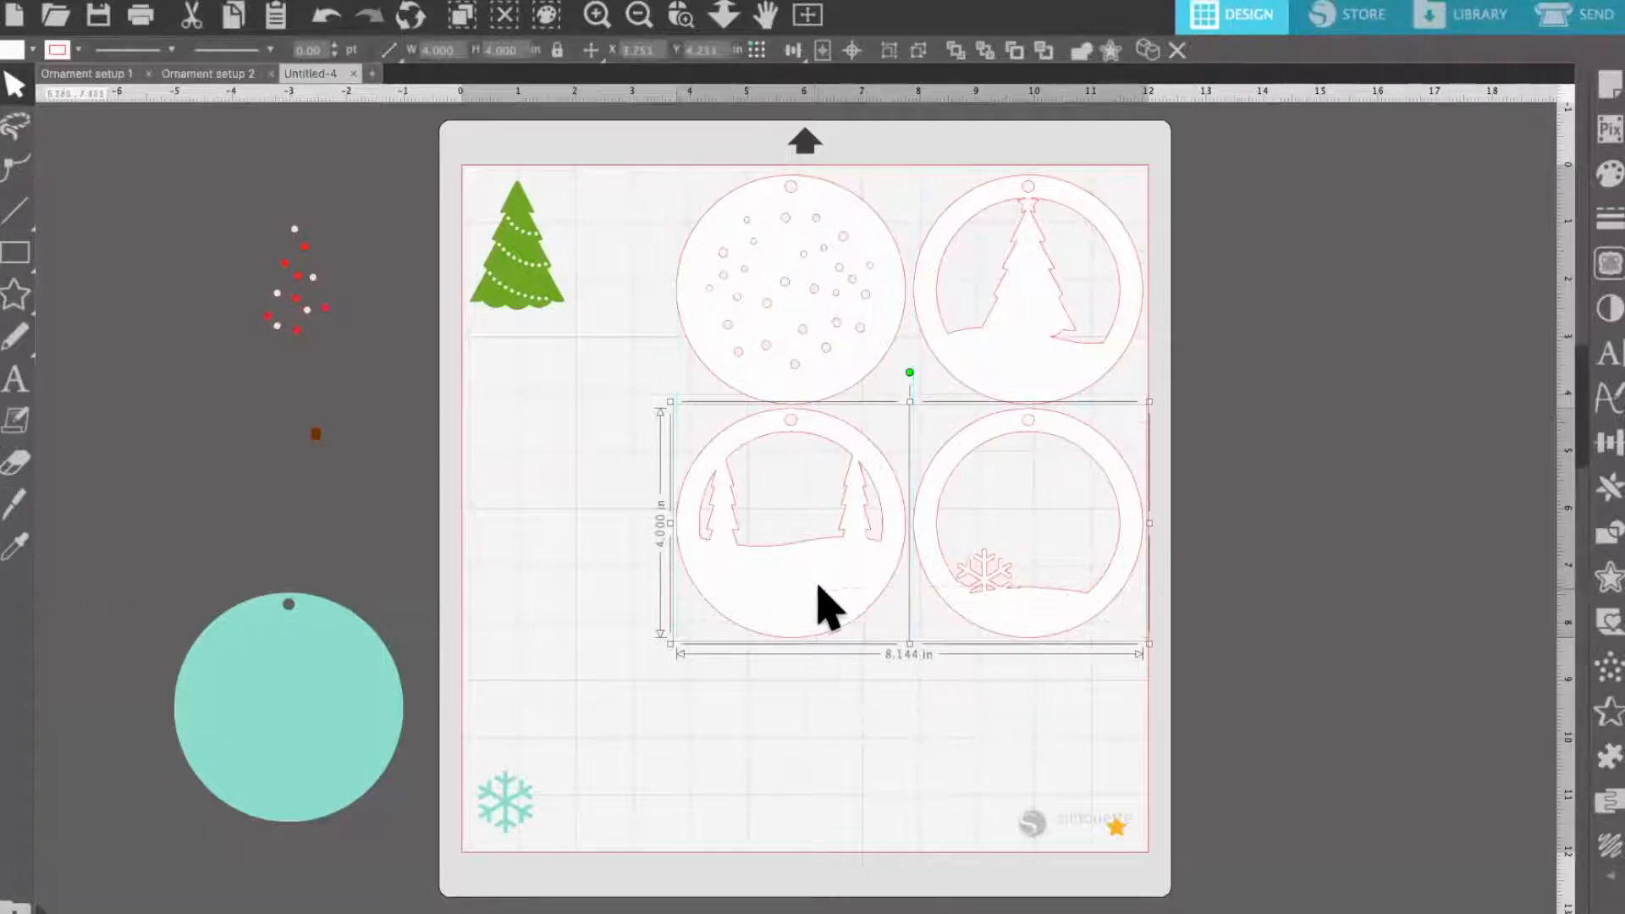
# Set the Drag Selecting preference to "Select shapes touching drag box" and apply the preferences
pyautogui.press('super+comma')
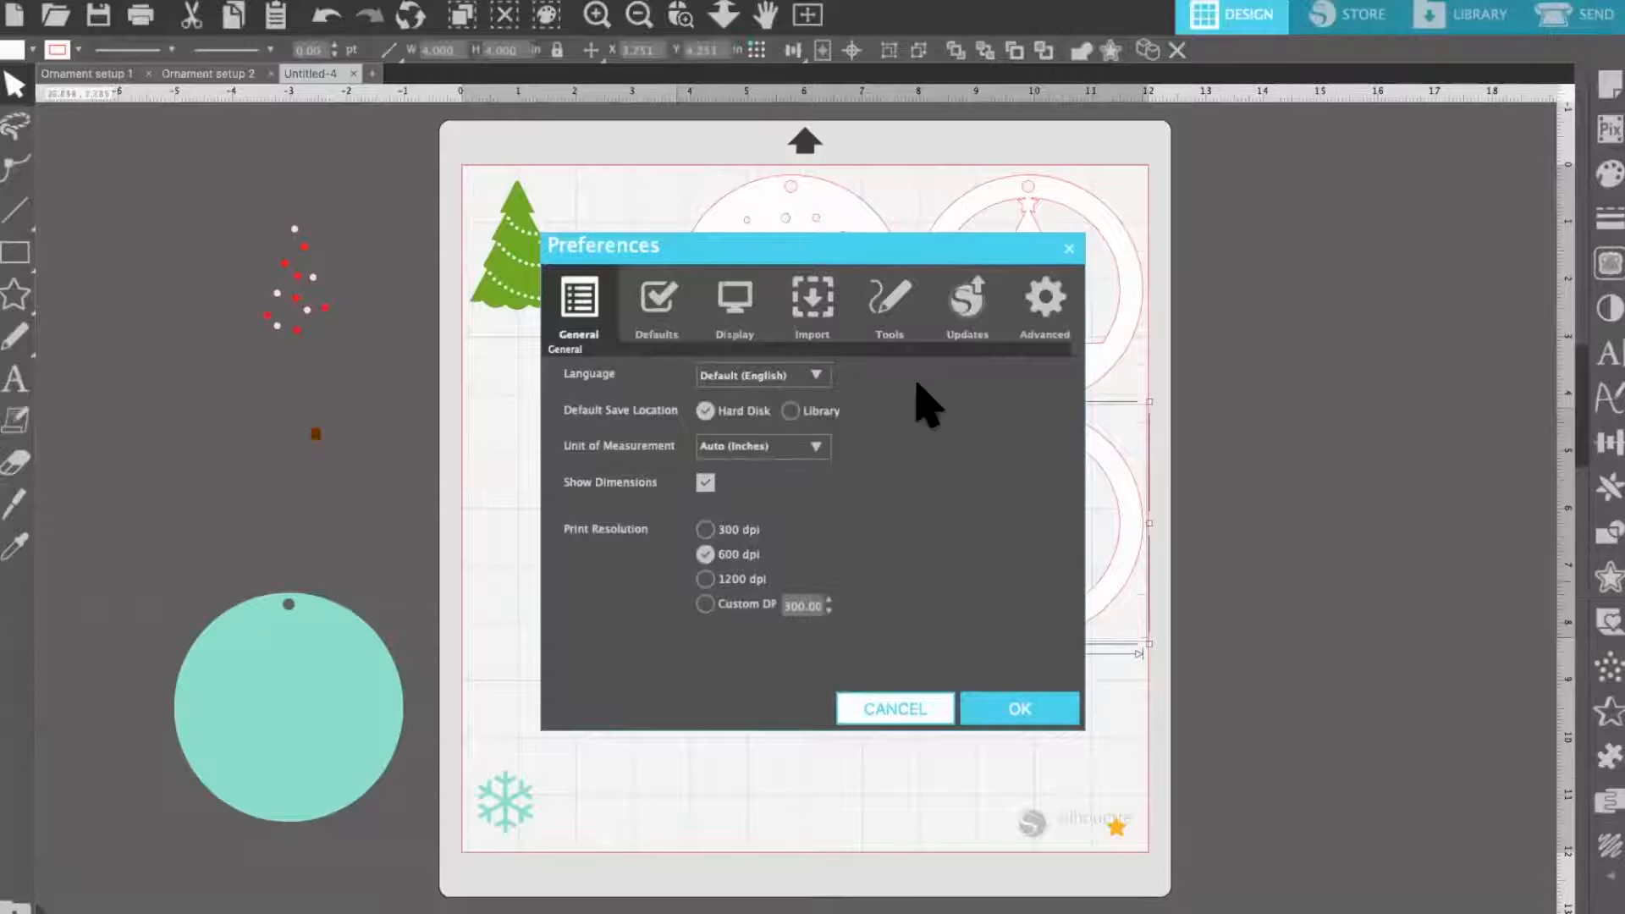
pyautogui.click(898, 302)
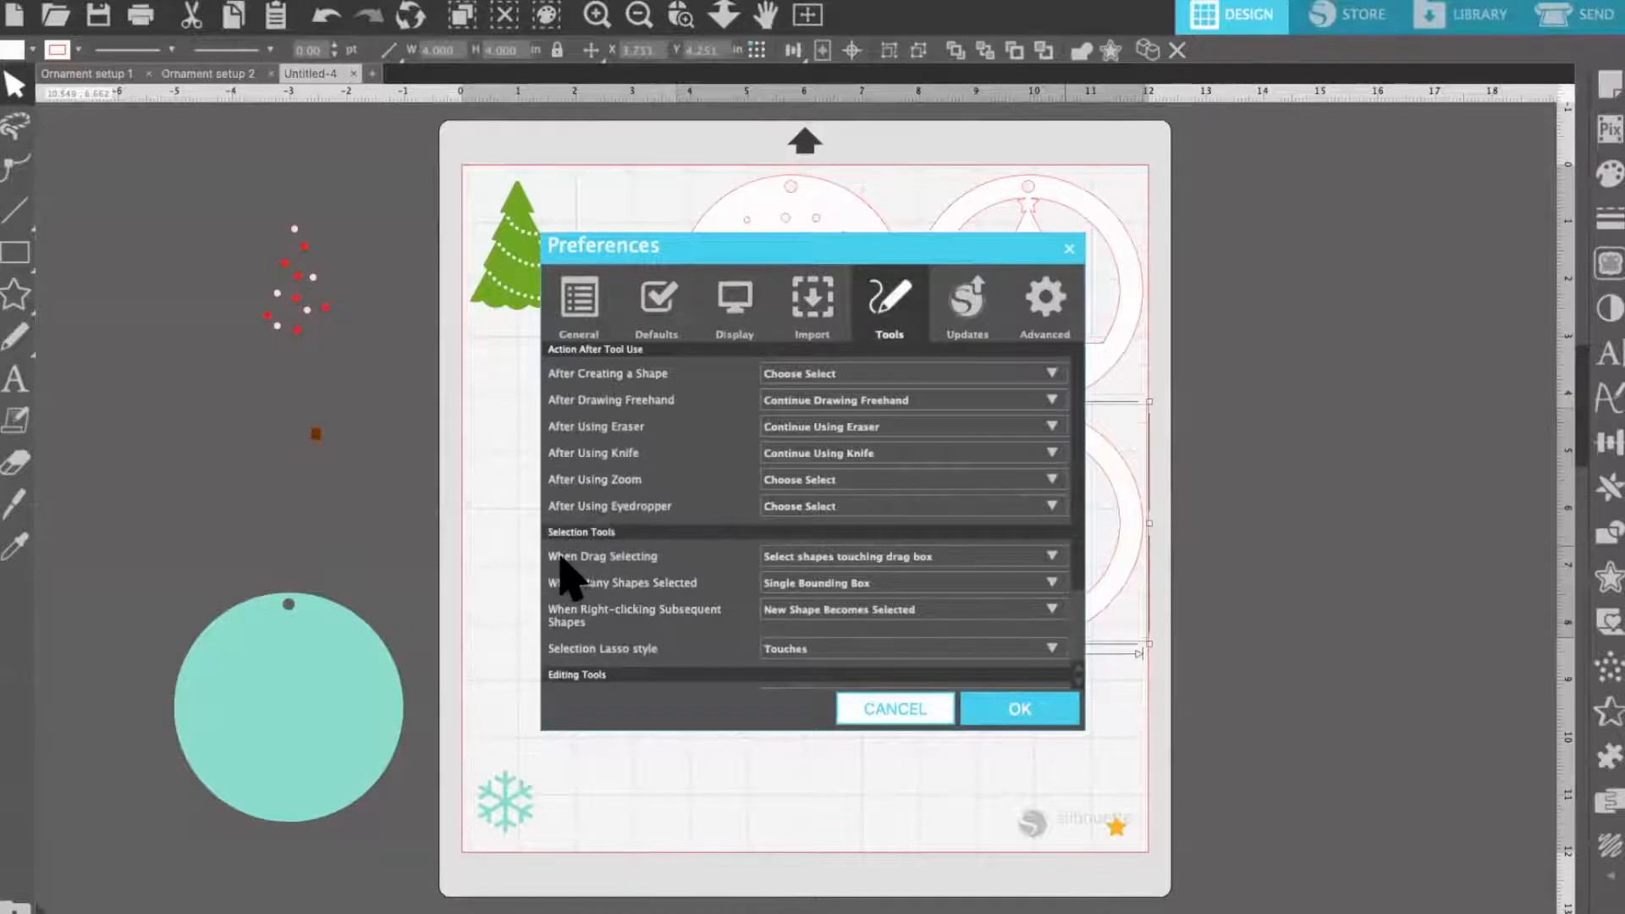
pyautogui.click(807, 558)
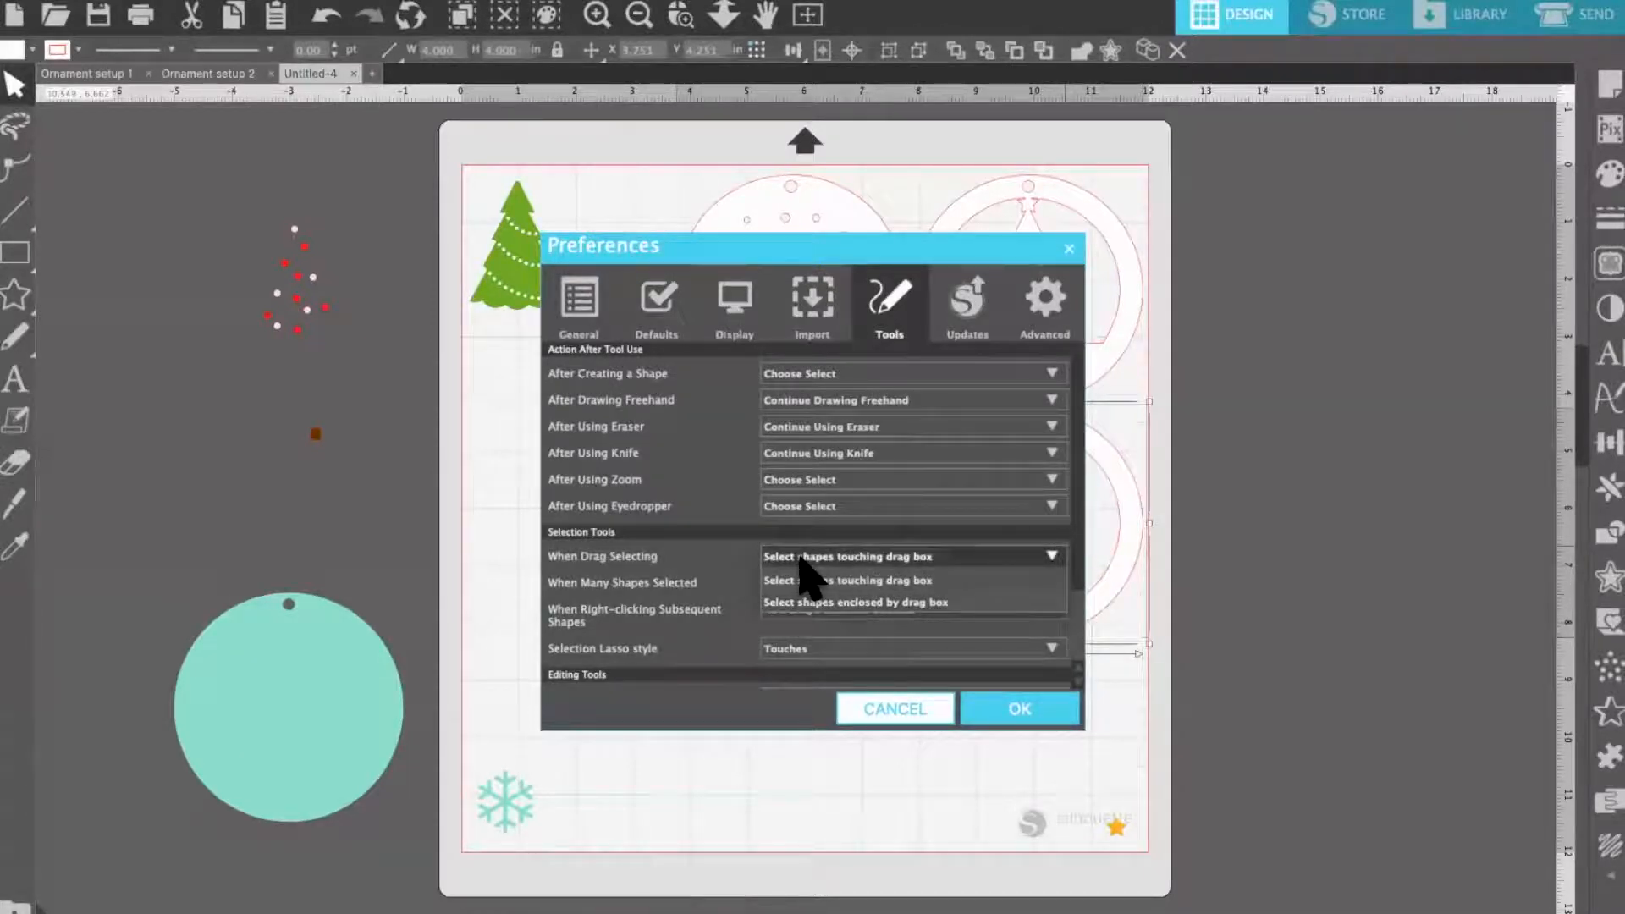
pyautogui.click(800, 560)
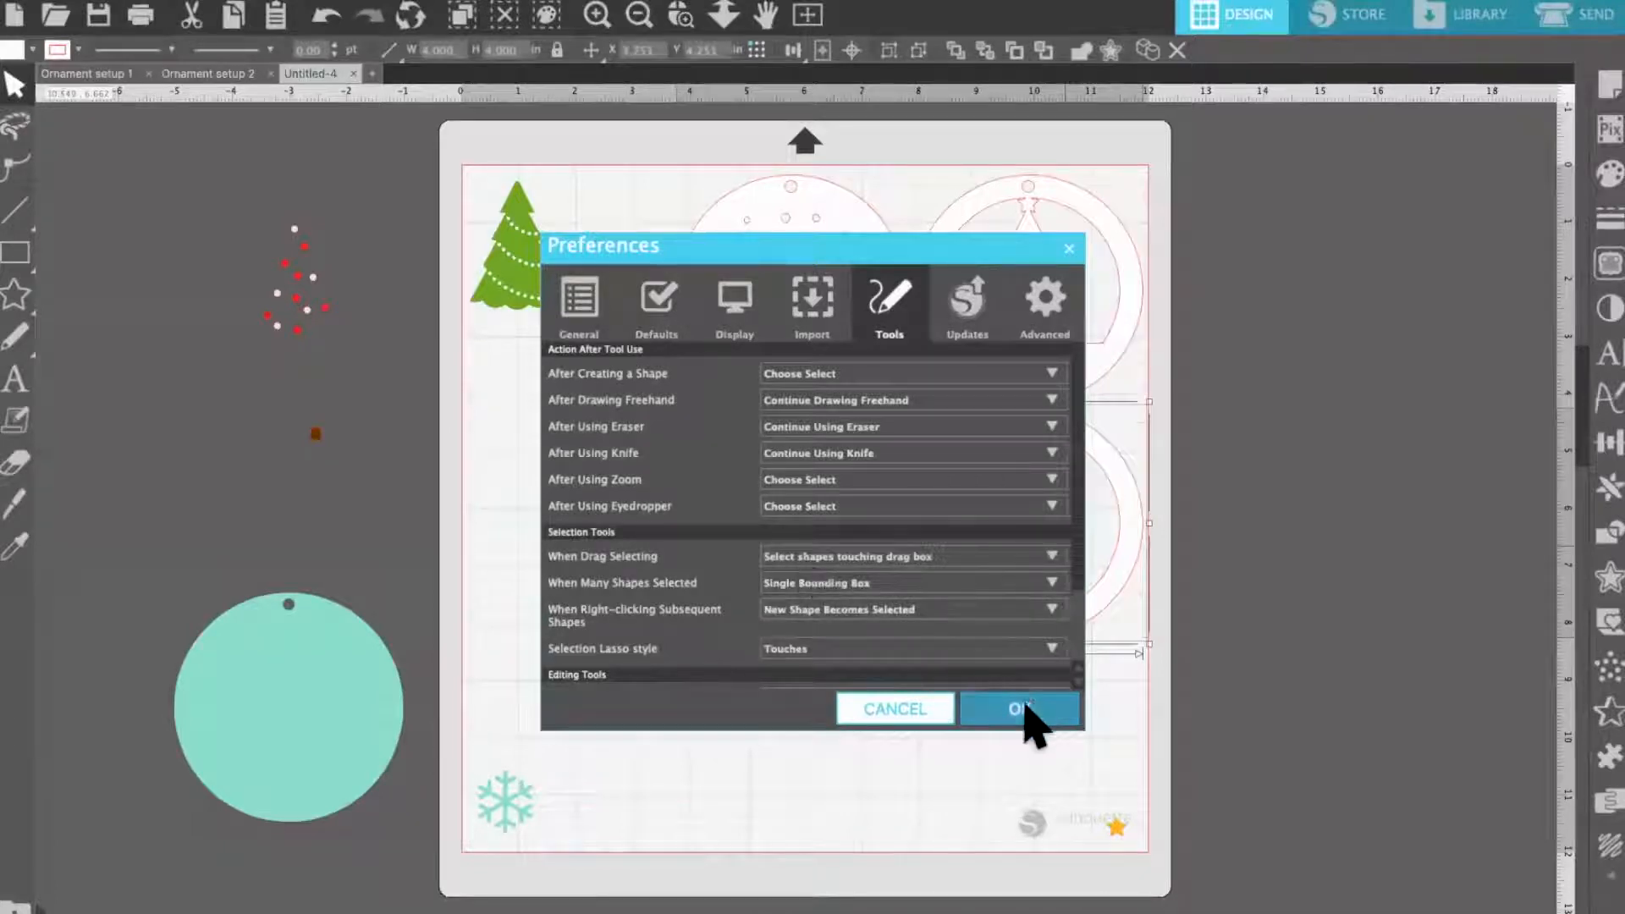
pyautogui.click(1019, 708)
# Try selecting the white circles both with a touching selection box and by adding them one at a time, clearing the selection each time
pyautogui.moveTo(1063, 735); pyautogui.dragTo(770, 355)
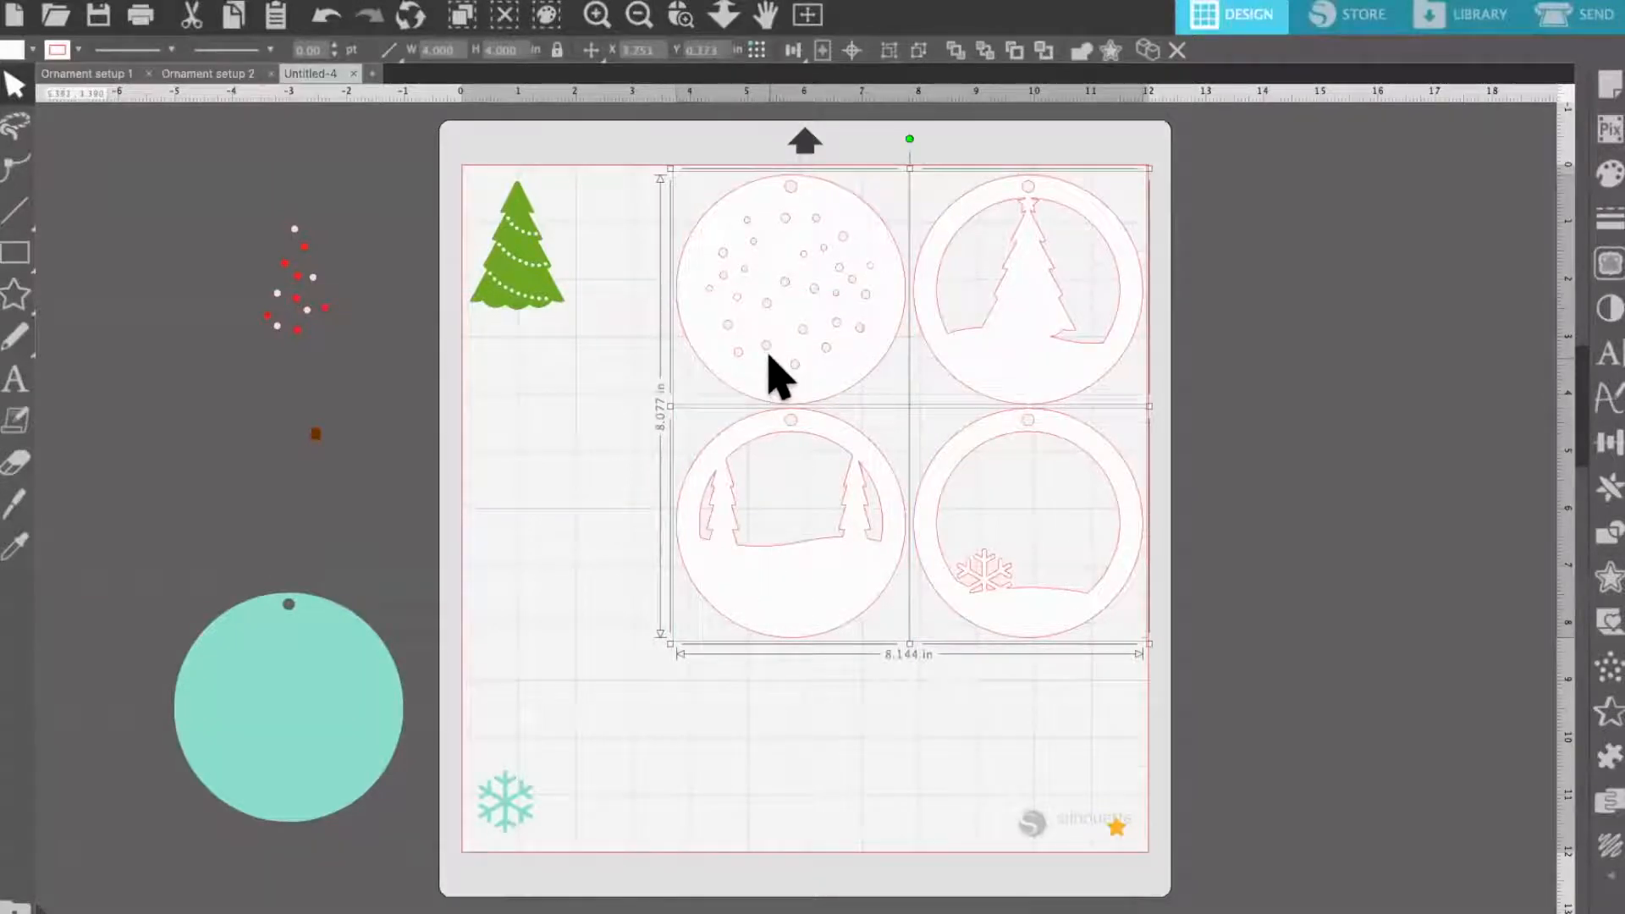
pyautogui.click(927, 704)
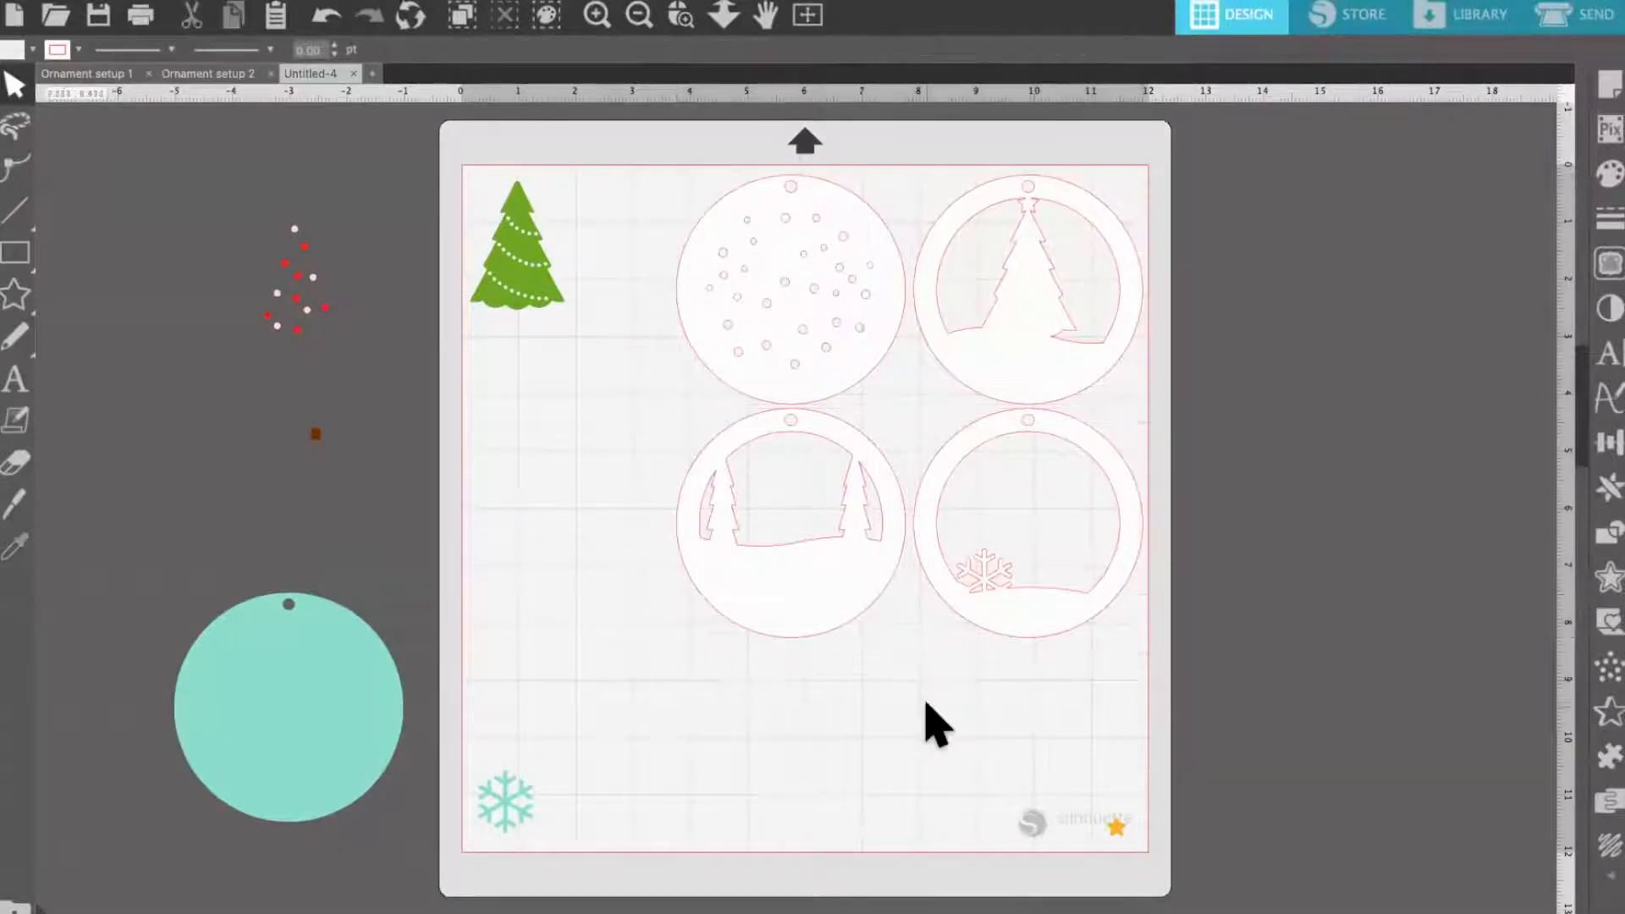
pyautogui.click(1040, 626)
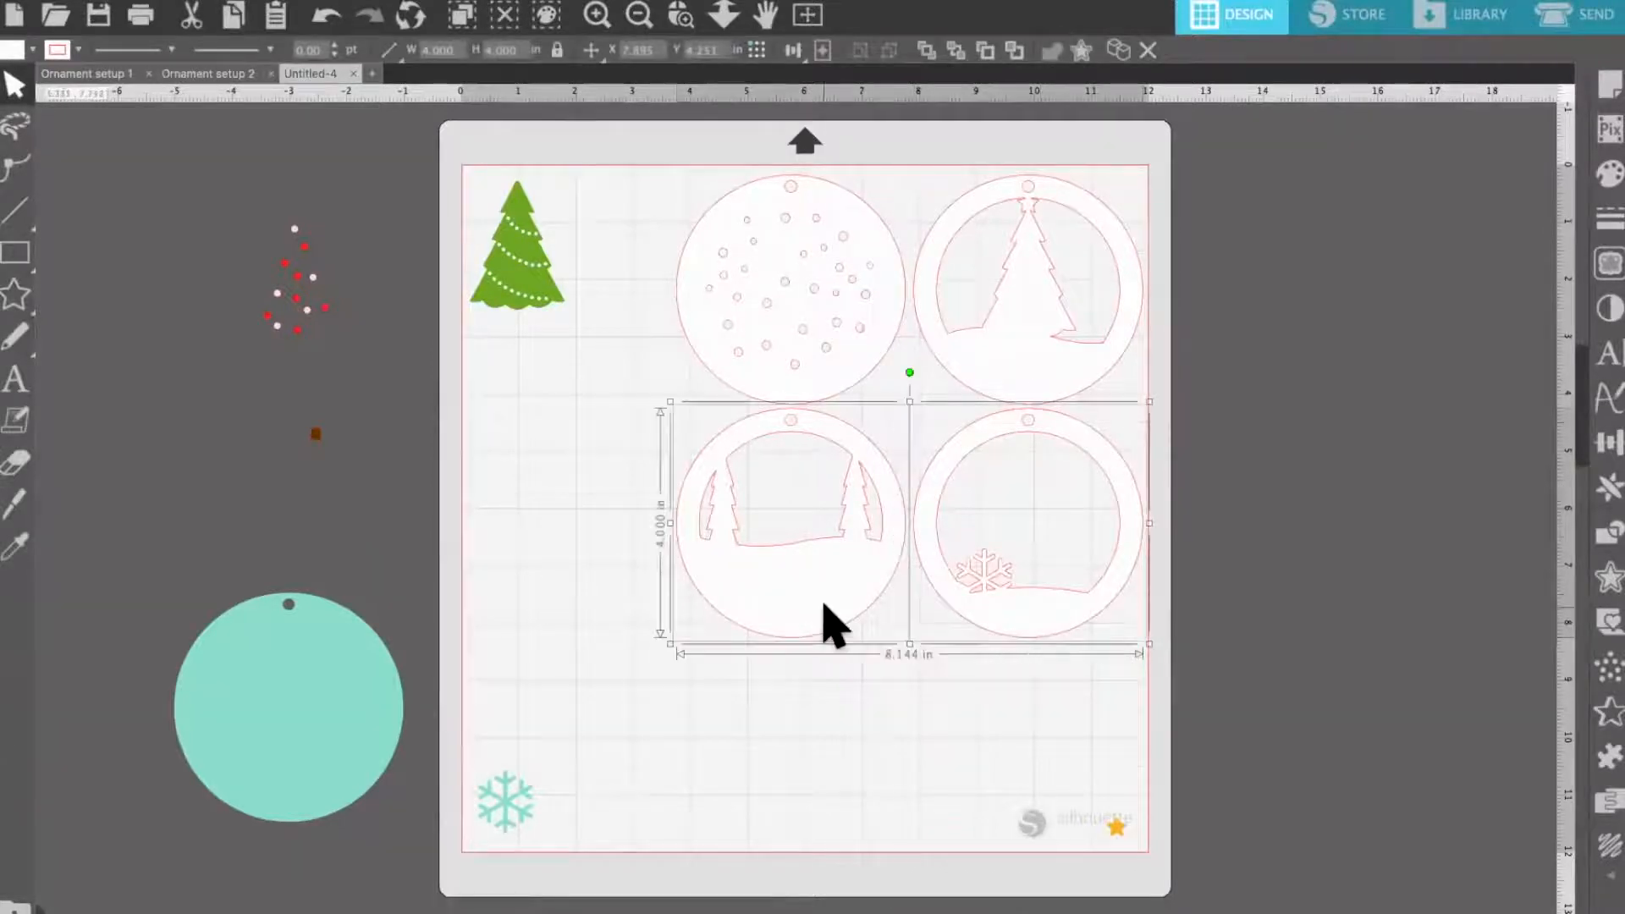
pyautogui.keyDown('shift'); pyautogui.click(829, 627); pyautogui.keyUp('shift')
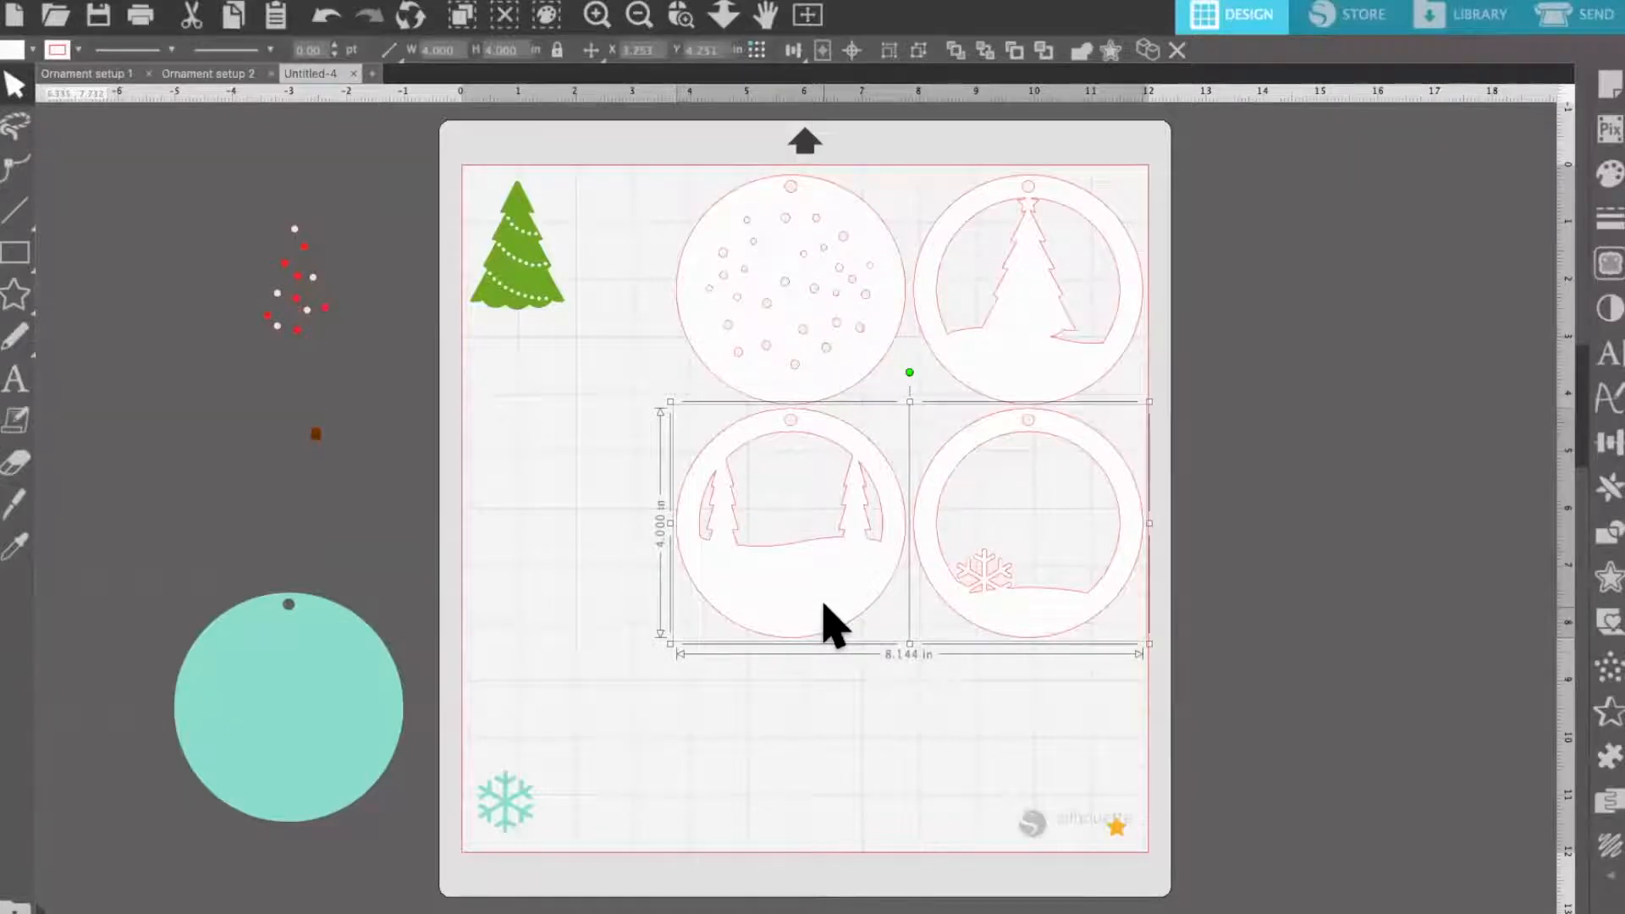
pyautogui.keyDown('shift'); pyautogui.click(791, 397); pyautogui.keyUp('shift')
pyautogui.keyDown('shift'); pyautogui.click(1030, 394); pyautogui.keyUp('shift')
pyautogui.keyDown('shift'); pyautogui.click(539, 313); pyautogui.keyUp('shift')
pyautogui.click(914, 722)
# Select the four white circles and the yellow star together, review their cut lines in the Send view, and return to the design
pyautogui.click(1040, 638)
pyautogui.keyDown('shift'); pyautogui.click(719, 440); pyautogui.keyUp('shift')
pyautogui.keyDown('shift'); pyautogui.click(684, 326); pyautogui.keyUp('shift')
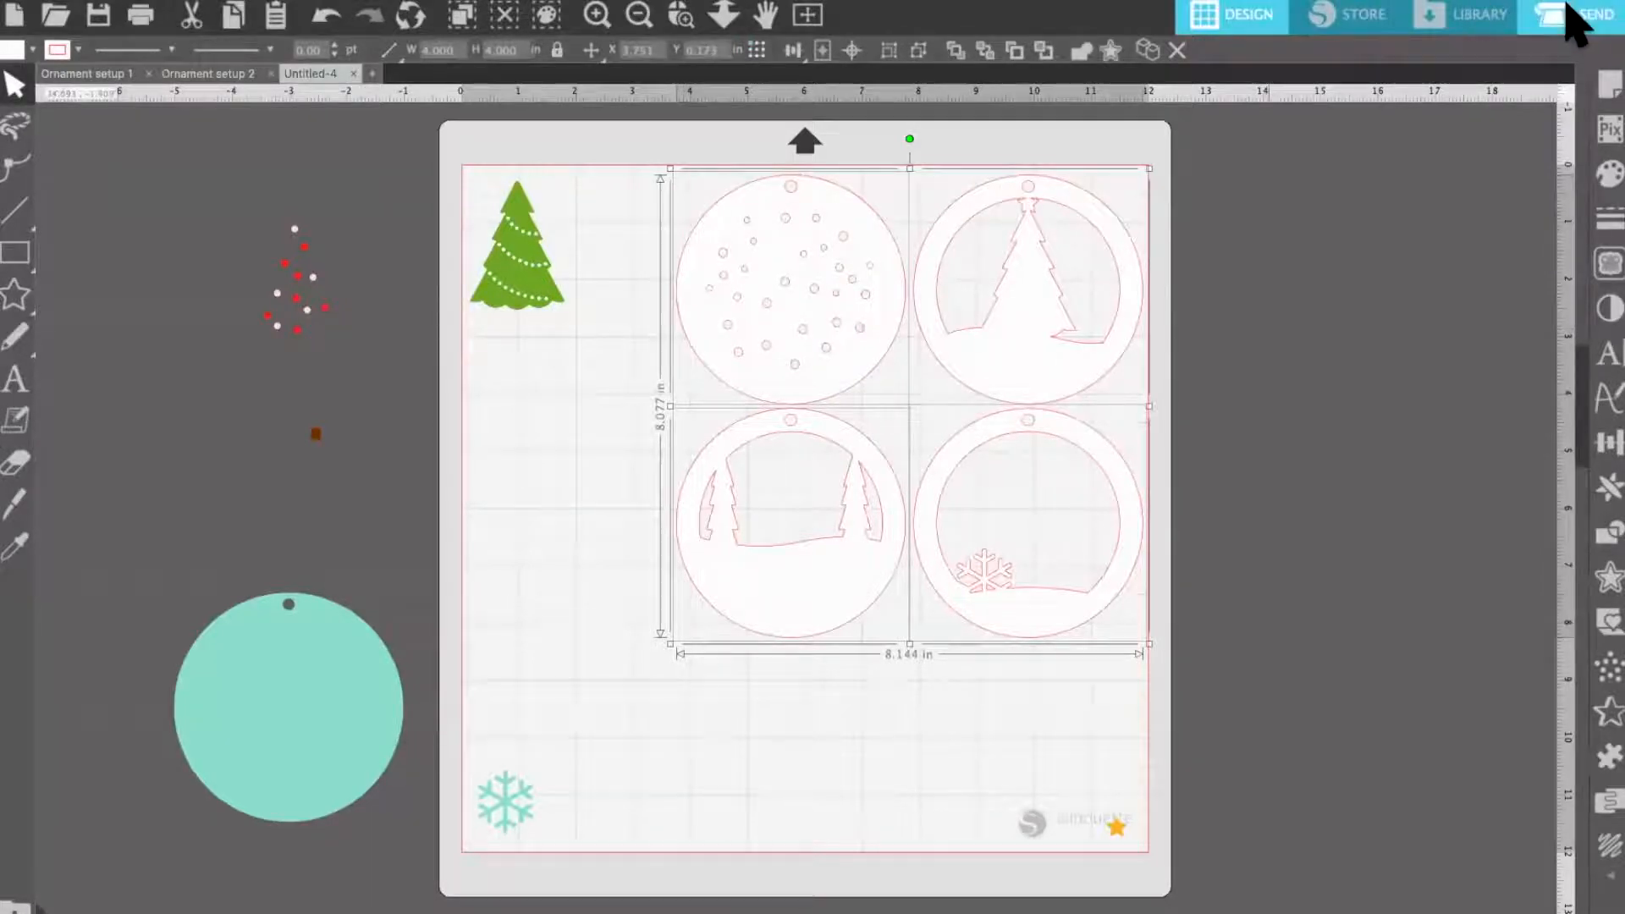
pyautogui.click(1572, 18)
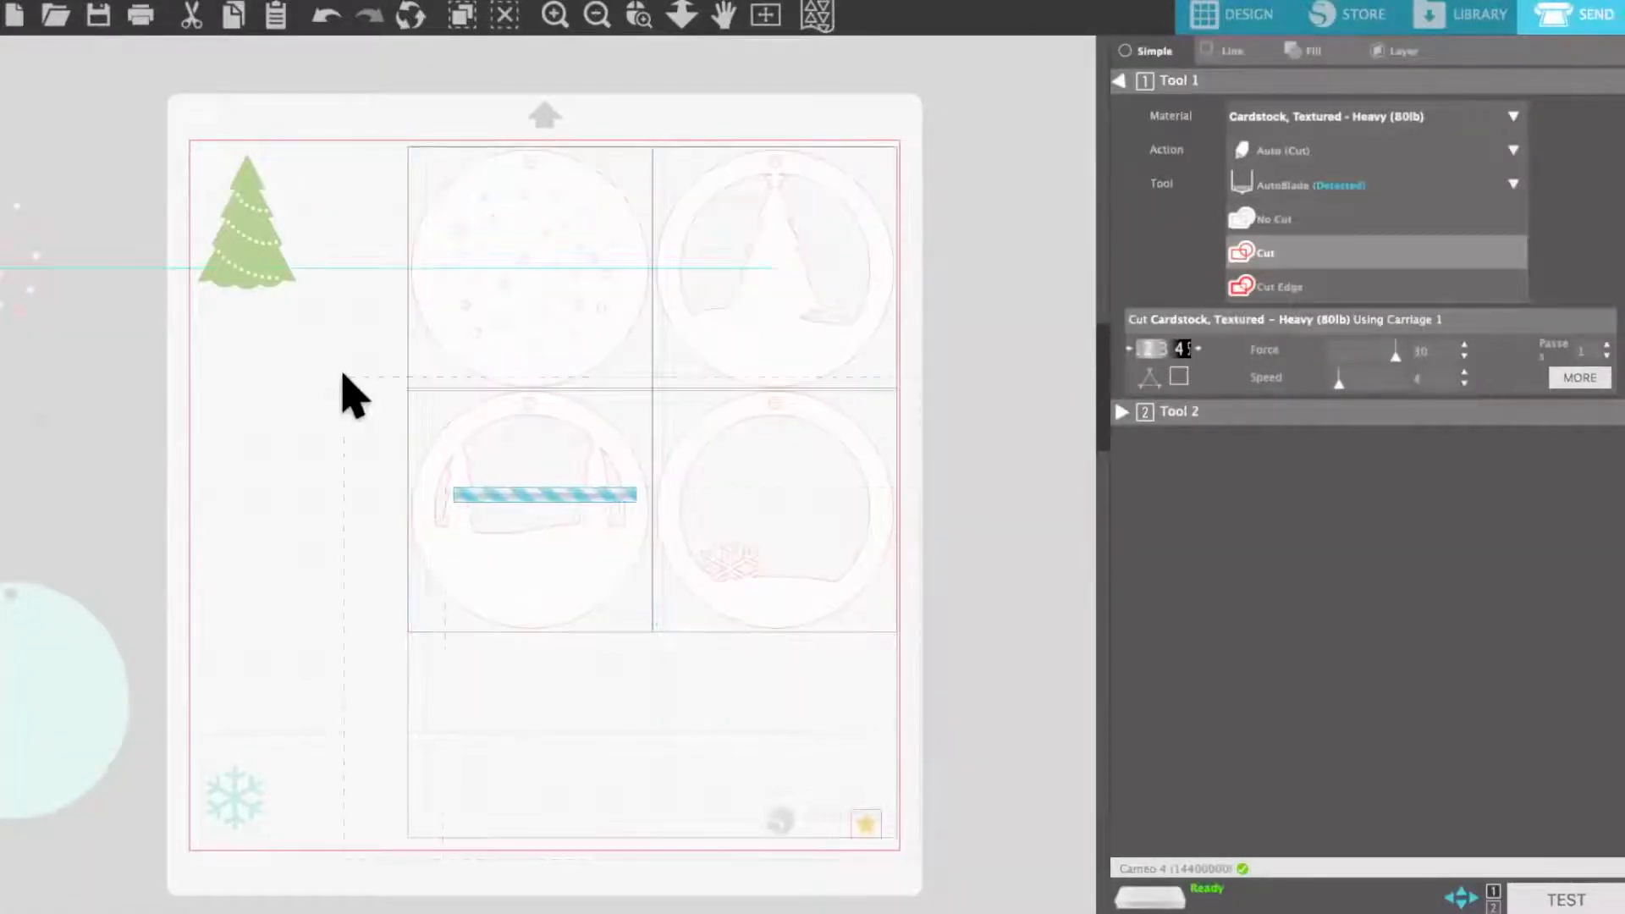
pyautogui.click(1256, 25)
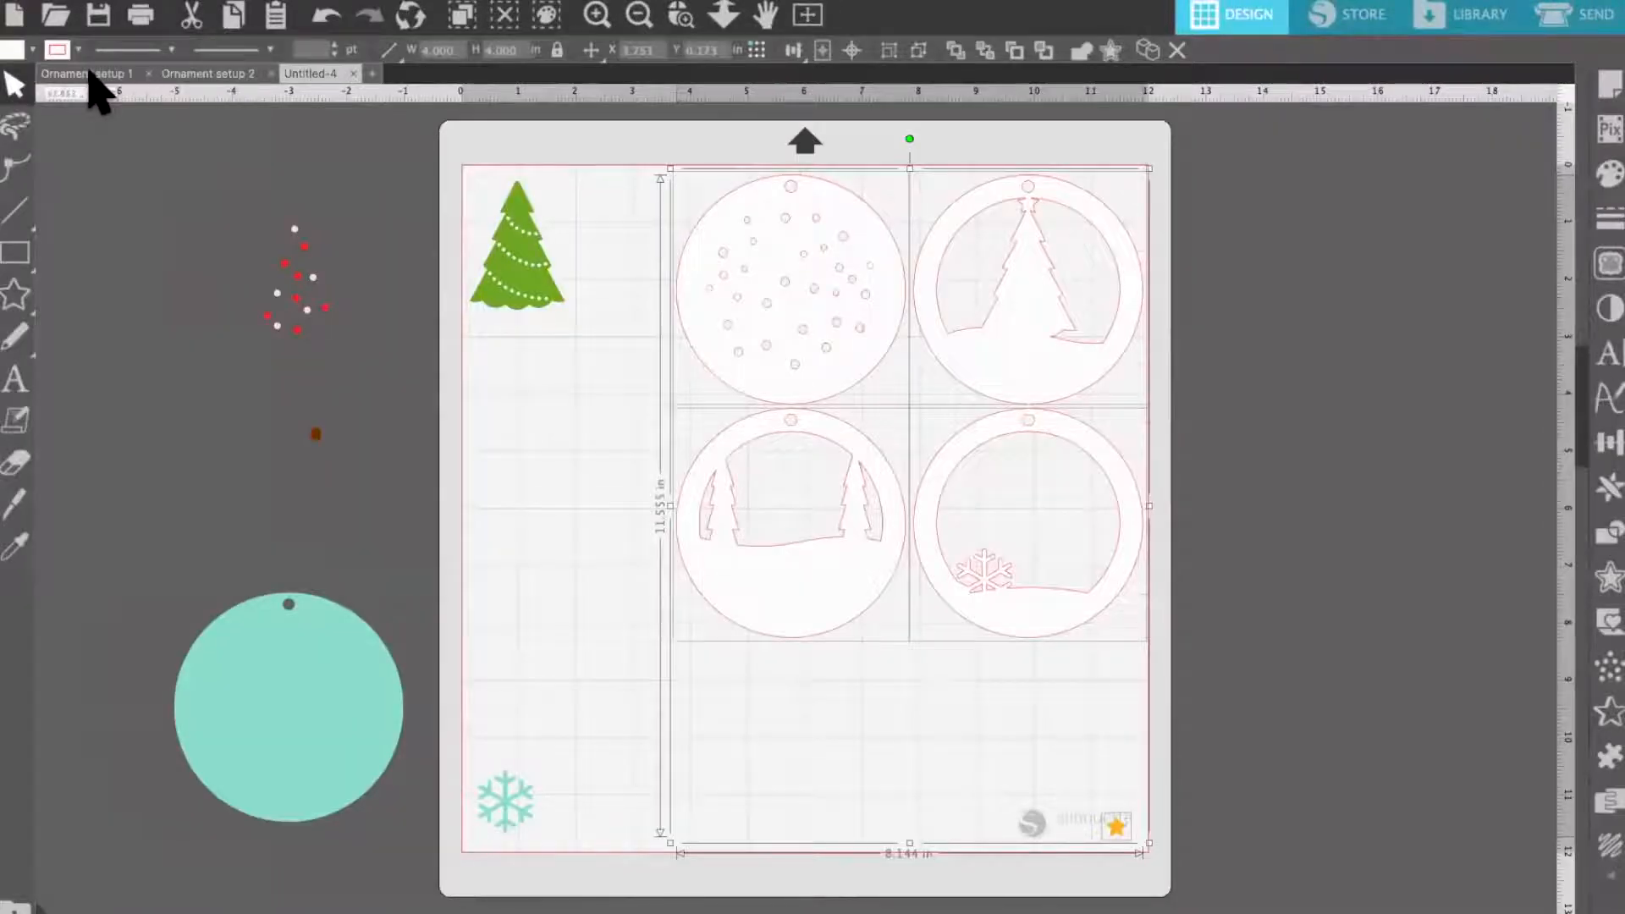
# Open Ornament setup 1 in the Send view and choose Cardstock, Textured - Heavy (80lb) as the cutting material
pyautogui.click(88, 72)
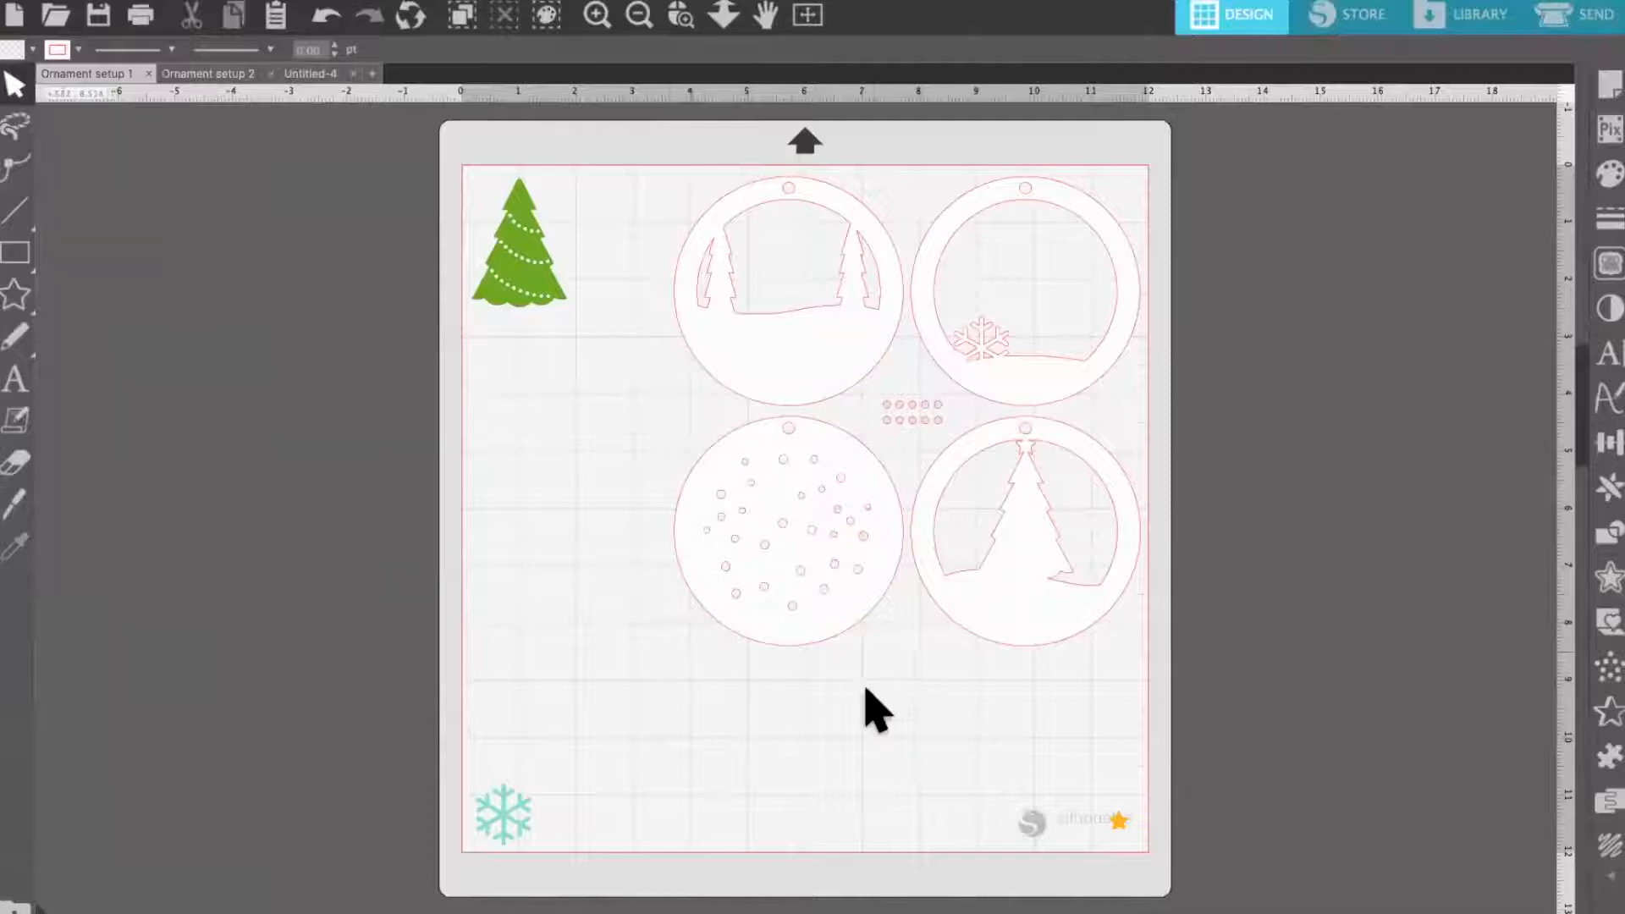
pyautogui.click(1564, 15)
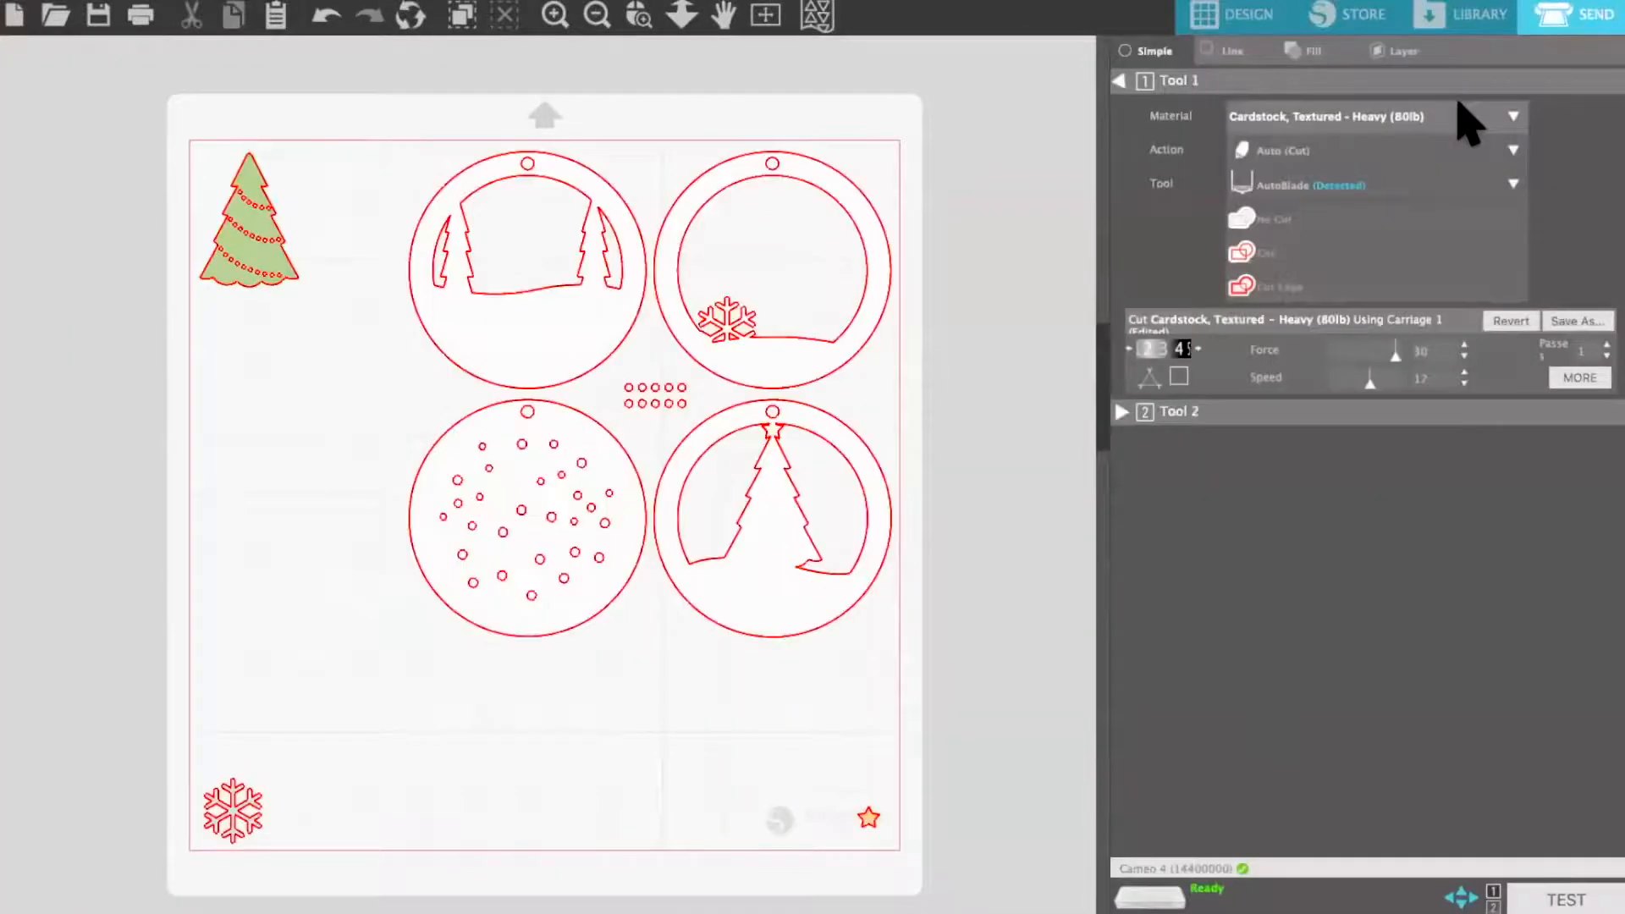
pyautogui.click(1280, 142)
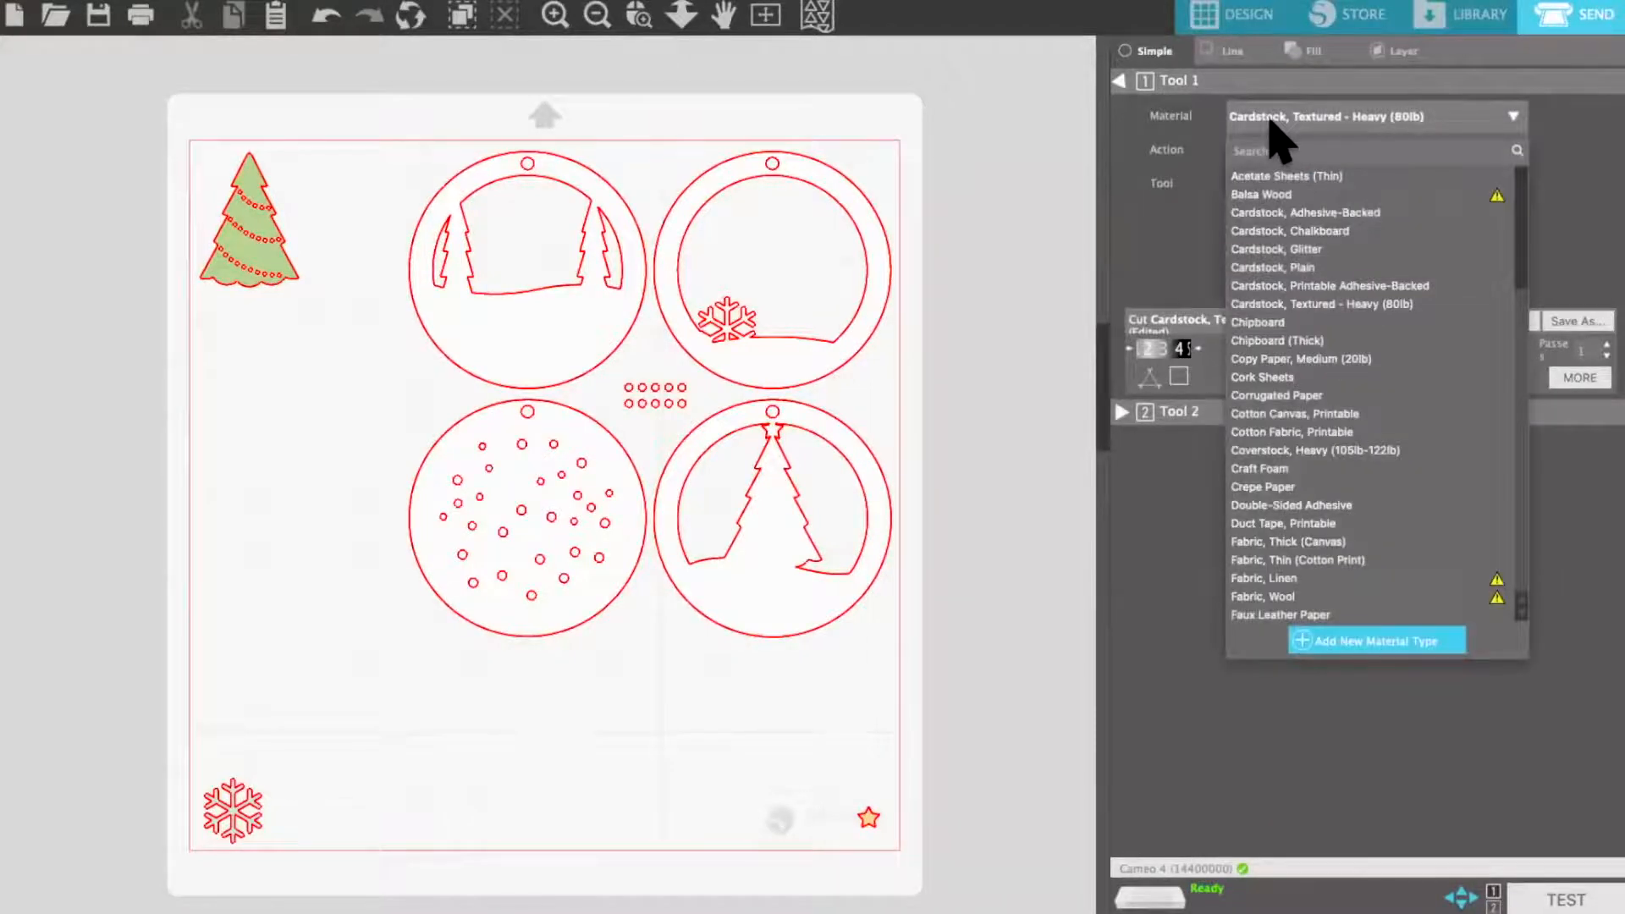
pyautogui.click(1320, 304)
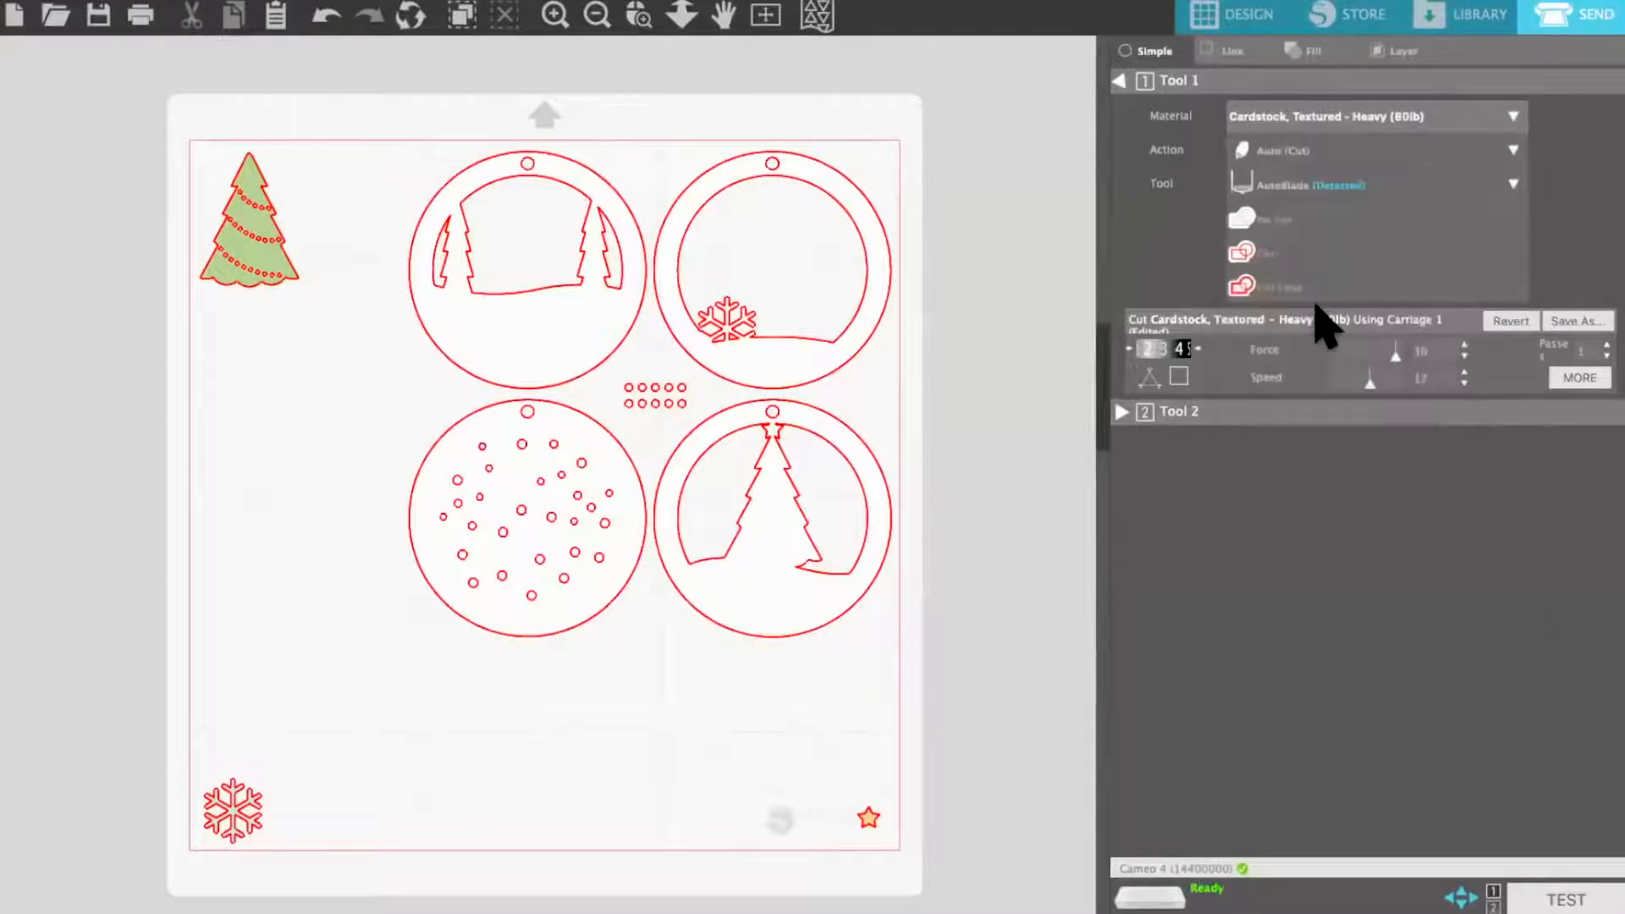